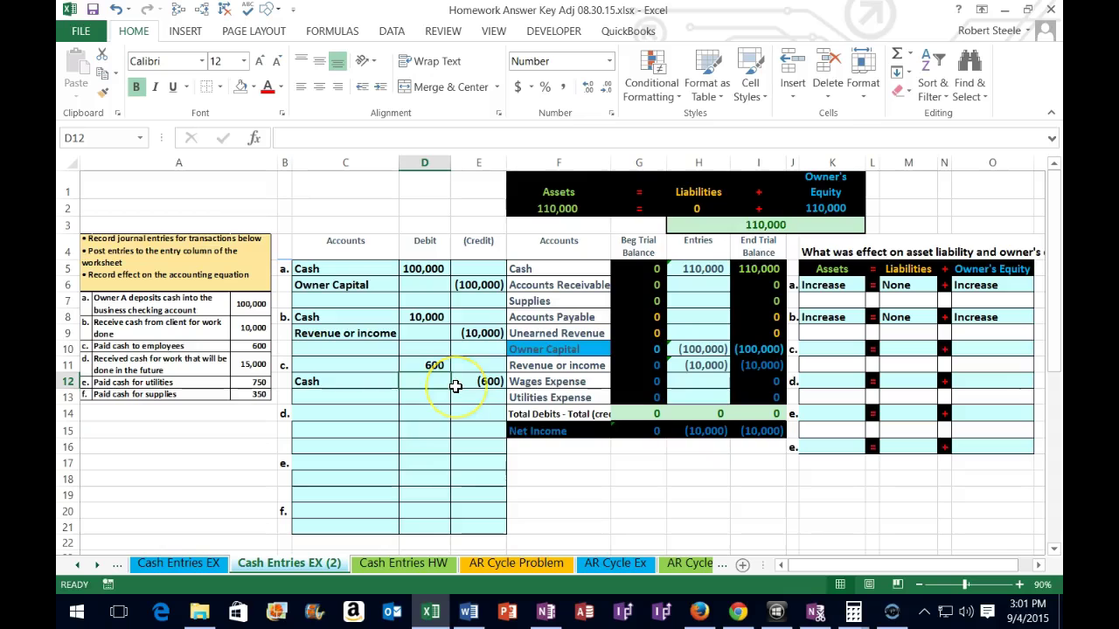
# Examine entry c's debit and credit amounts and the trial balance accounts to find the account to debit
pyautogui.click(472, 389)
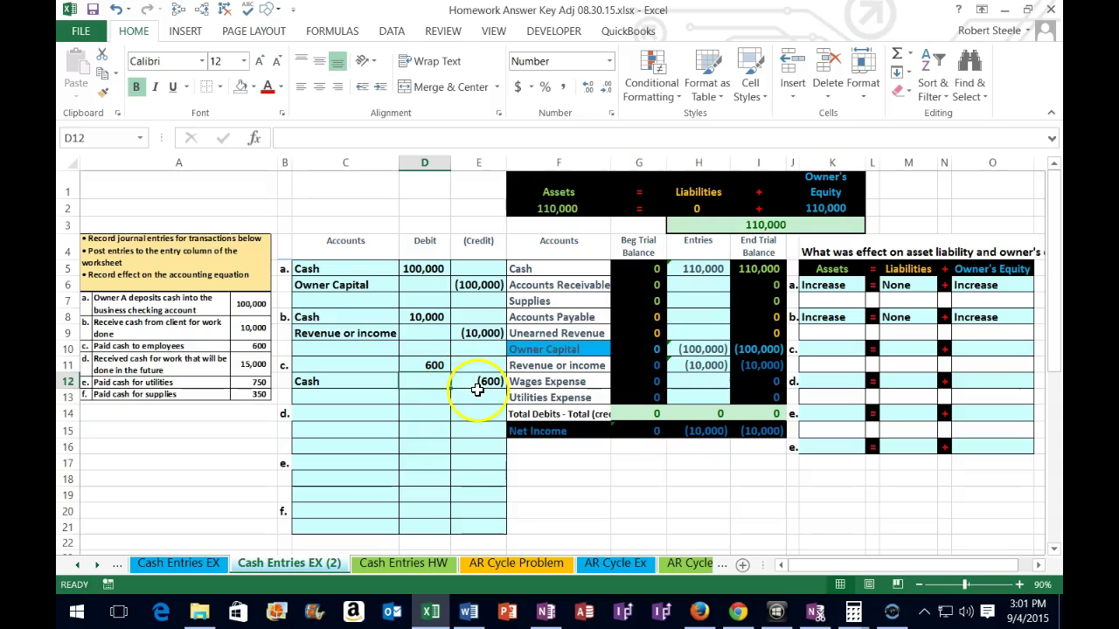
pyautogui.click(429, 367)
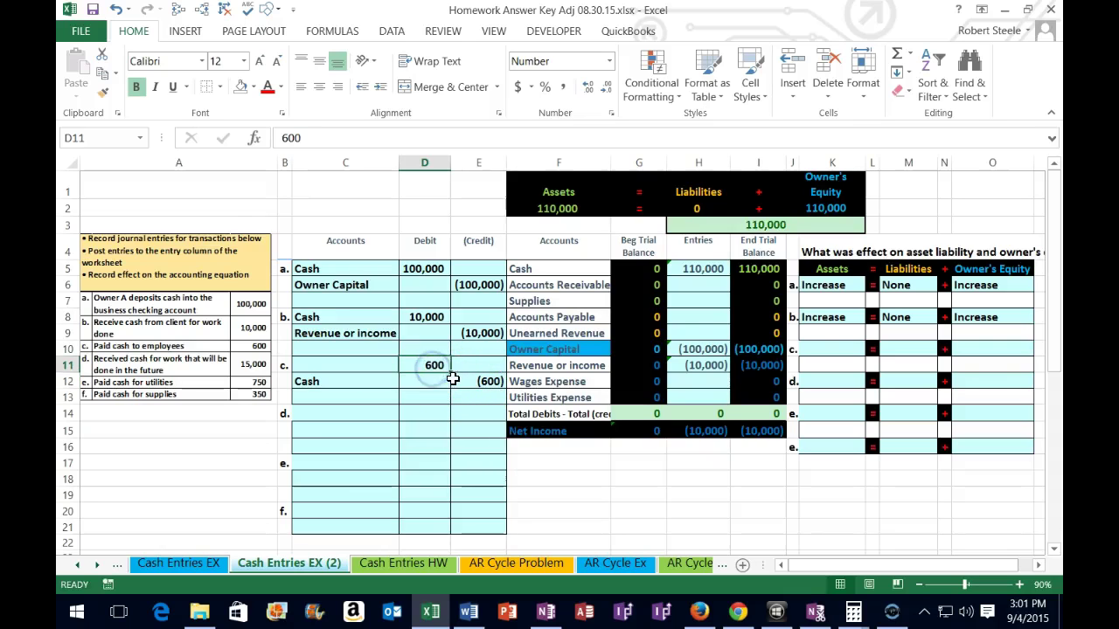
pyautogui.click(379, 362)
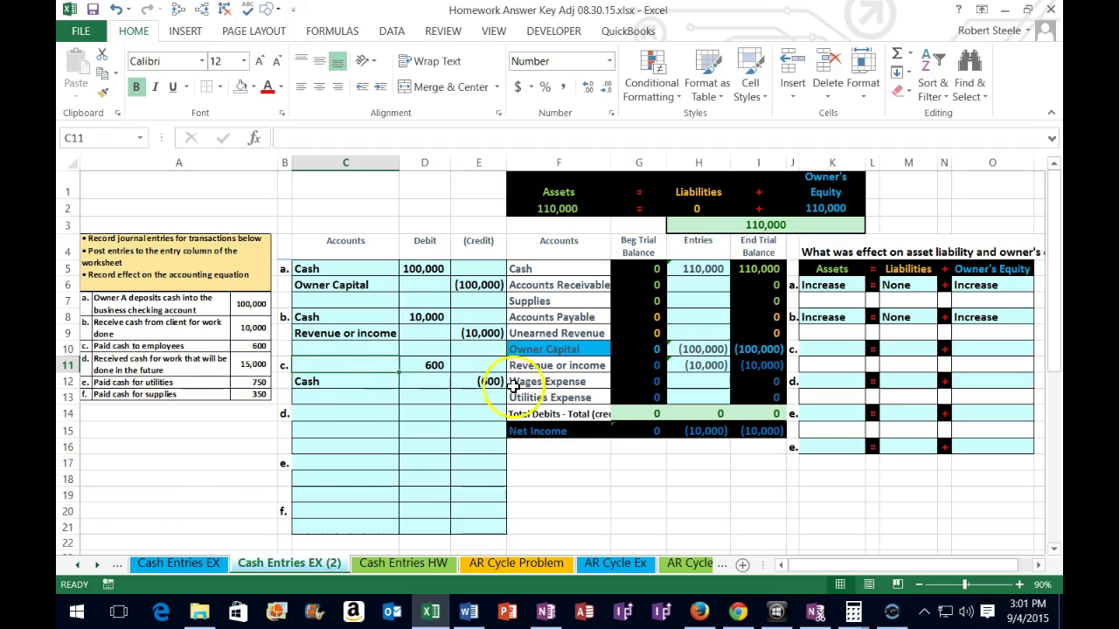
pyautogui.moveTo(546, 271); pyautogui.dragTo(742, 390)
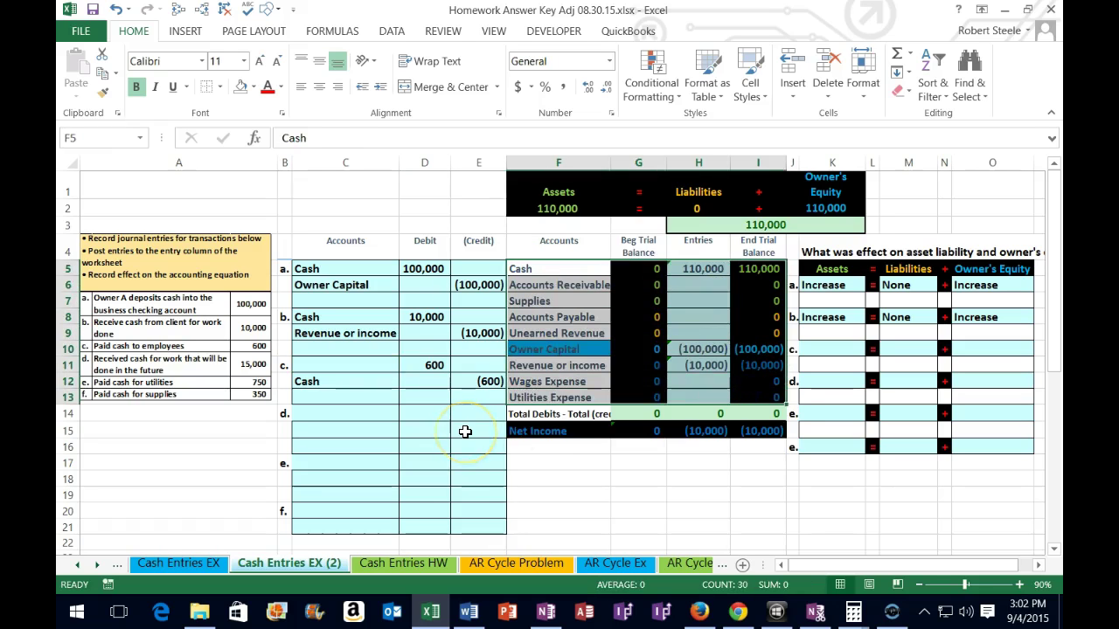
pyautogui.click(541, 371)
pyautogui.moveTo(541, 374); pyautogui.dragTo(541, 396)
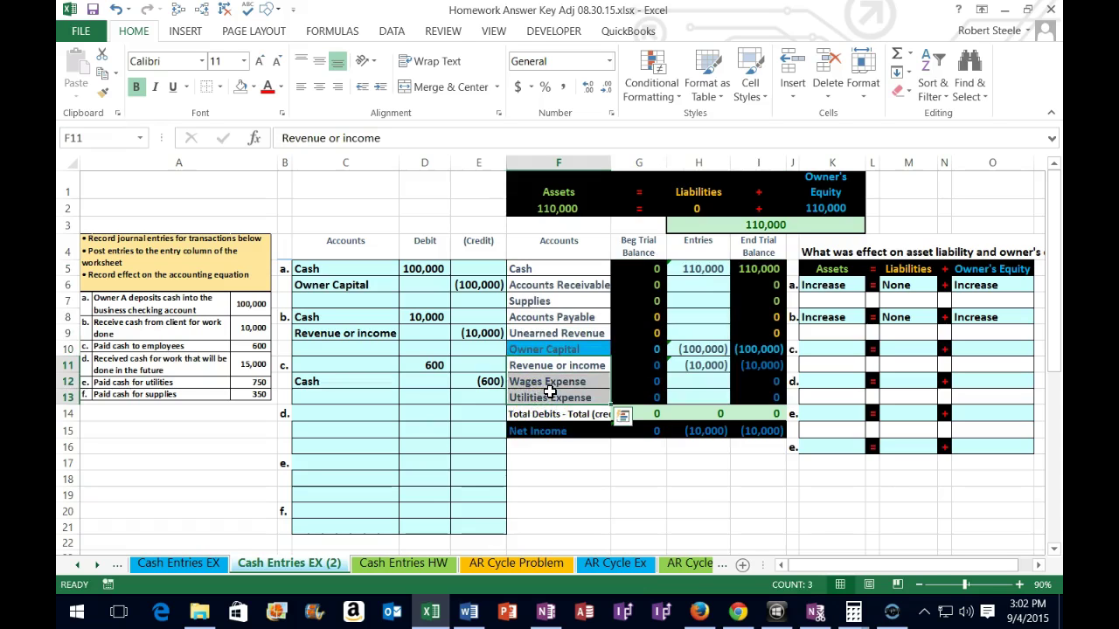
pyautogui.moveTo(530, 381); pyautogui.dragTo(752, 386)
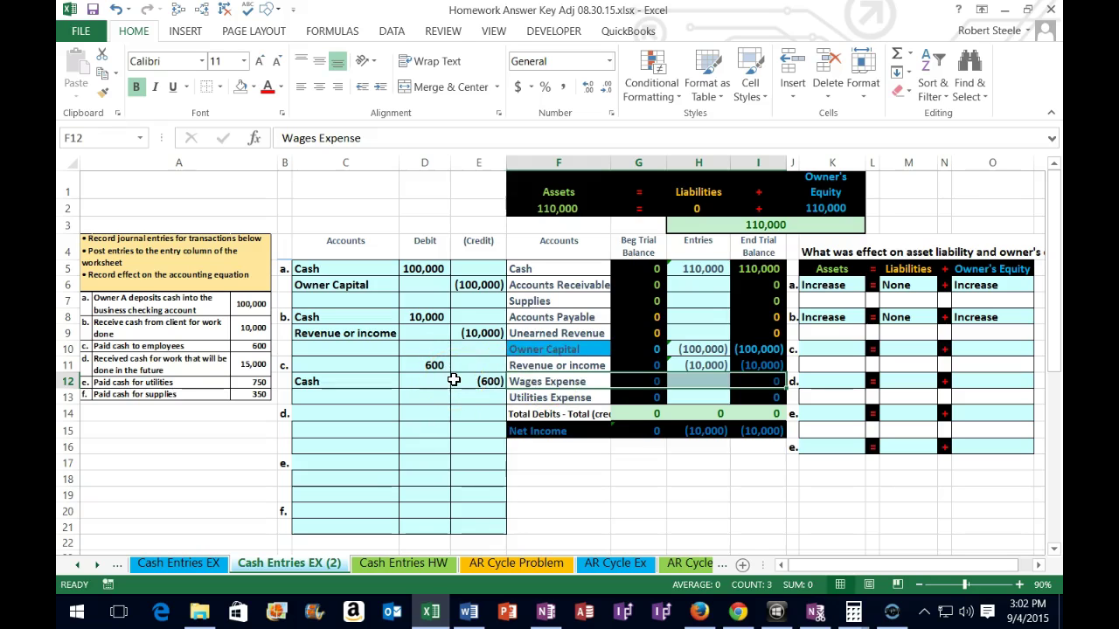
# Copy the Wages Expense account name from the trial balance and paste its value into C11 as entry c's debit account
pyautogui.click(577, 381)
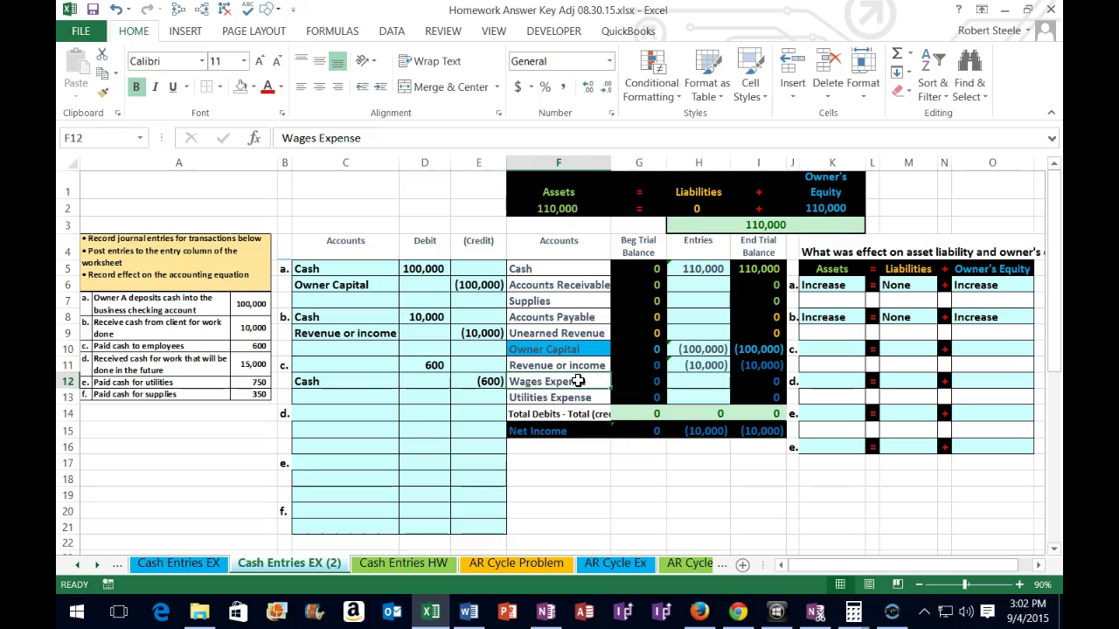
pyautogui.rightClick(577, 381)
pyautogui.click(747, 68)
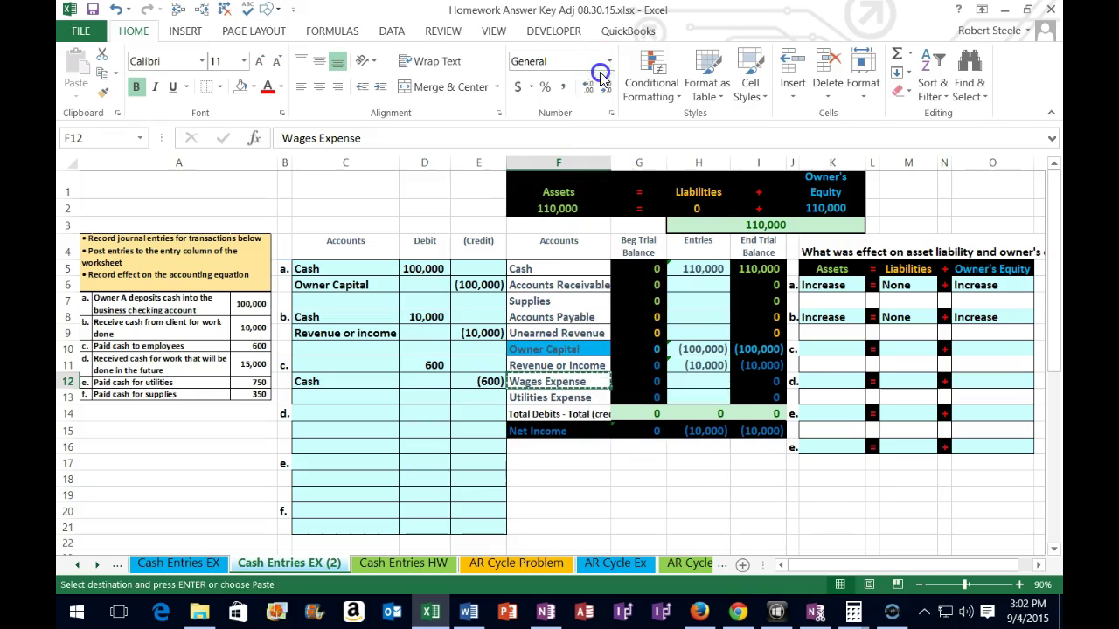
pyautogui.click(351, 364)
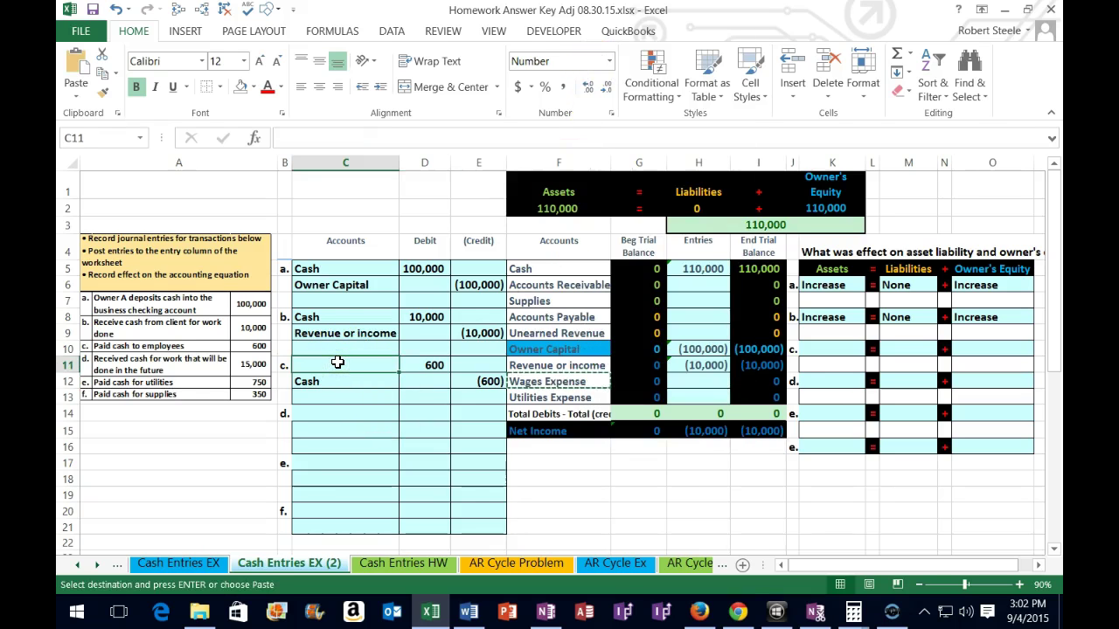
pyautogui.rightClick(337, 362)
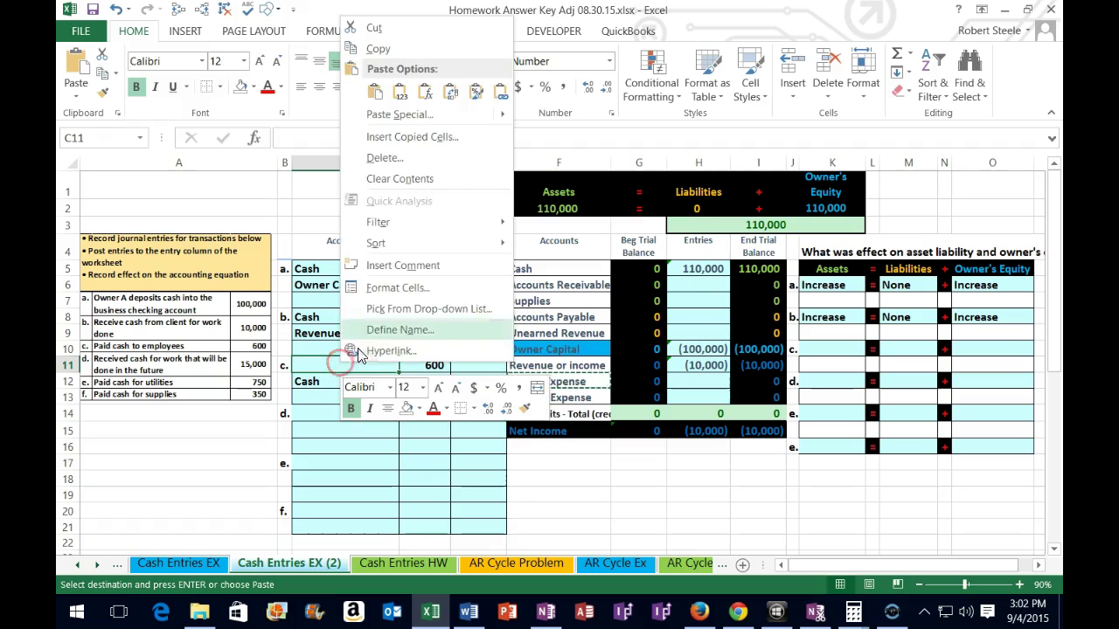
pyautogui.click(400, 91)
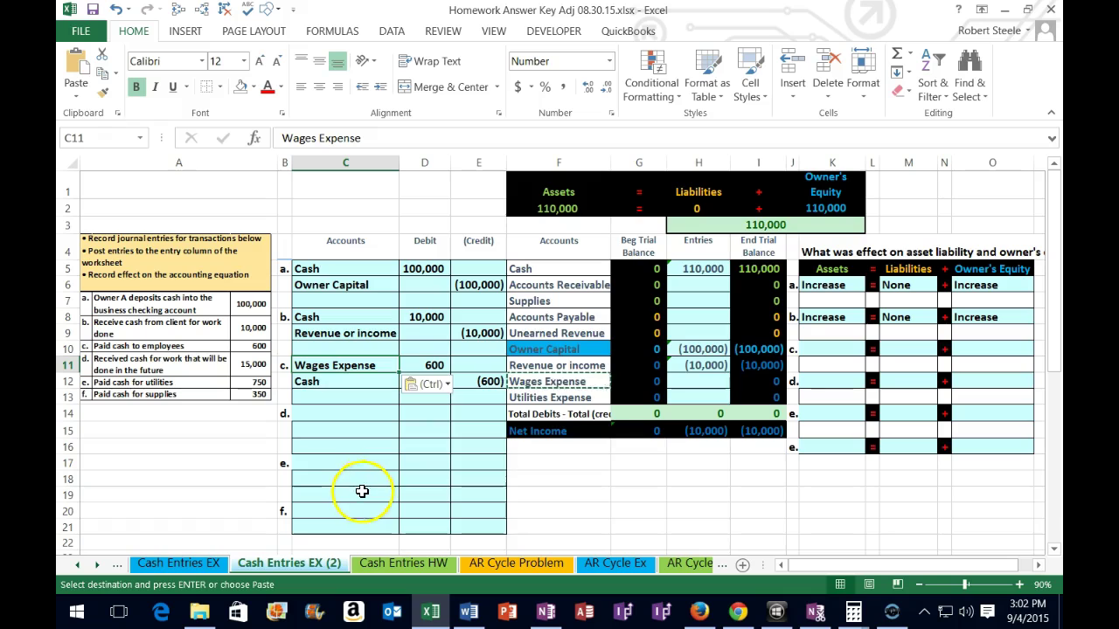
# Post entry c's debit to the Wages Expense row of the Entries column with the formula =D11
pyautogui.click(696, 382)
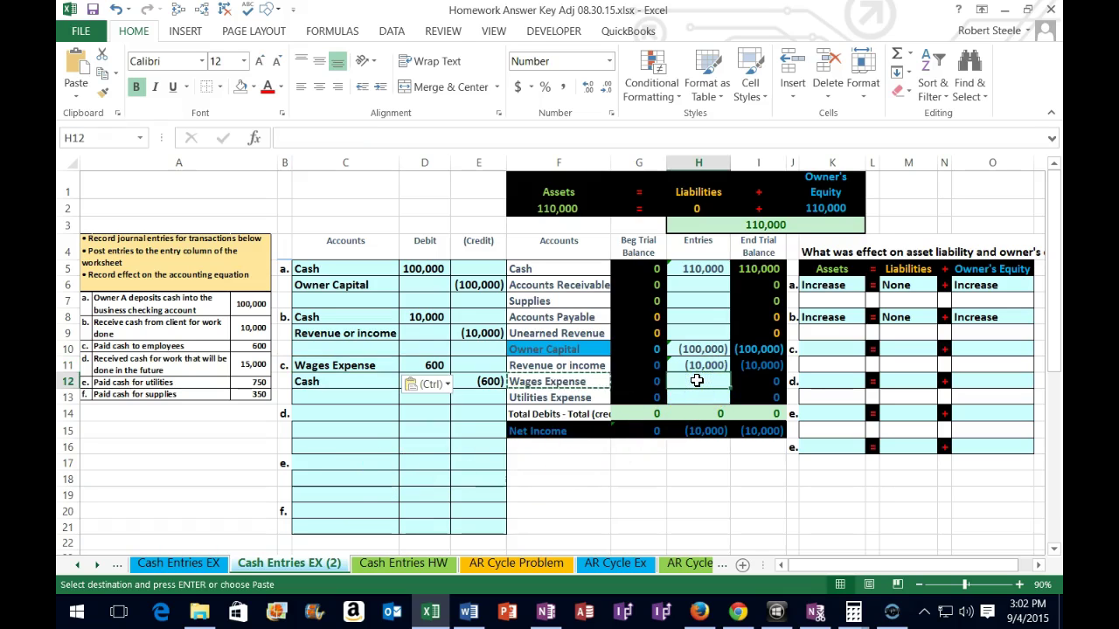
pyautogui.write('=')
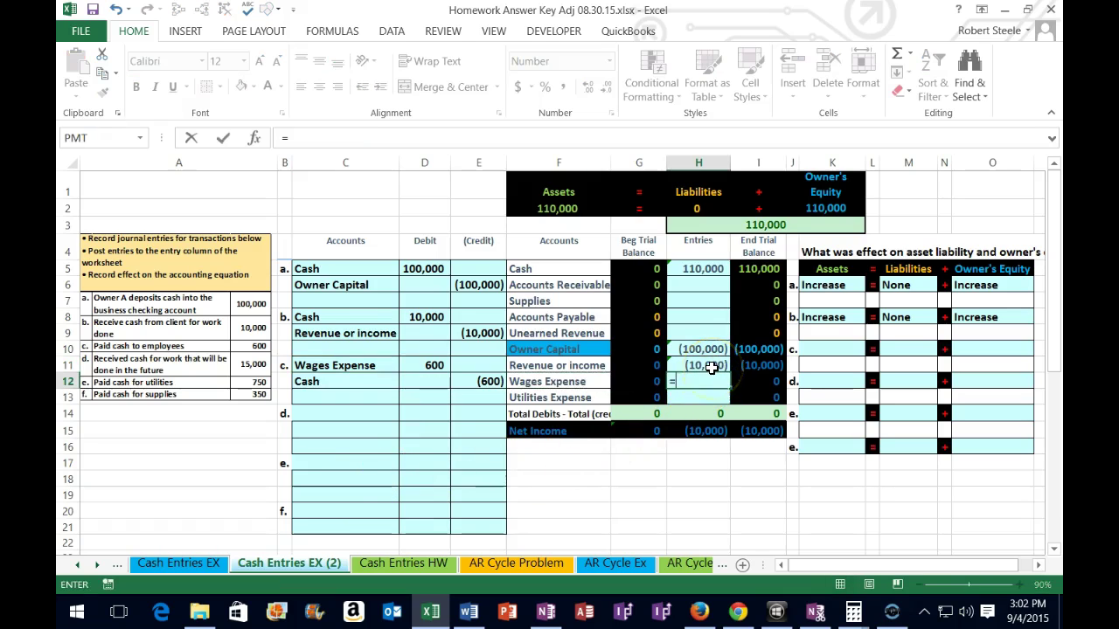
pyautogui.click(435, 365)
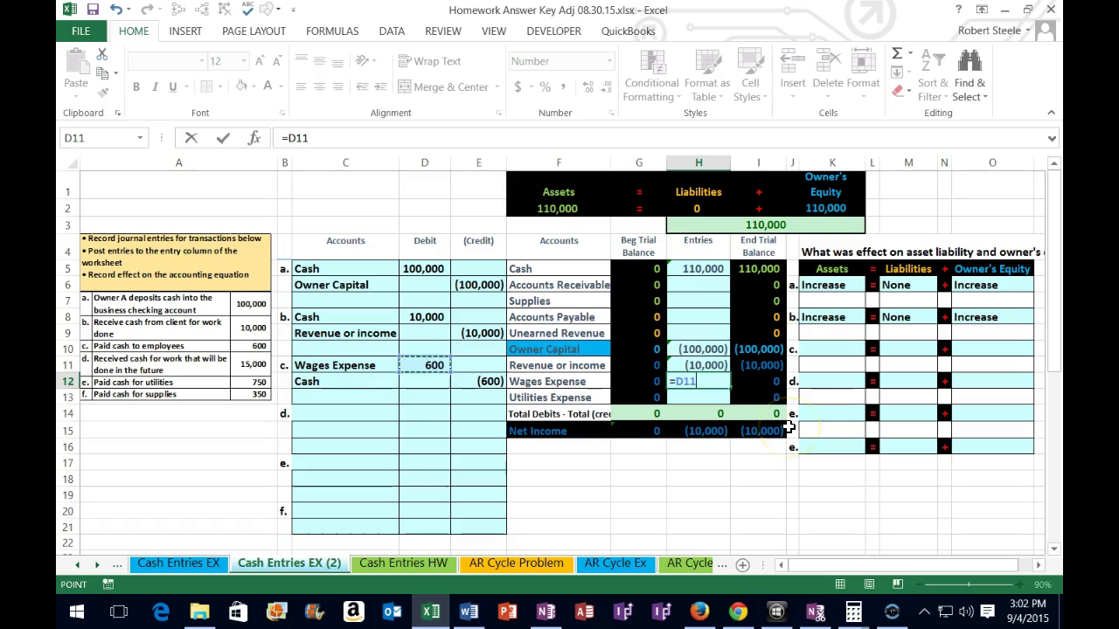
pyautogui.press('Return')
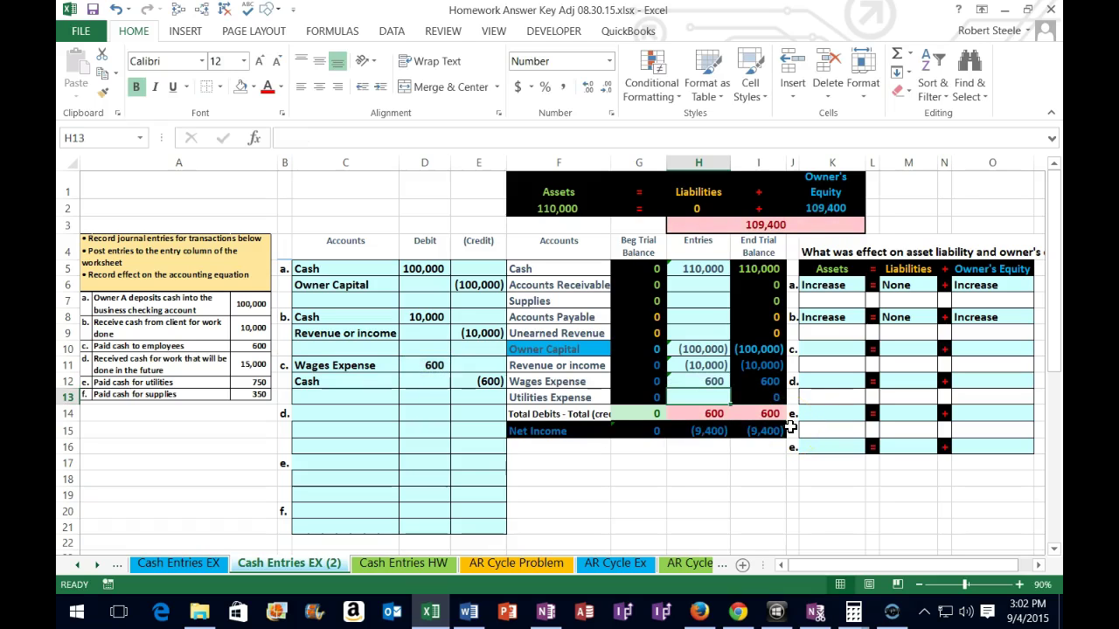
pyautogui.click(767, 365)
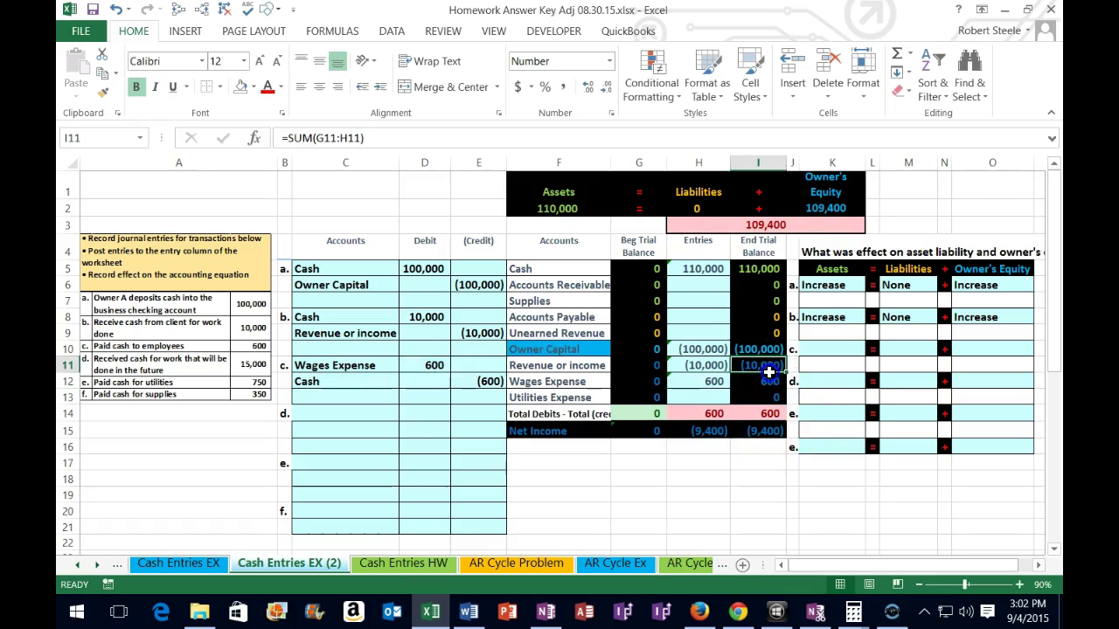
pyautogui.moveTo(768, 372); pyautogui.dragTo(768, 383)
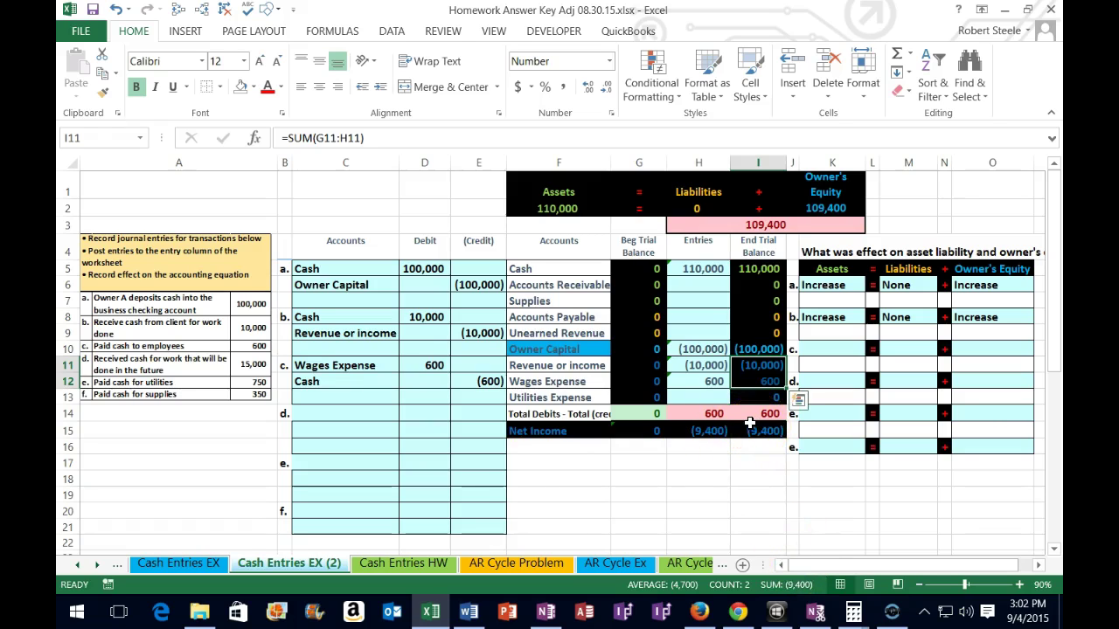
# Add entry c's cash credit to the Cash posting in H5 so the formula reads =D5+D8+E12
pyautogui.click(699, 271)
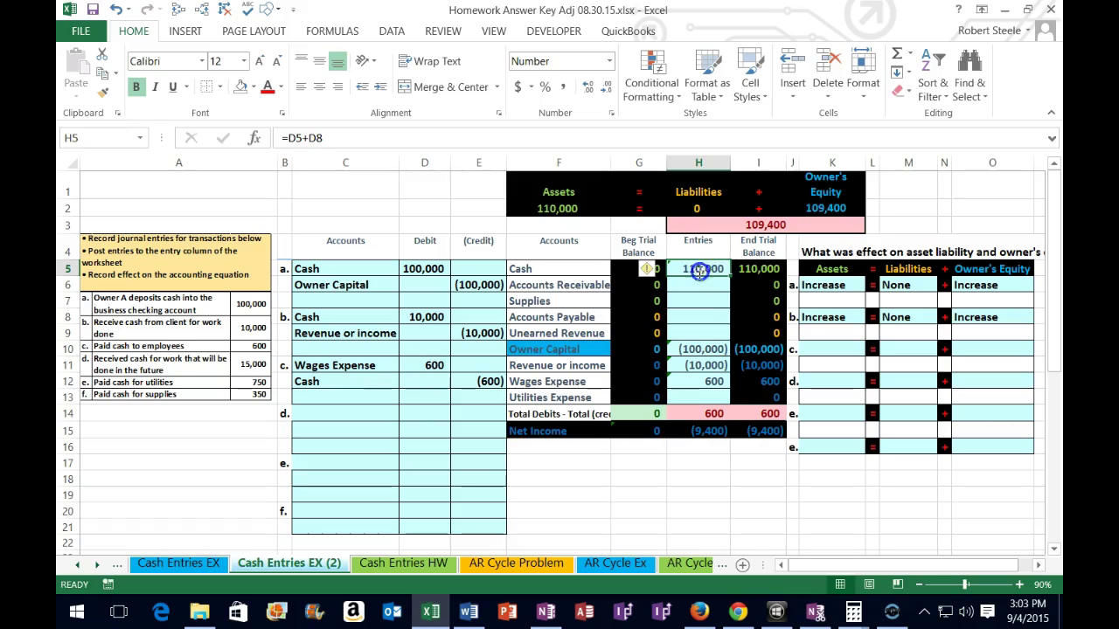
pyautogui.doubleClick(699, 271)
pyautogui.click(718, 269)
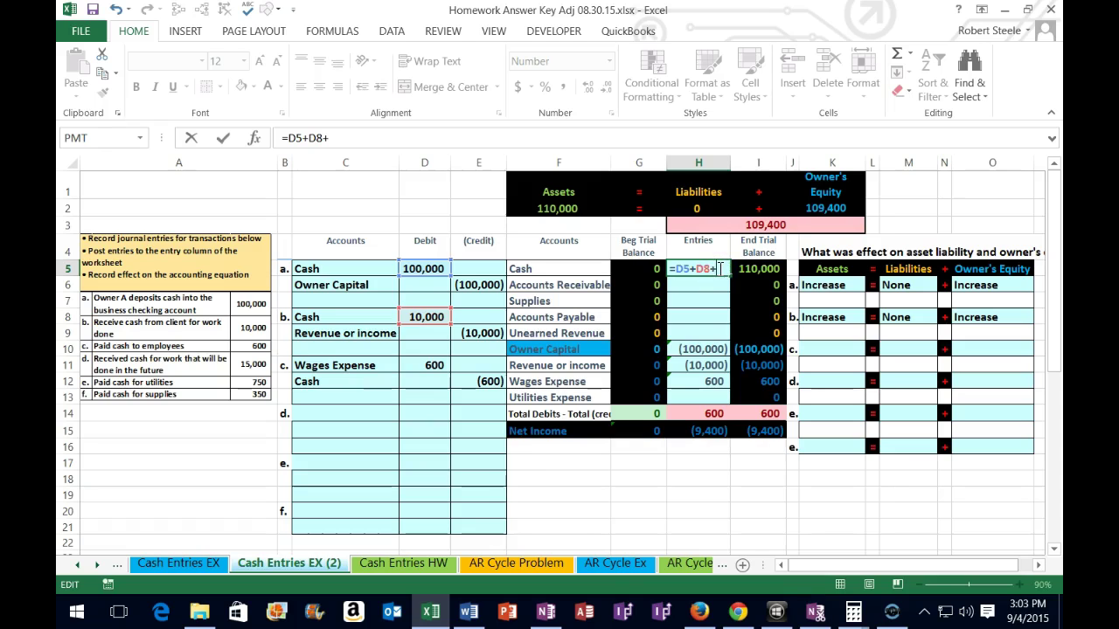
pyautogui.click(479, 381)
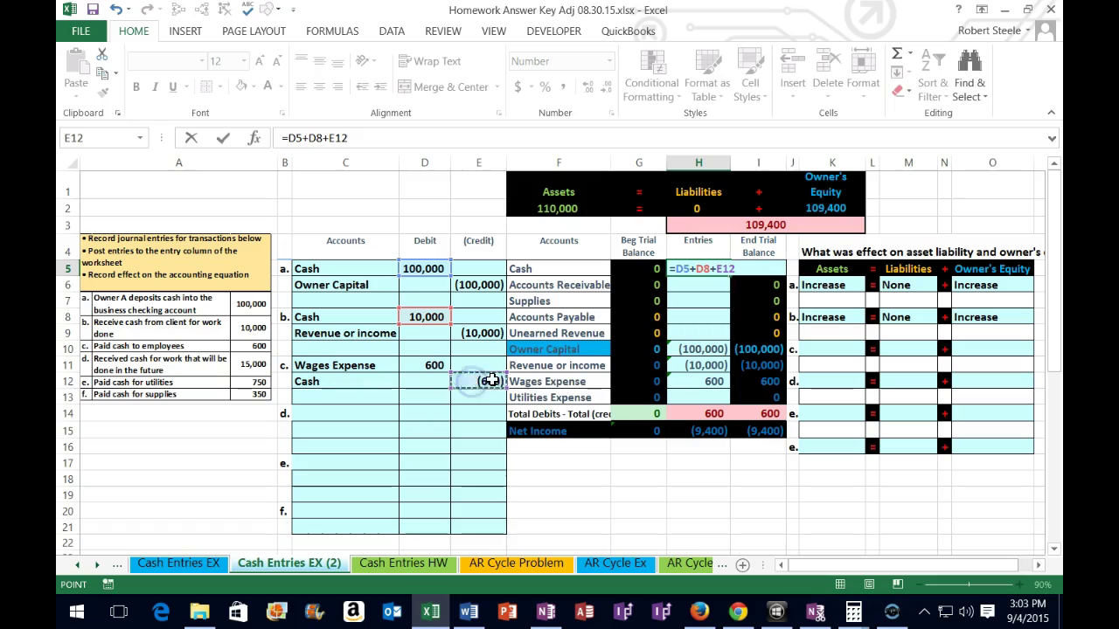
pyautogui.press('Return')
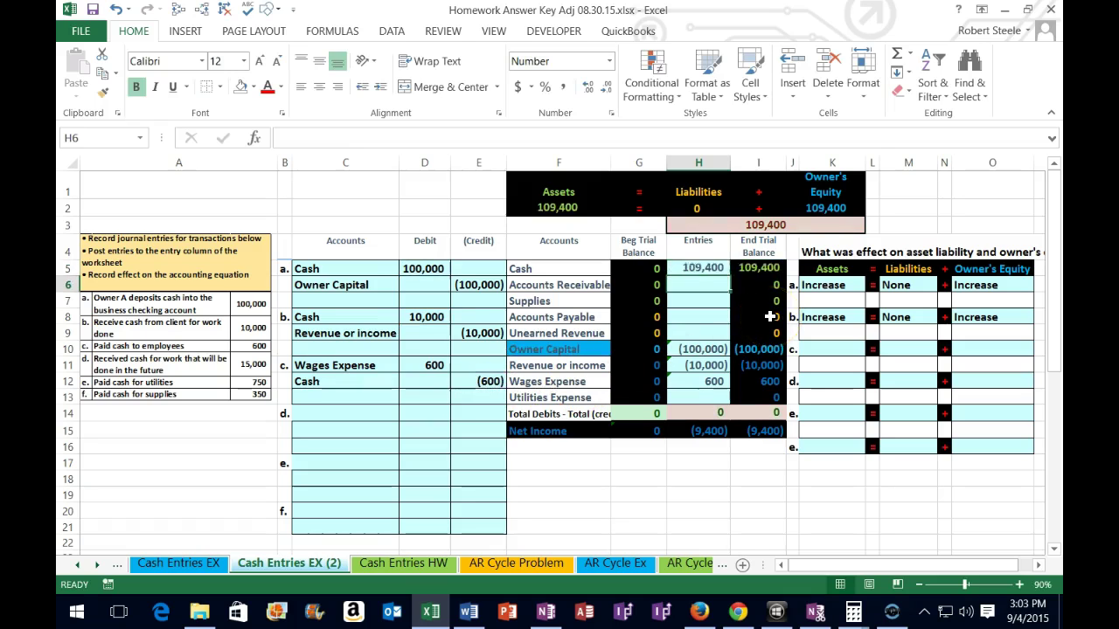
pyautogui.click(757, 269)
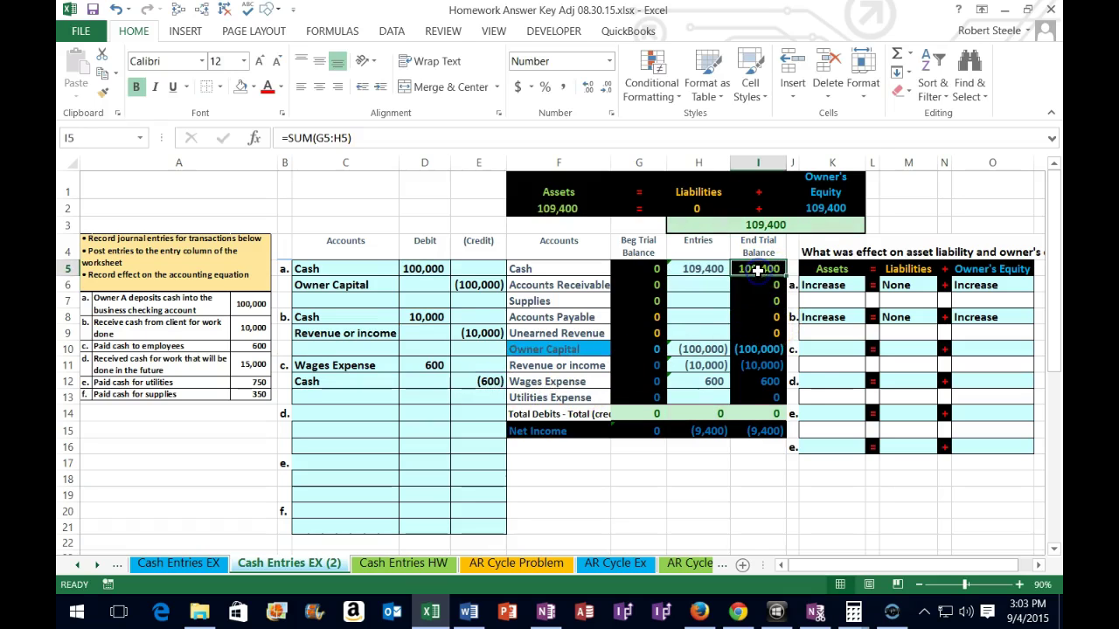
pyautogui.click(778, 412)
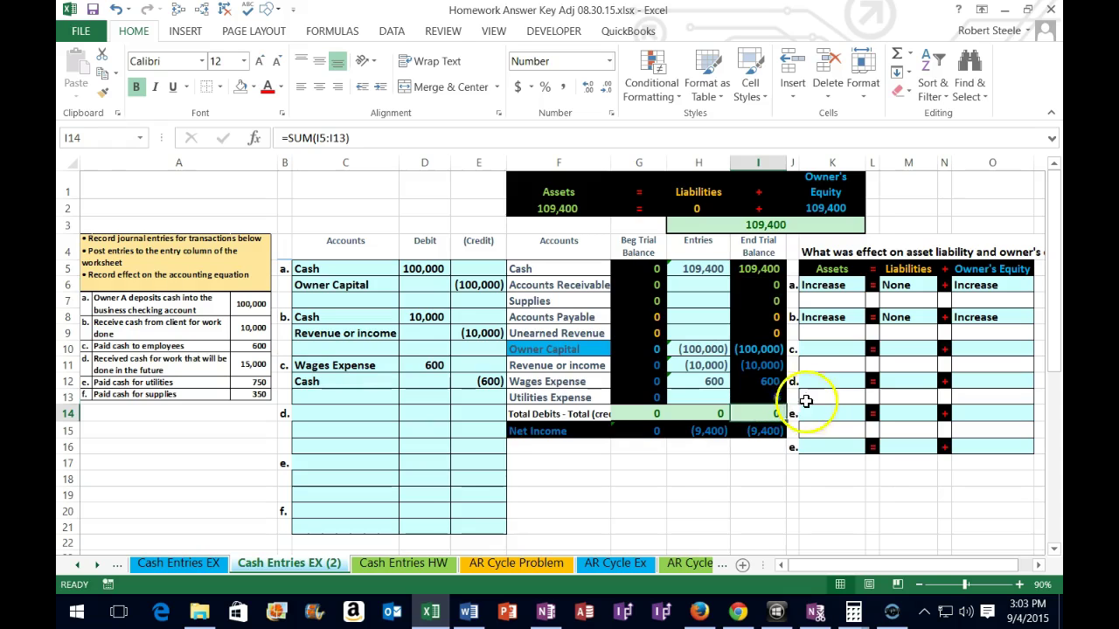
# Clear entry c's debit and credit amounts to compare total assets, and undo the deletion
pyautogui.click(820, 348)
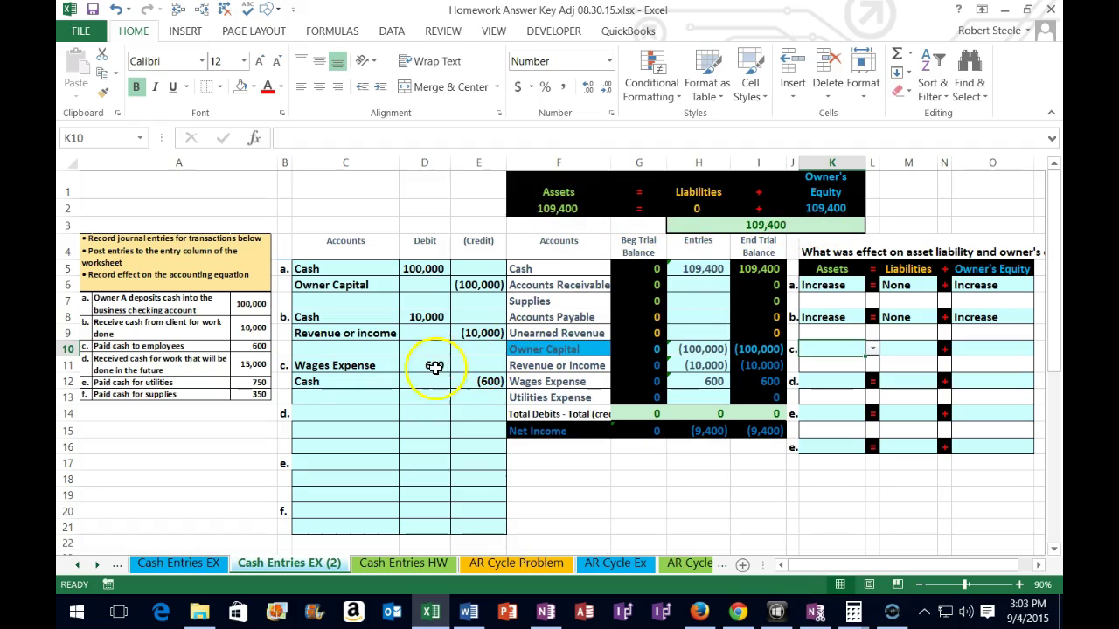
pyautogui.moveTo(429, 364); pyautogui.dragTo(461, 376)
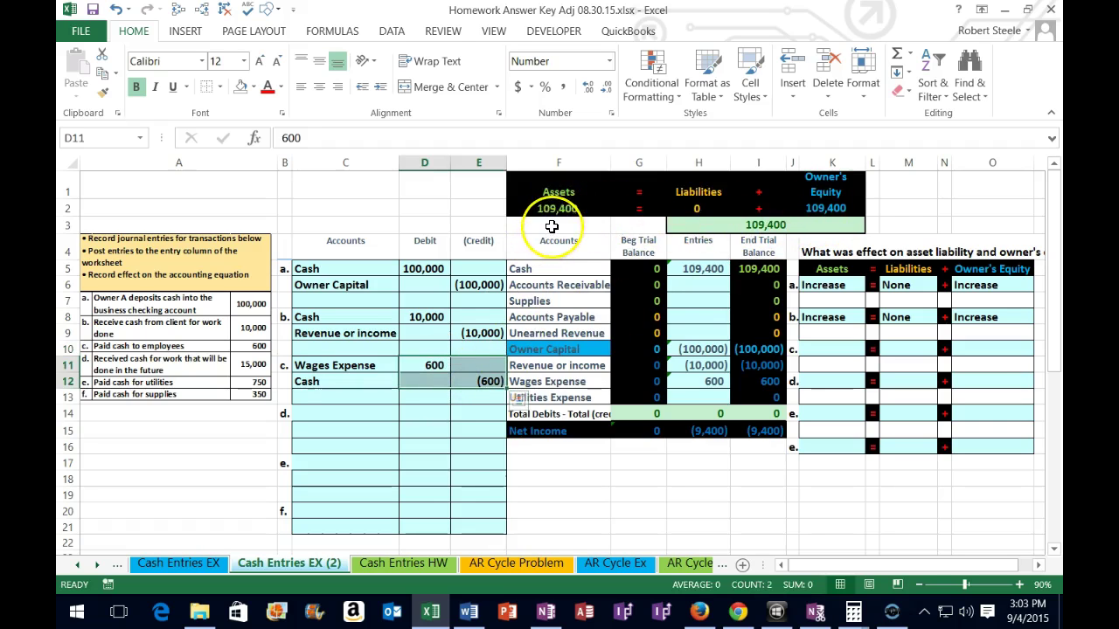
pyautogui.press('Delete')
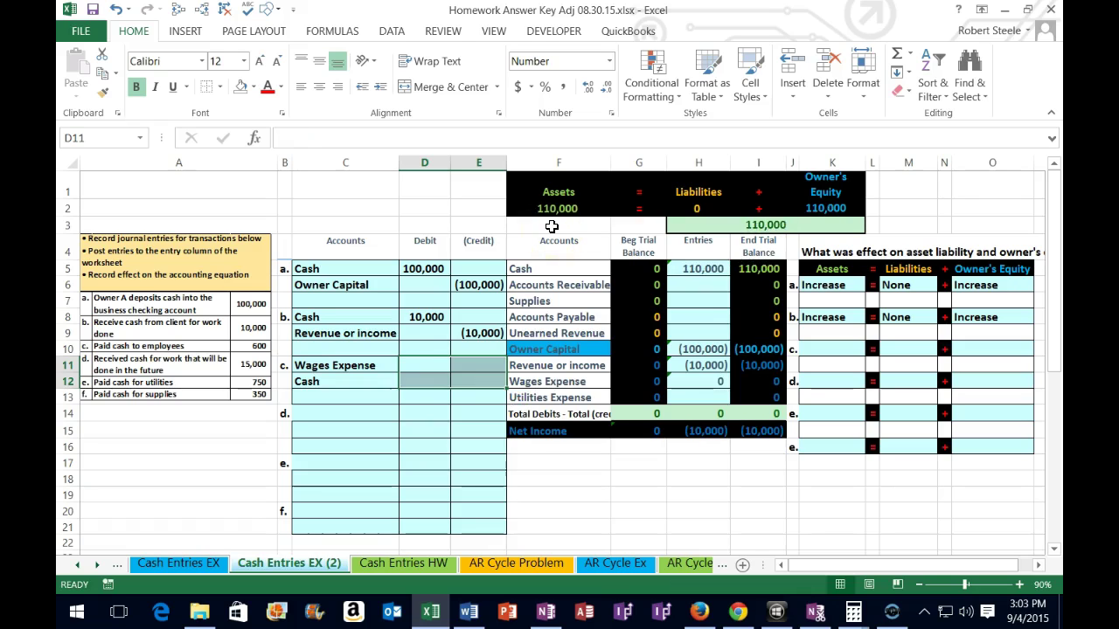
pyautogui.click(118, 11)
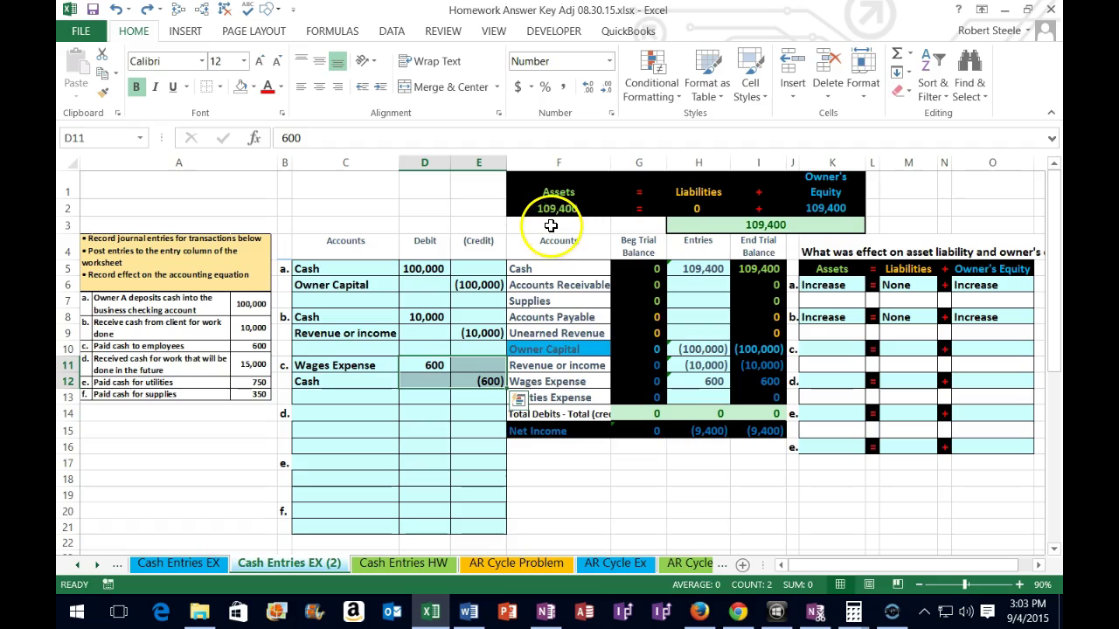
# Set transaction c's effect on Assets to Increase
pyautogui.click(826, 349)
pyautogui.click(870, 349)
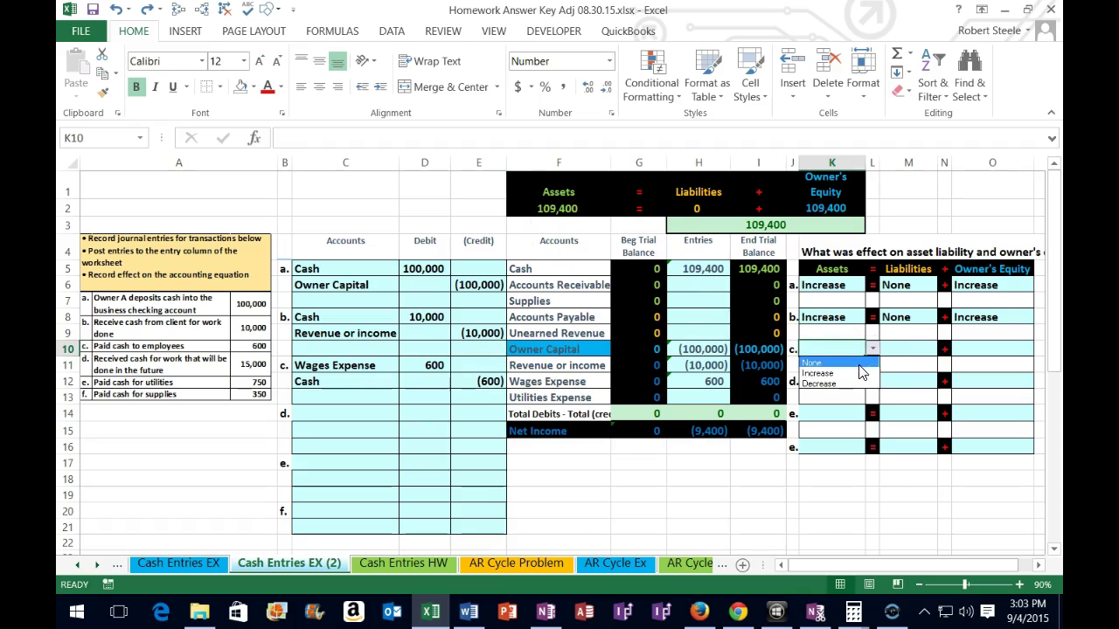
pyautogui.click(821, 362)
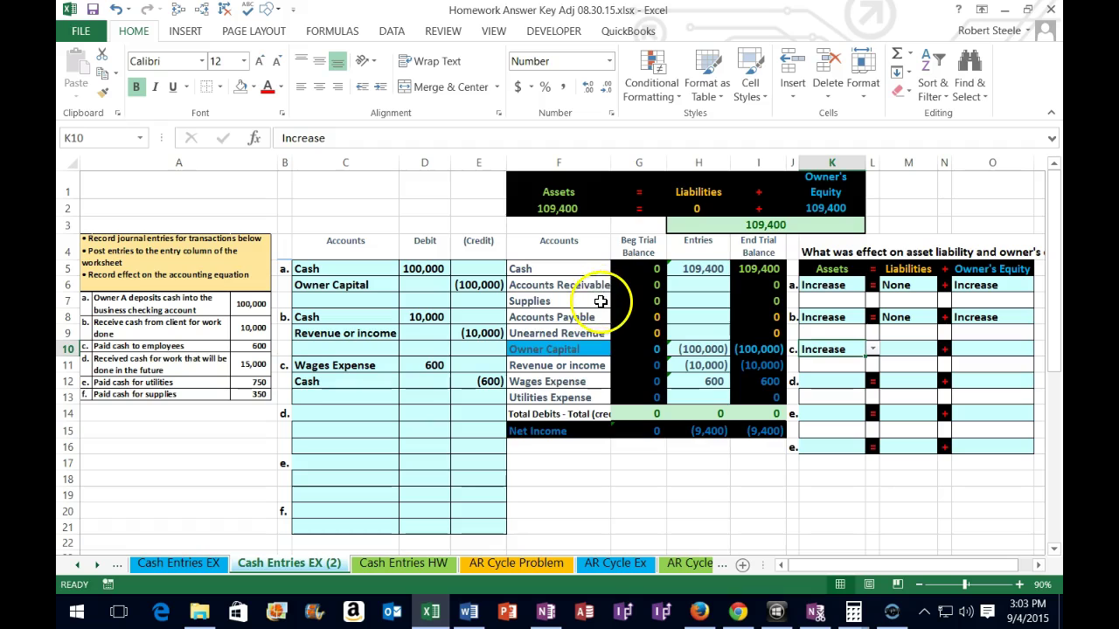
# Check the liability accounts in the trial balance and set transaction c's effect on Liabilities to None
pyautogui.moveTo(687, 316); pyautogui.dragTo(764, 336)
pyautogui.click(913, 349)
pyautogui.click(943, 349)
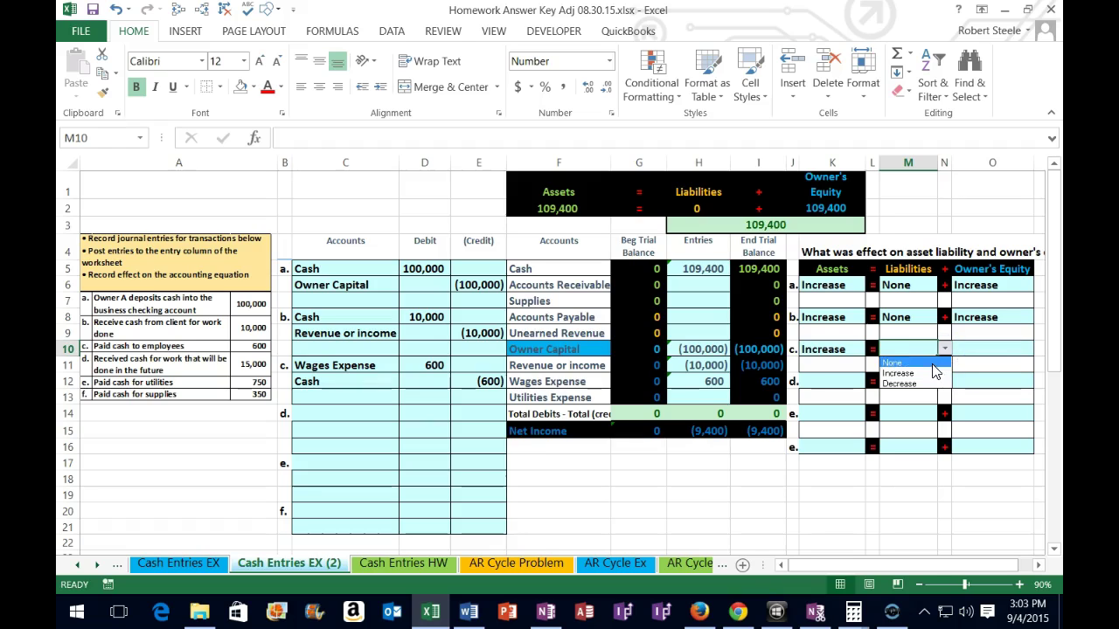
pyautogui.click(931, 363)
# Change transaction c's effect on Assets to Decrease
pyautogui.click(848, 362)
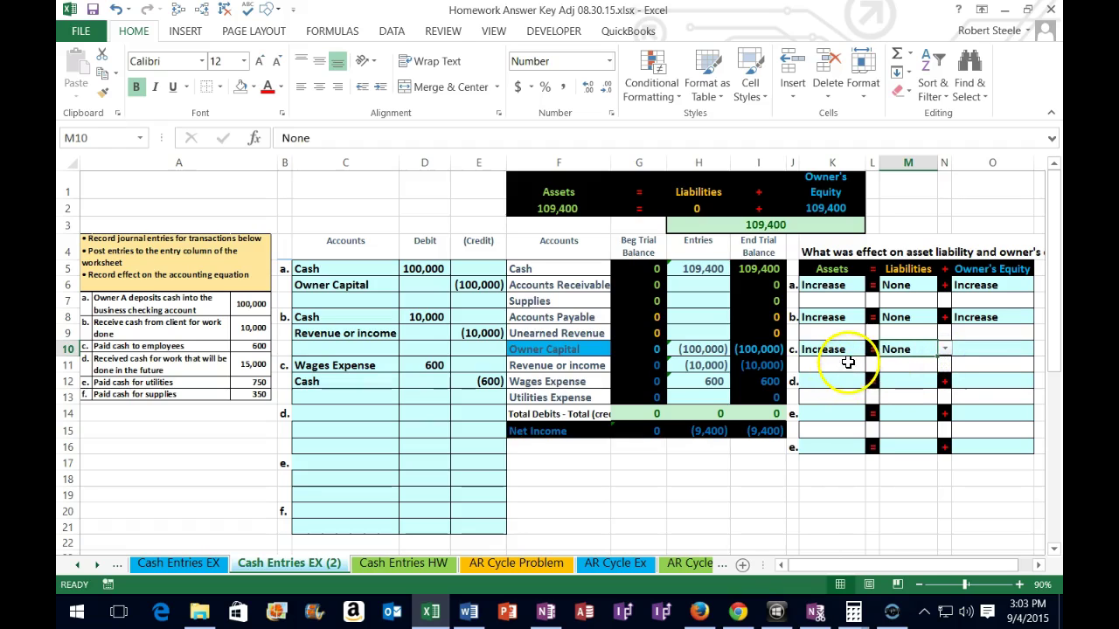
pyautogui.click(835, 349)
pyautogui.click(872, 349)
pyautogui.click(861, 384)
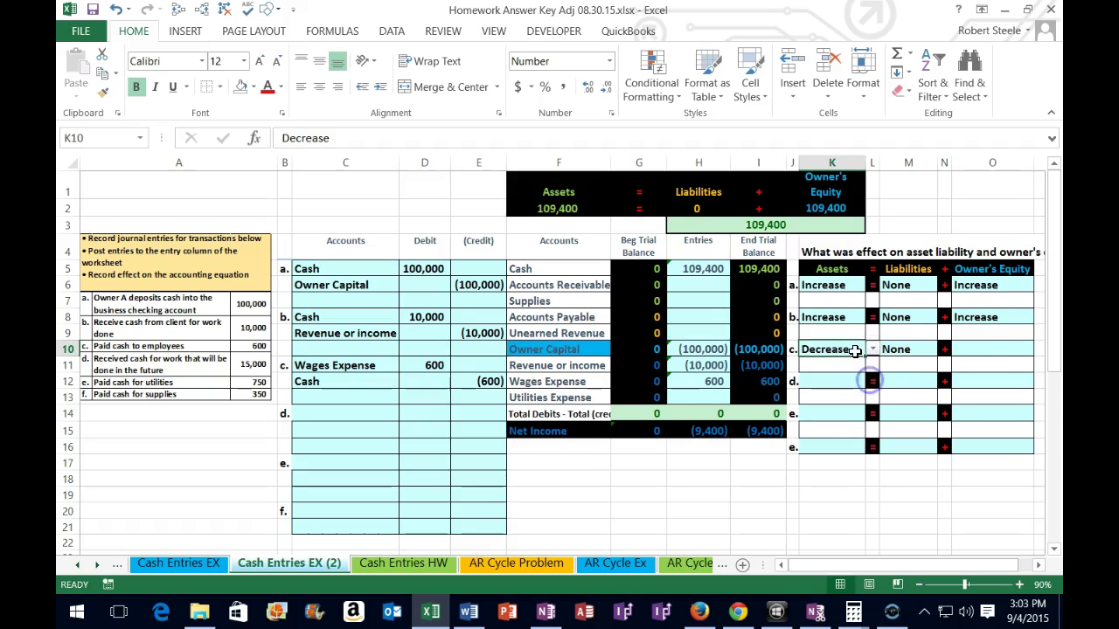
# Clear entry c's amounts in D11:E12 to compare owner's equity in the accounting equation, and undo the deletion
pyautogui.click(978, 351)
pyautogui.click(1026, 349)
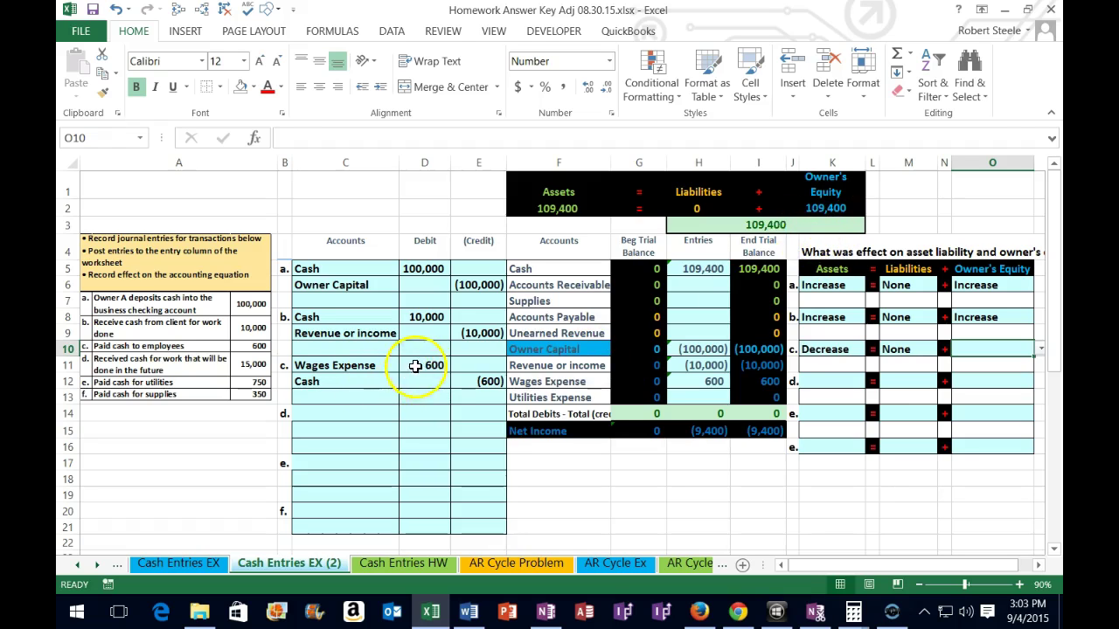
pyautogui.moveTo(425, 365); pyautogui.dragTo(461, 384)
pyautogui.press('Delete')
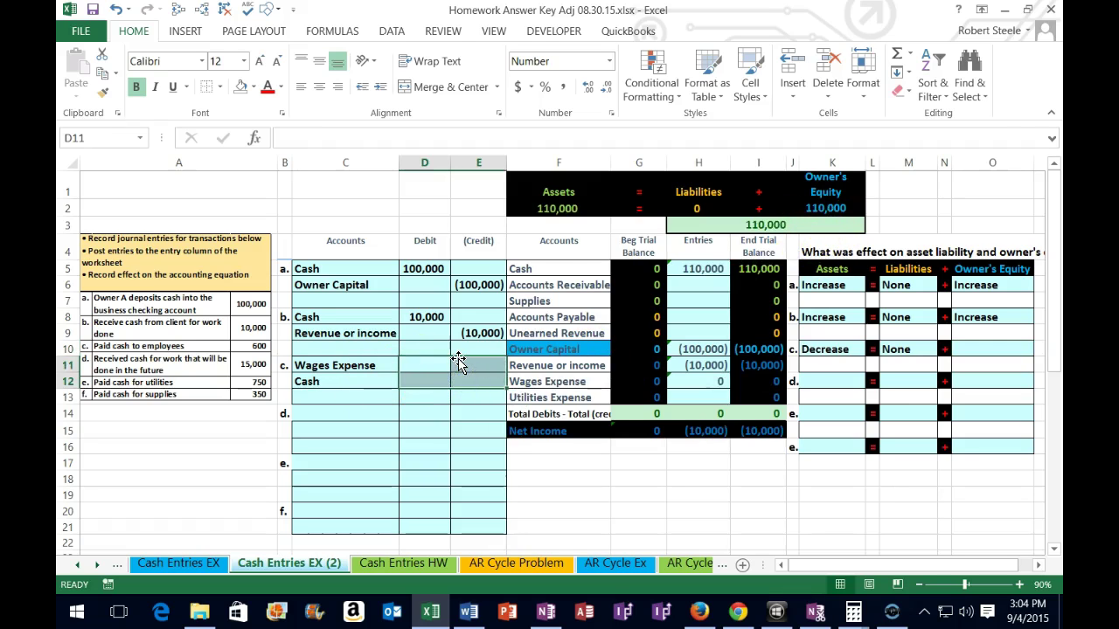
pyautogui.click(115, 12)
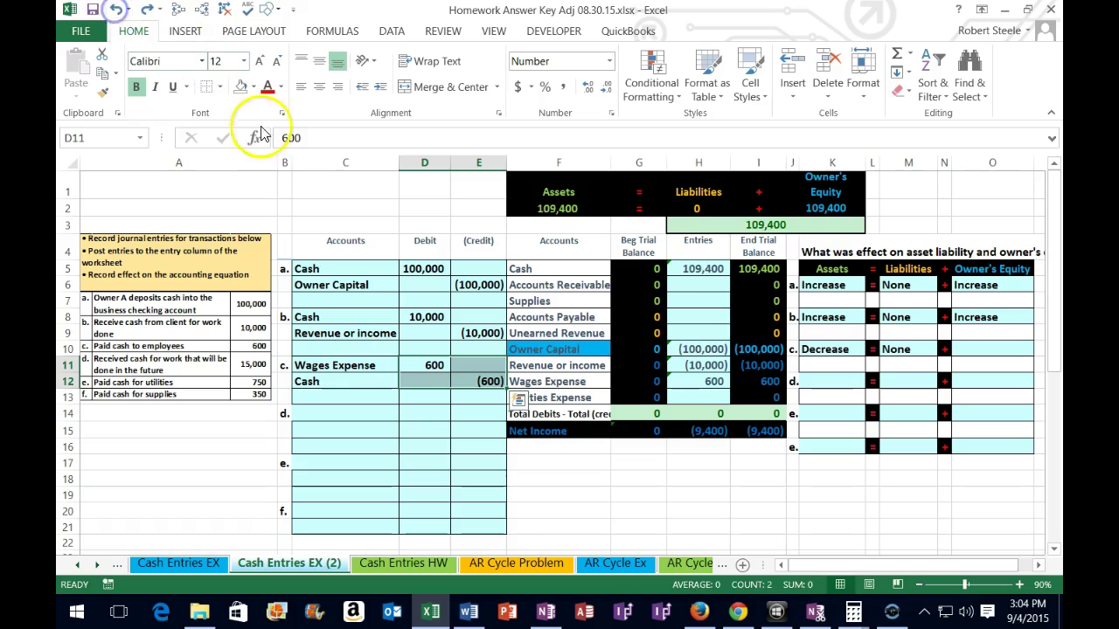
# Set transaction c's effect on Owner's Equity to Decrease
pyautogui.click(995, 350)
pyautogui.click(1040, 349)
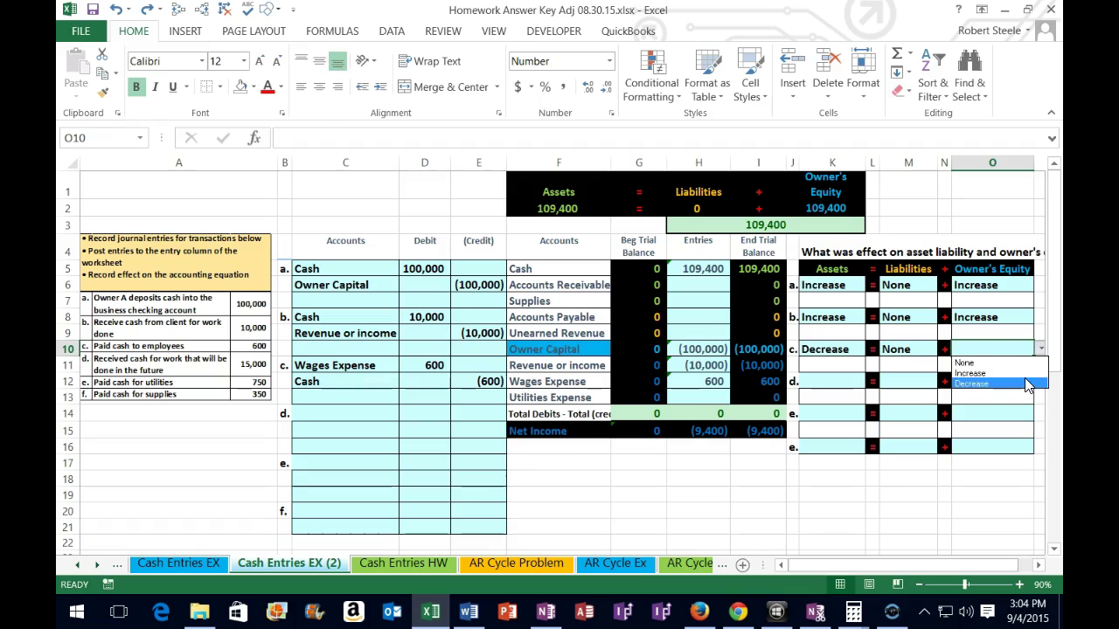
pyautogui.click(1028, 385)
# Copy the Cash account name from the trial balance into C14 as the debited account of entry d
pyautogui.click(337, 413)
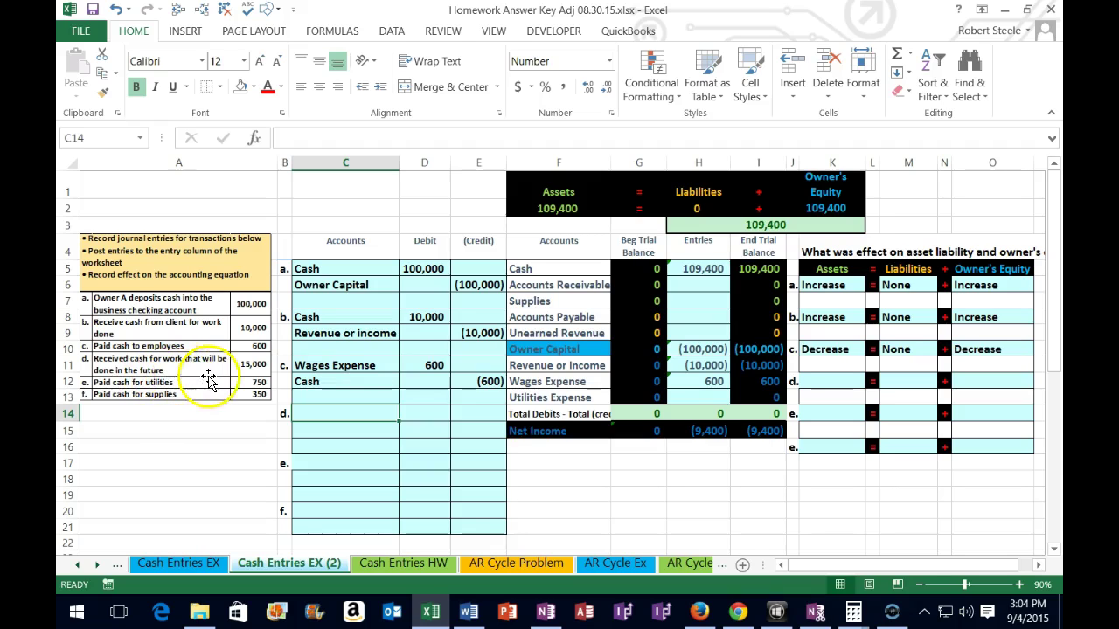
pyautogui.moveTo(560, 268); pyautogui.dragTo(743, 268)
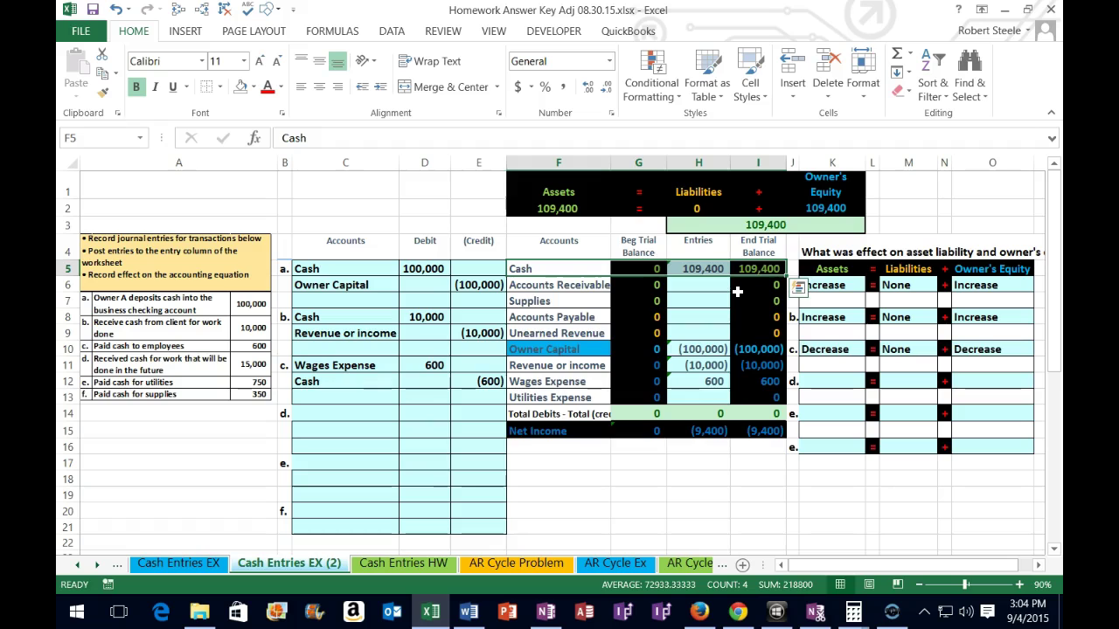
pyautogui.click(564, 263)
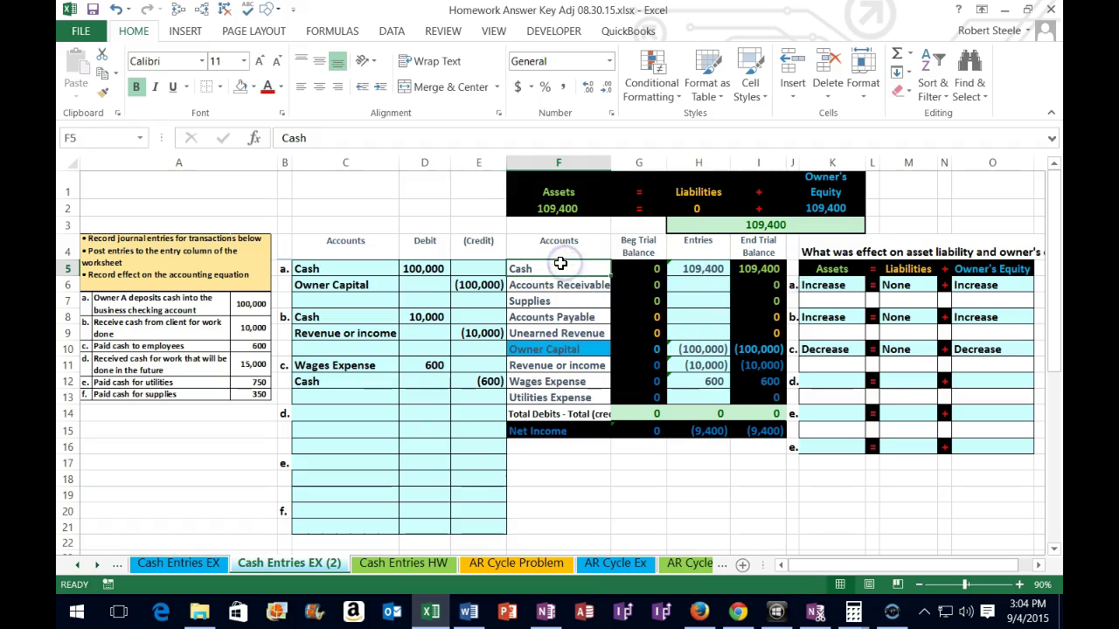
pyautogui.rightClick(561, 264)
pyautogui.click(599, 277)
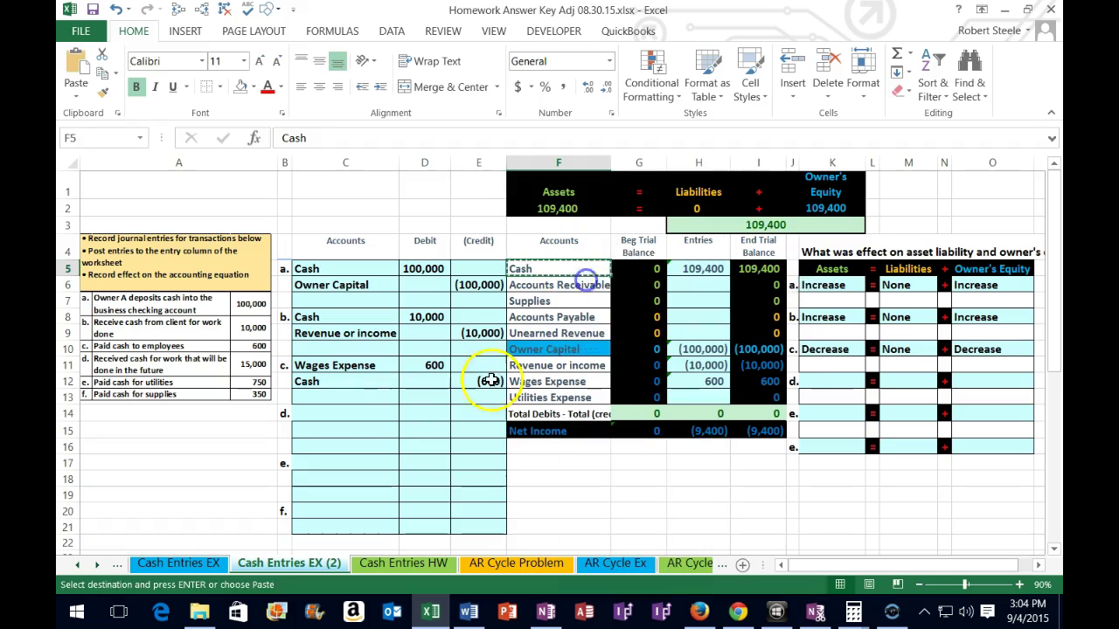
pyautogui.click(333, 411)
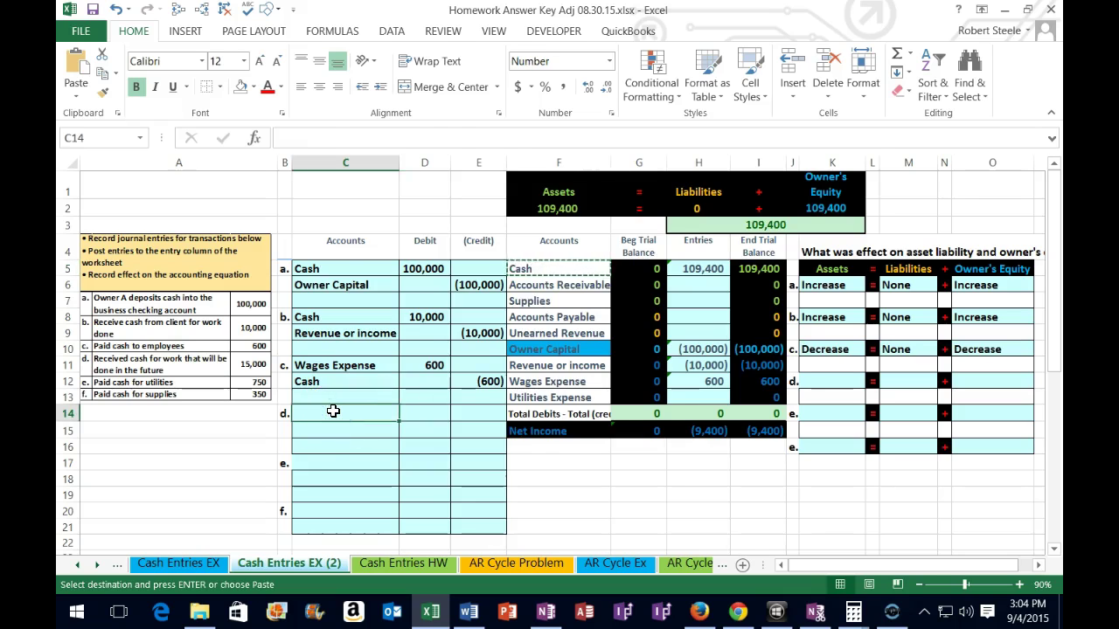
pyautogui.rightClick(333, 410)
pyautogui.click(388, 141)
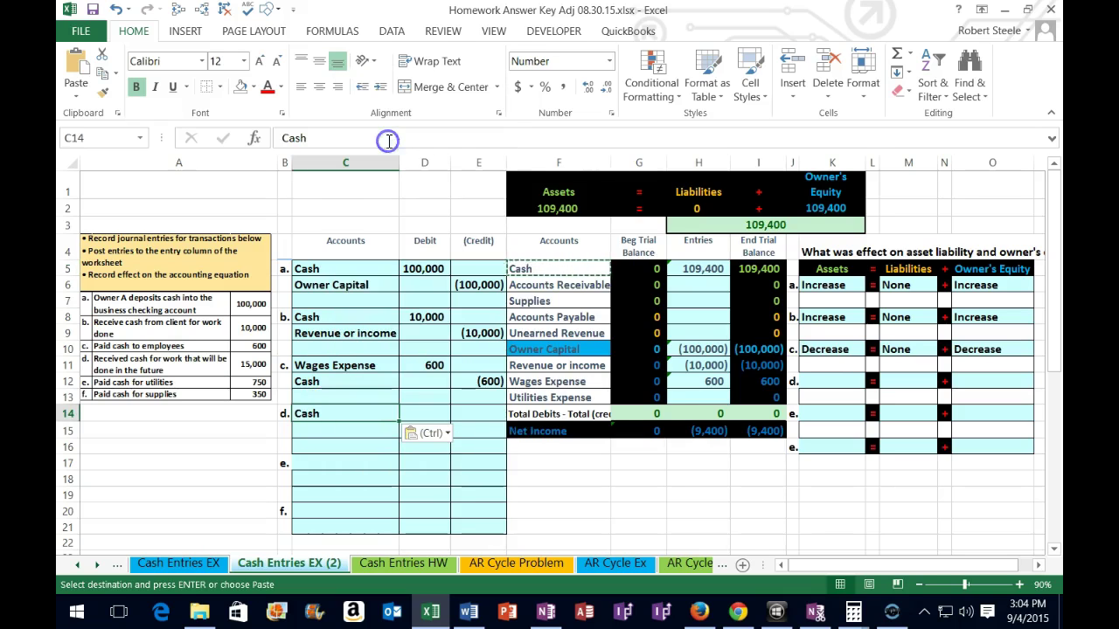
# Enter entry d's amounts, a 15,000 debit in D14 and a -15000 credit in E15
pyautogui.click(433, 414)
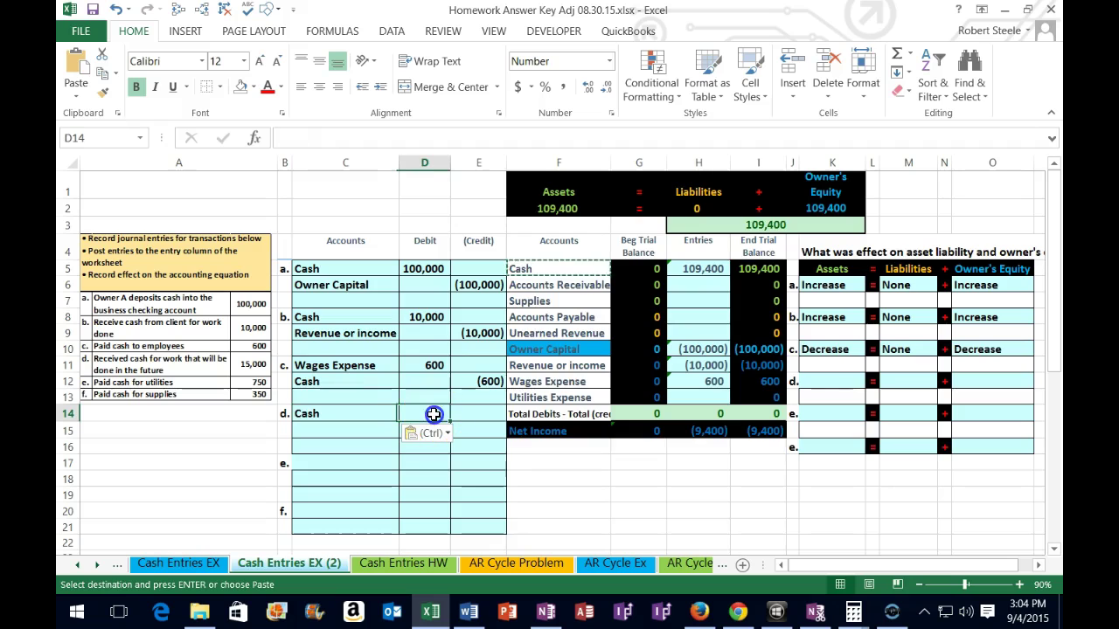
pyautogui.click(455, 401)
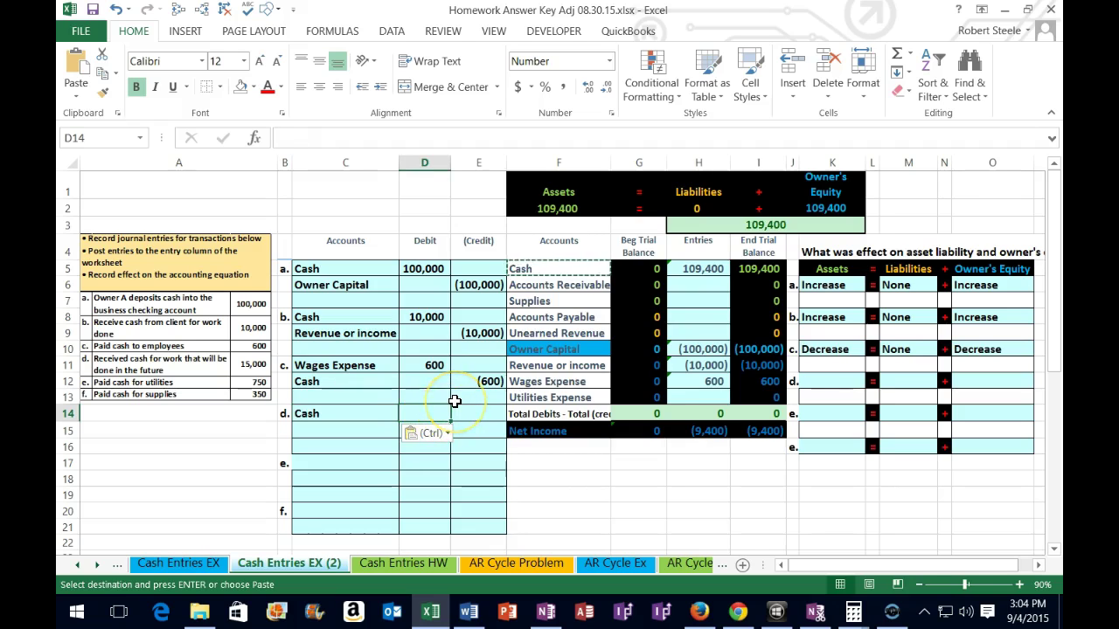
pyautogui.write('15,')
pyautogui.write('000')
pyautogui.press('Return')
pyautogui.press('Right')
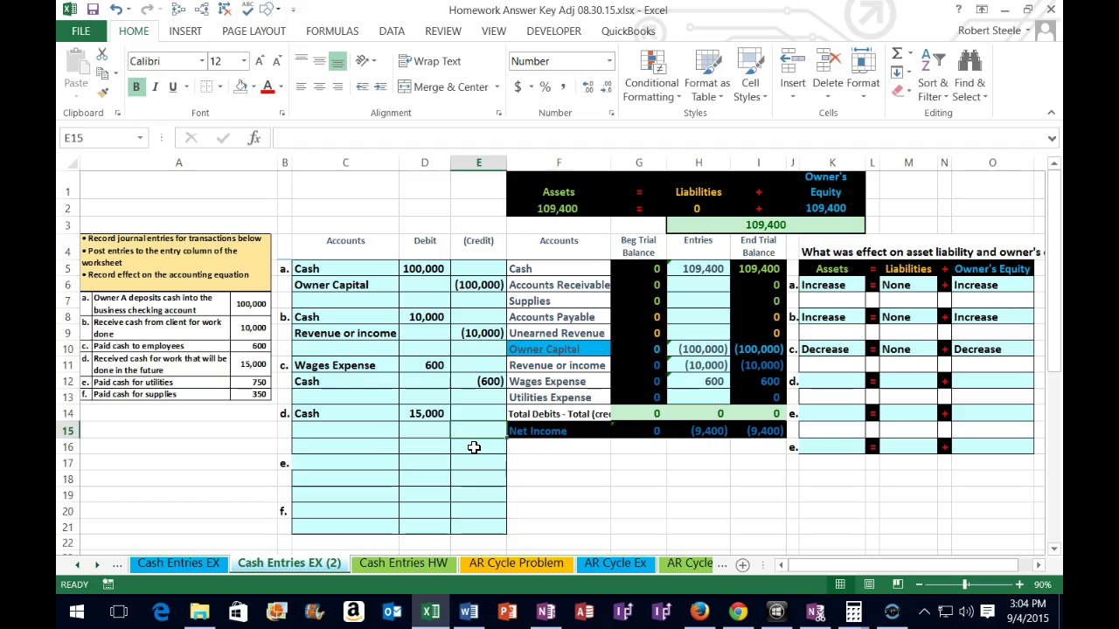
pyautogui.write('-15000')
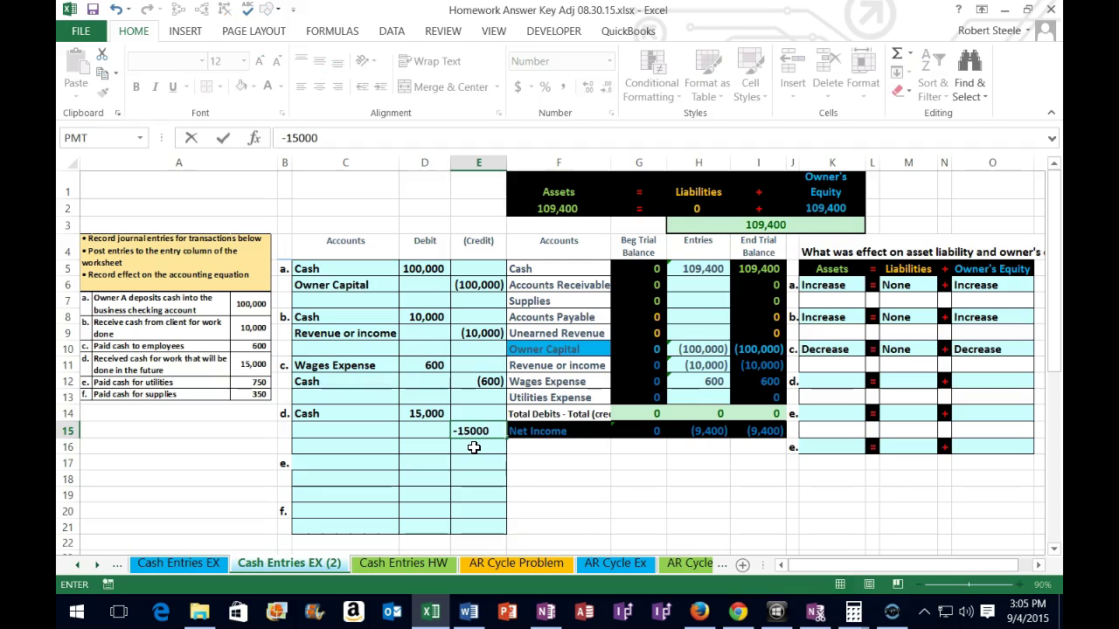
pyautogui.press('Return')
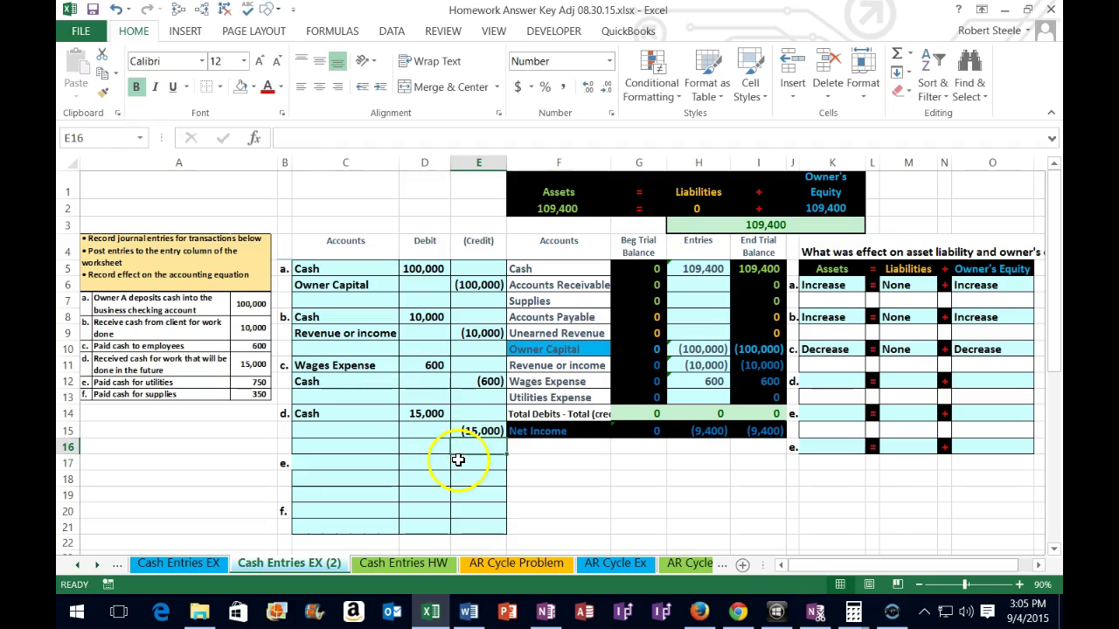
# Check the revenue accounts and copy Unearned Revenue from the trial balance into C15 as entry d's credited account
pyautogui.click(479, 430)
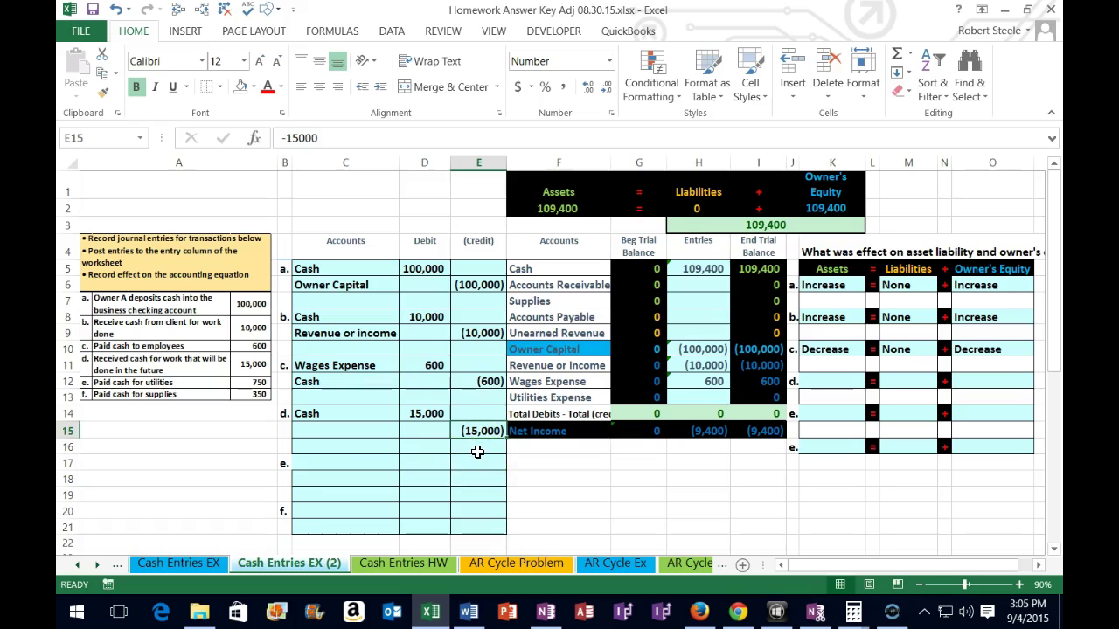
pyautogui.click(347, 428)
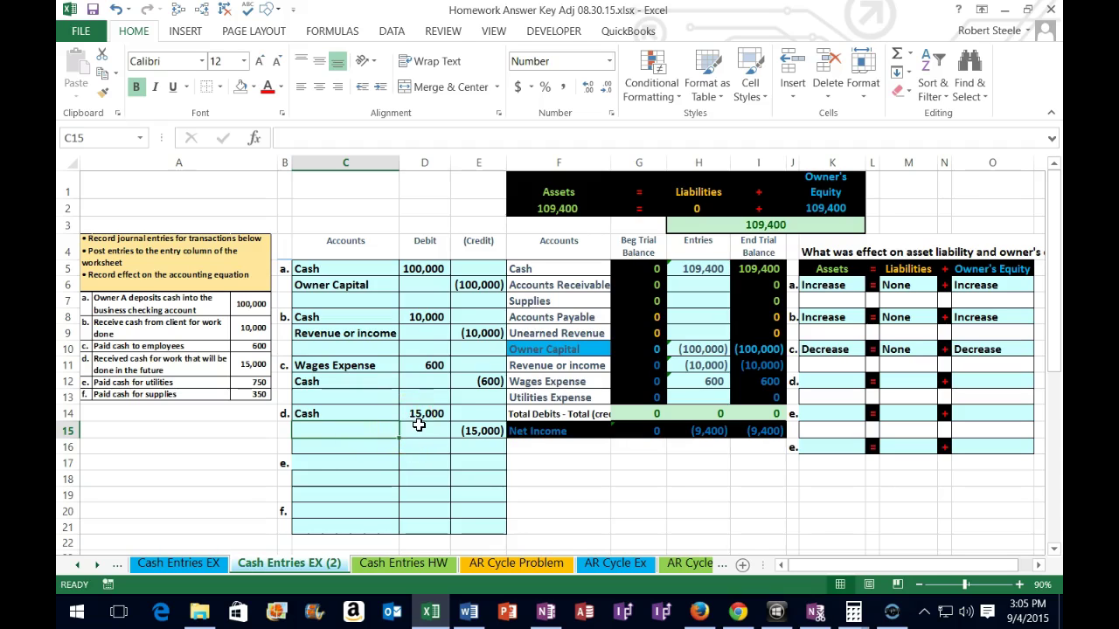
pyautogui.moveTo(524, 365); pyautogui.dragTo(754, 365)
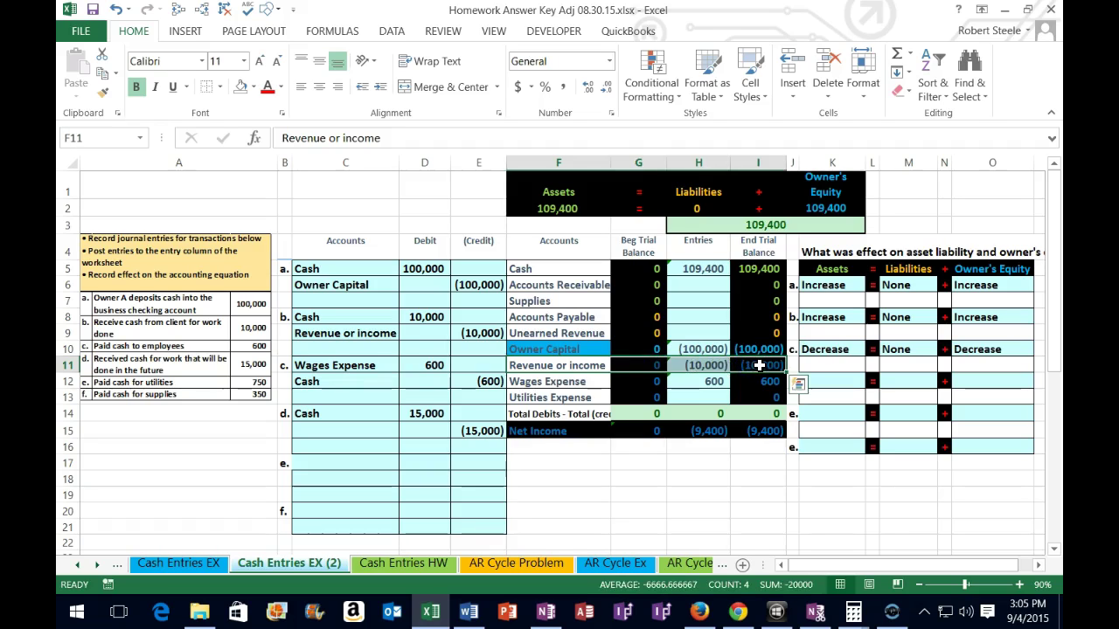
pyautogui.click(428, 413)
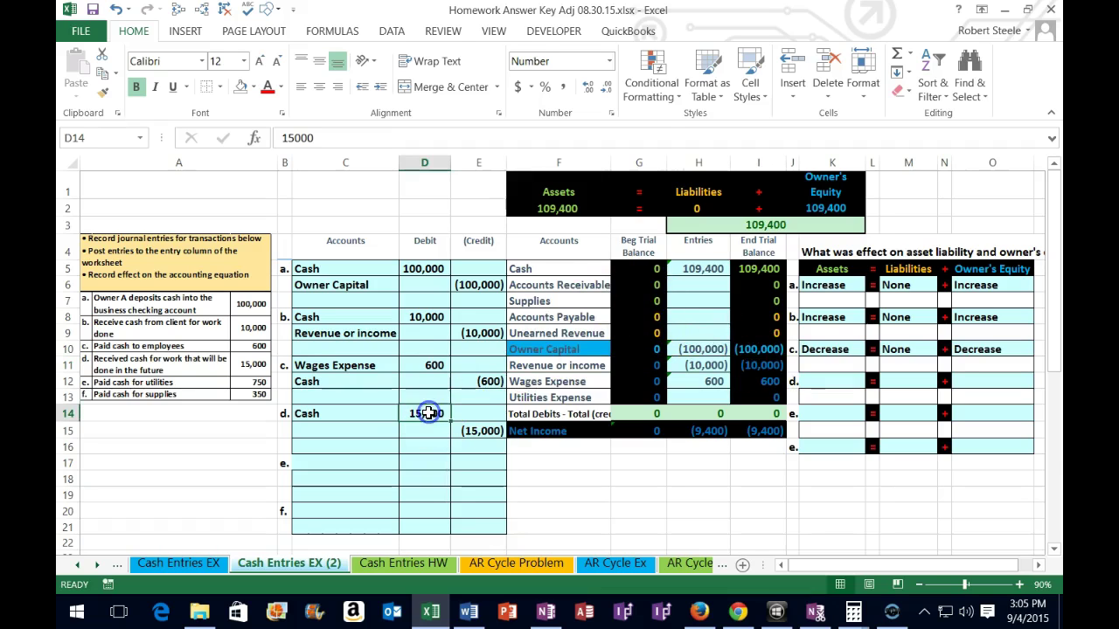
pyautogui.click(472, 431)
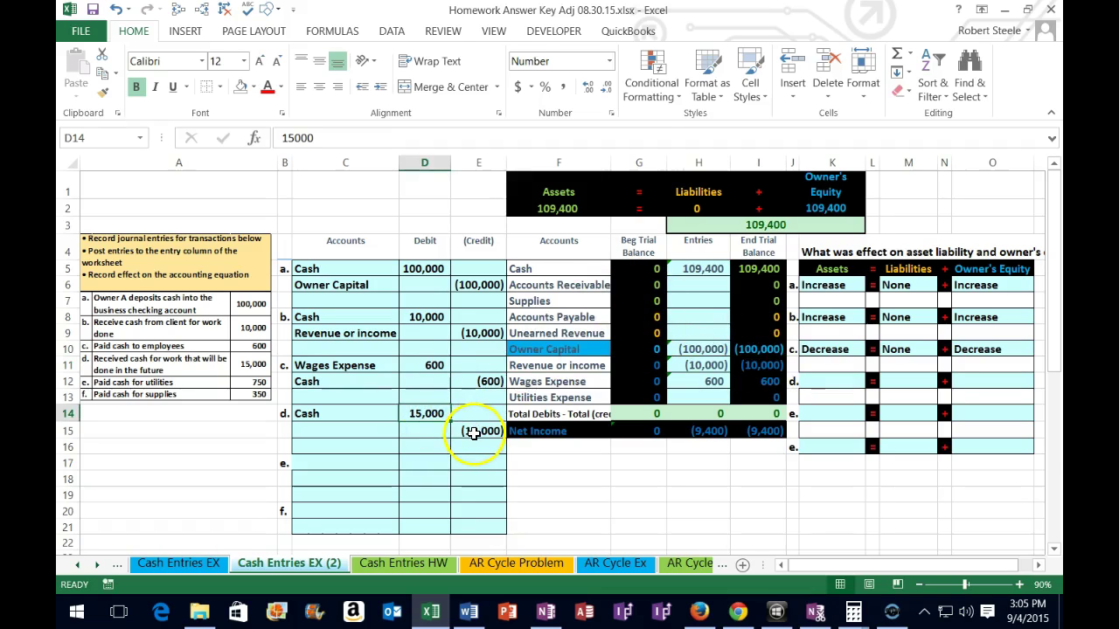
pyautogui.moveTo(524, 333); pyautogui.dragTo(736, 327)
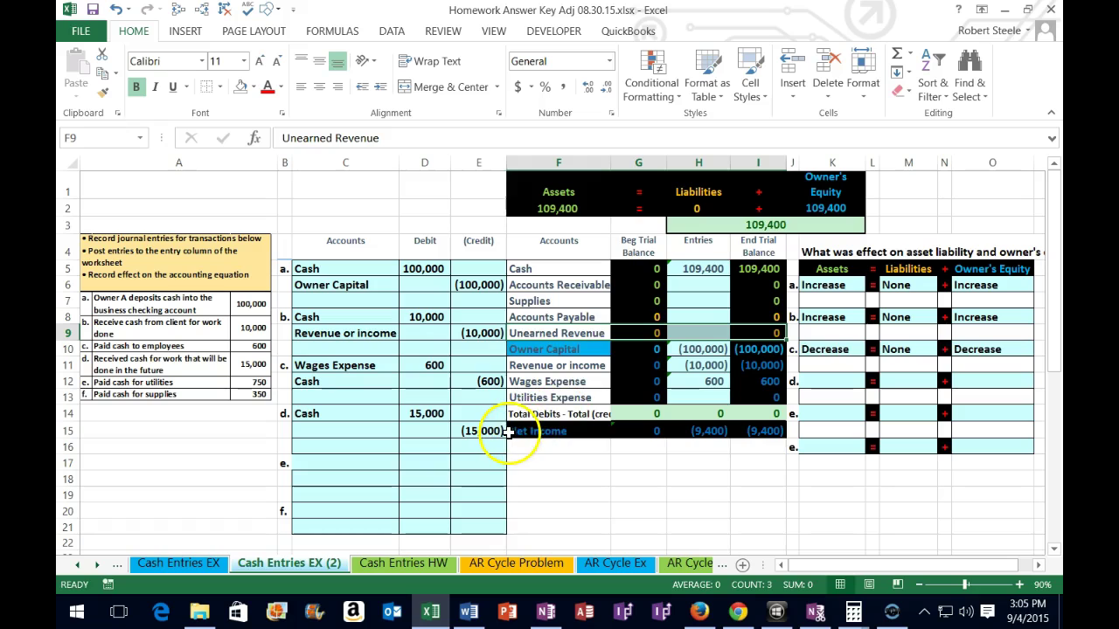
pyautogui.click(568, 330)
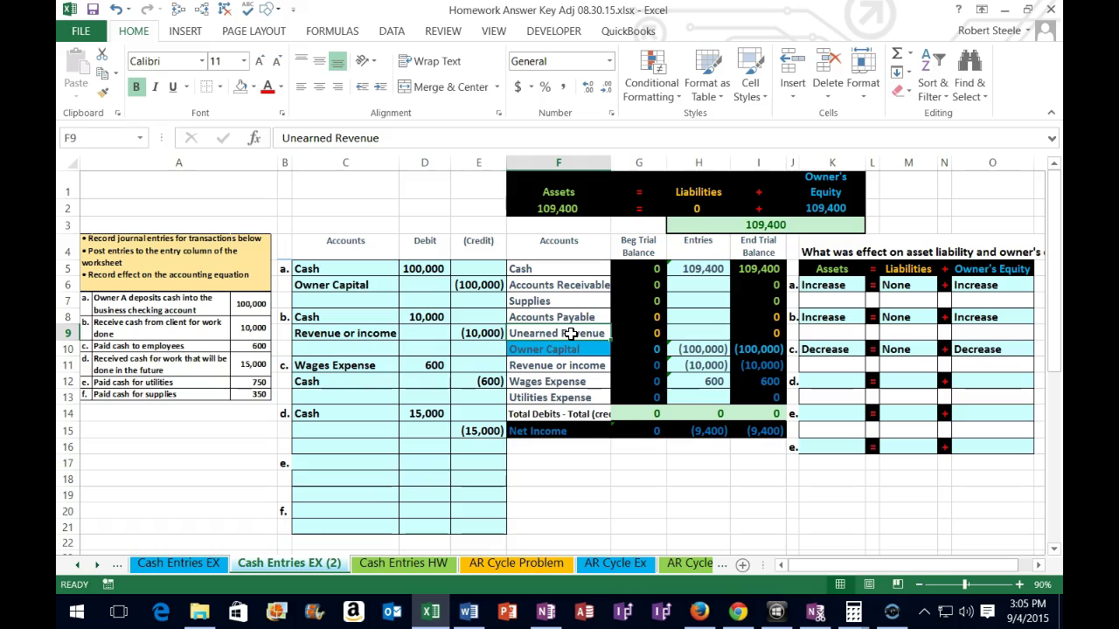
pyautogui.rightClick(570, 334)
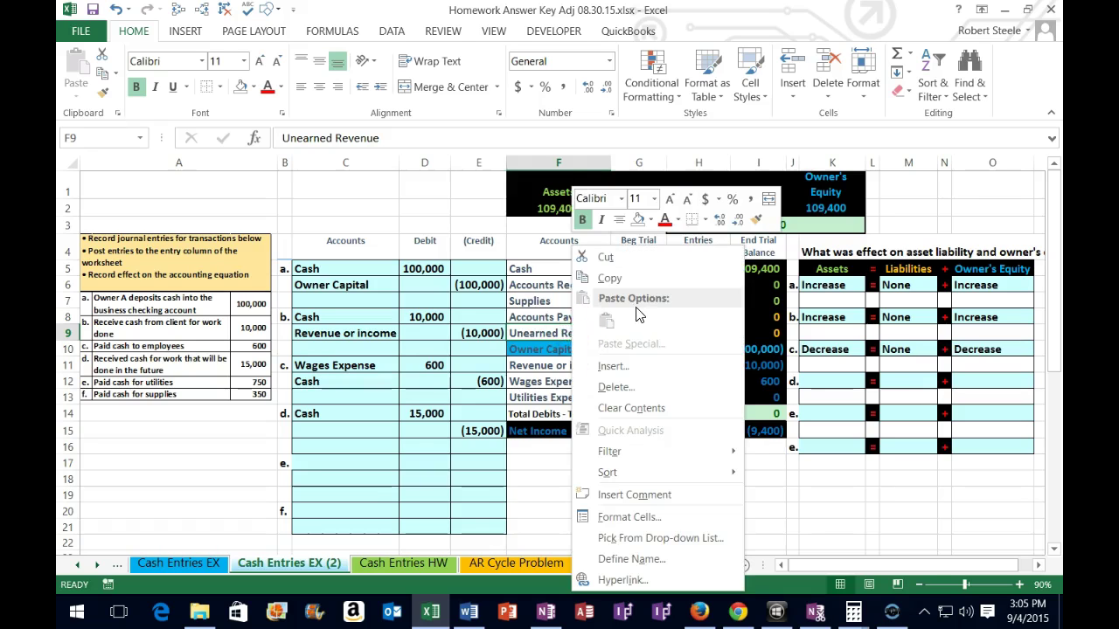
pyautogui.click(609, 278)
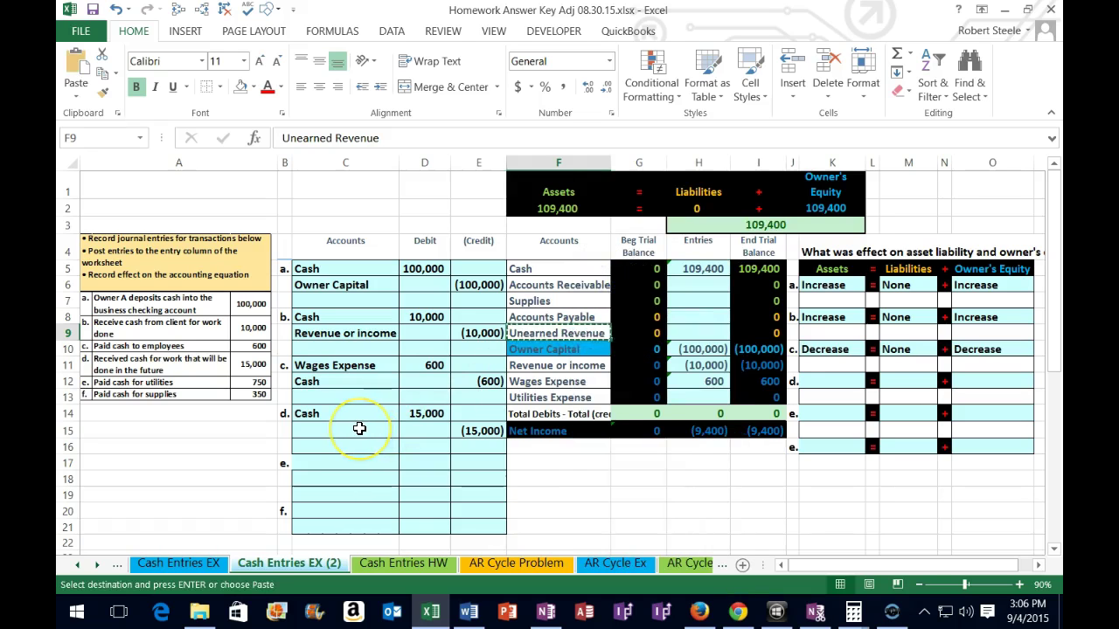
pyautogui.rightClick(359, 428)
pyautogui.click(419, 158)
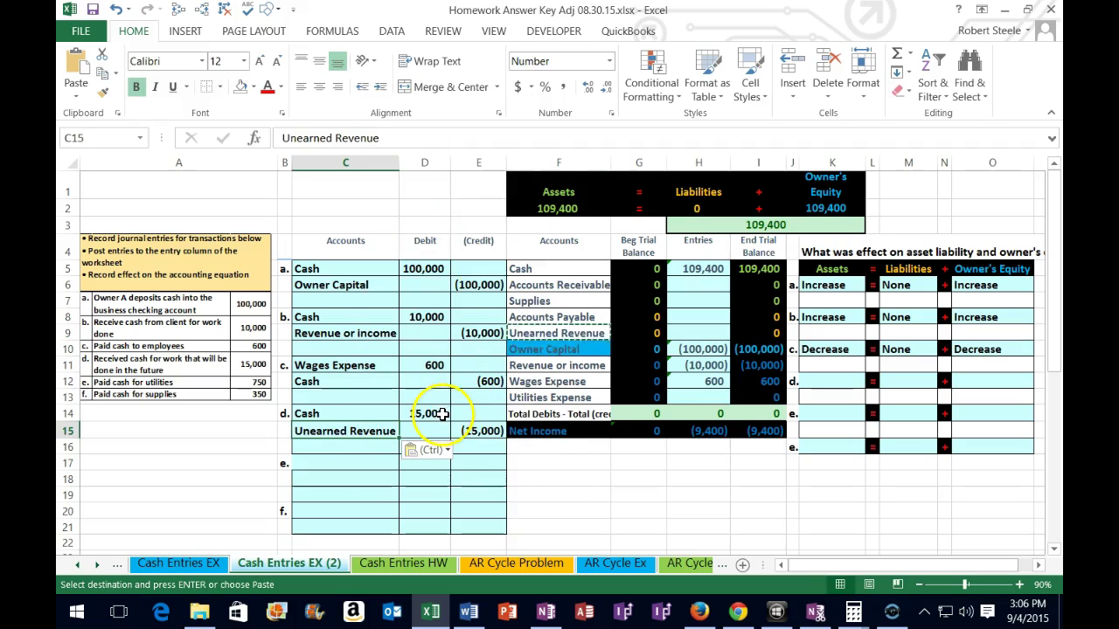
# Clear the Cash posting in H5 and rebuild it as =D5+D8+E12+D14 to include entry d's debit
pyautogui.click(690, 269)
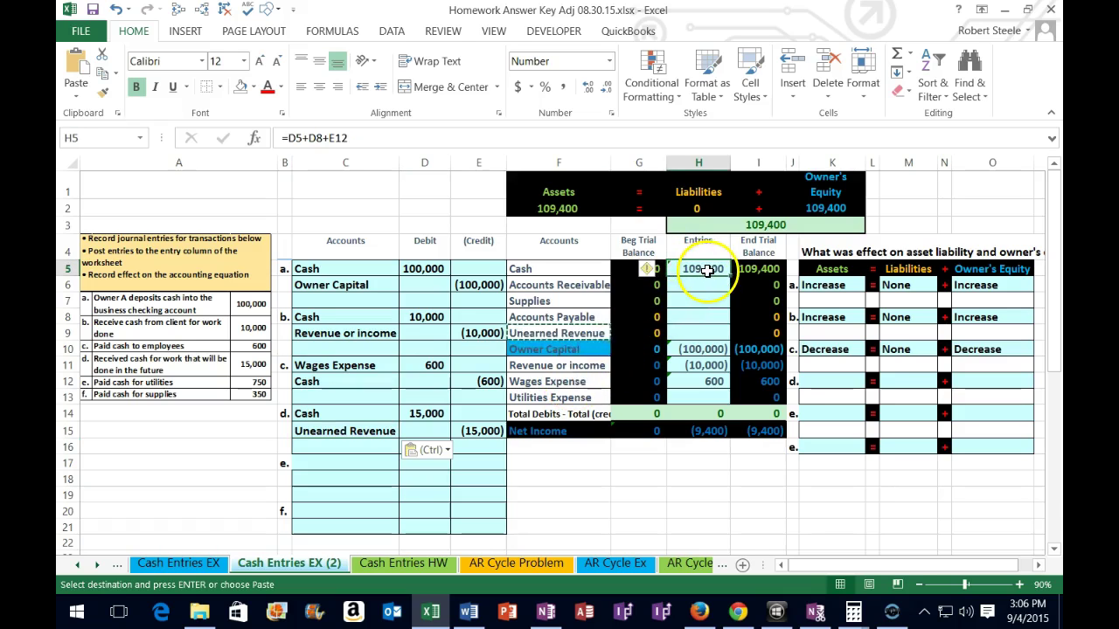
pyautogui.doubleClick(704, 269)
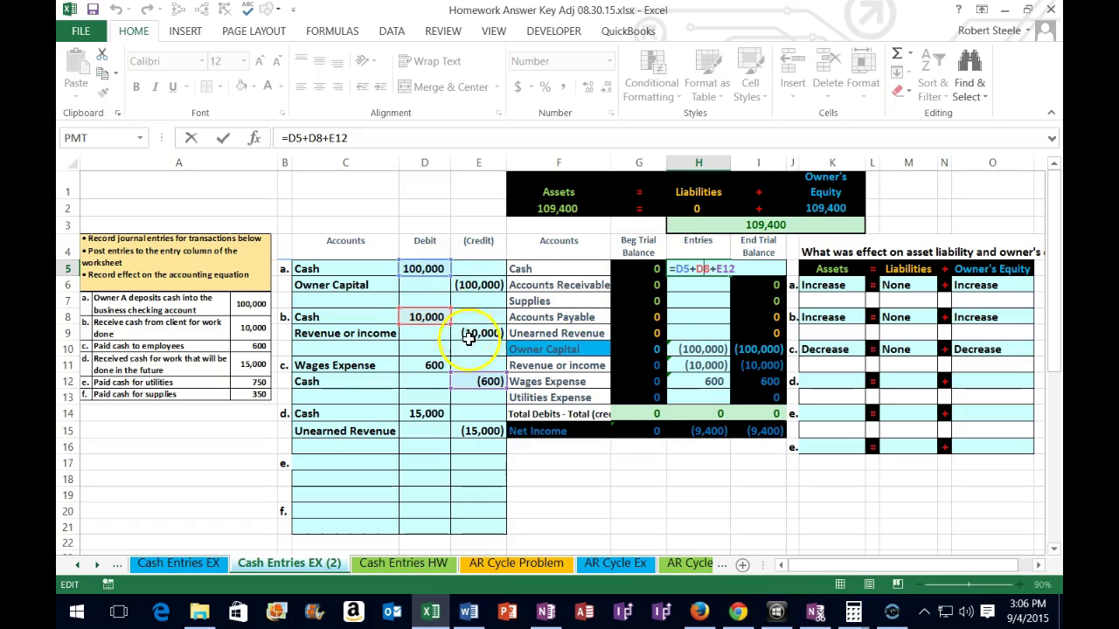
pyautogui.moveTo(749, 266); pyautogui.dragTo(647, 267)
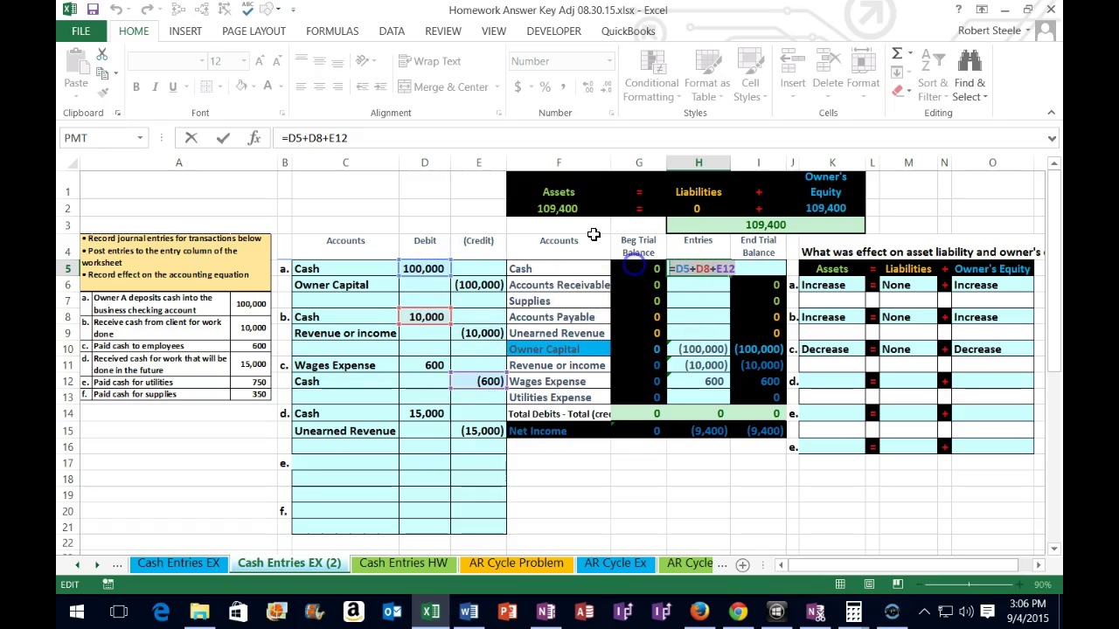
pyautogui.press('BackSpace')
pyautogui.press('Return')
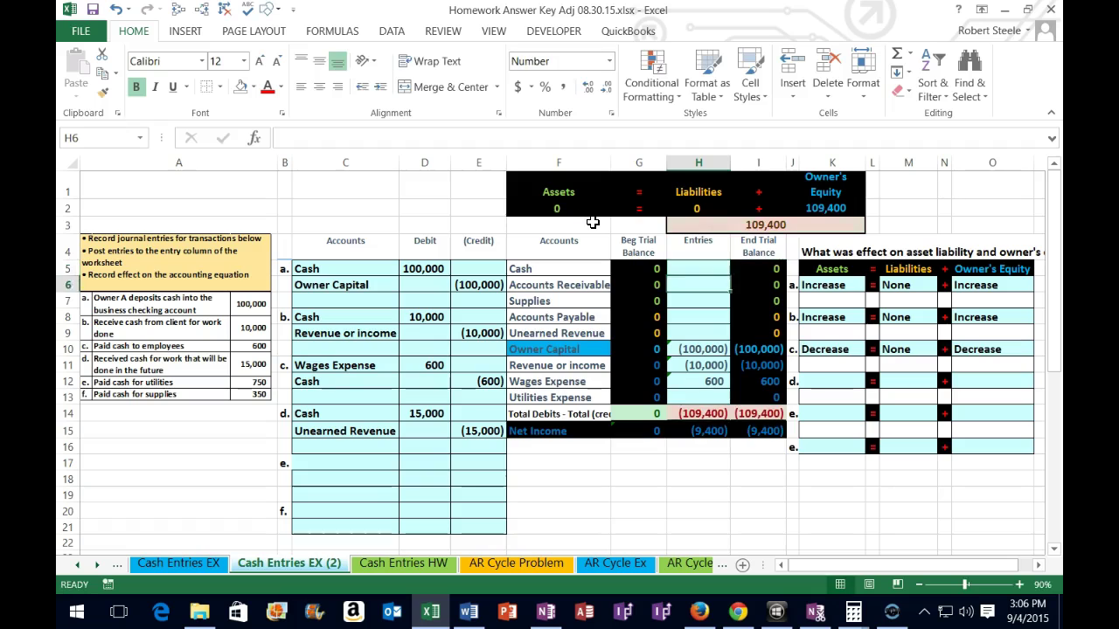
pyautogui.click(722, 270)
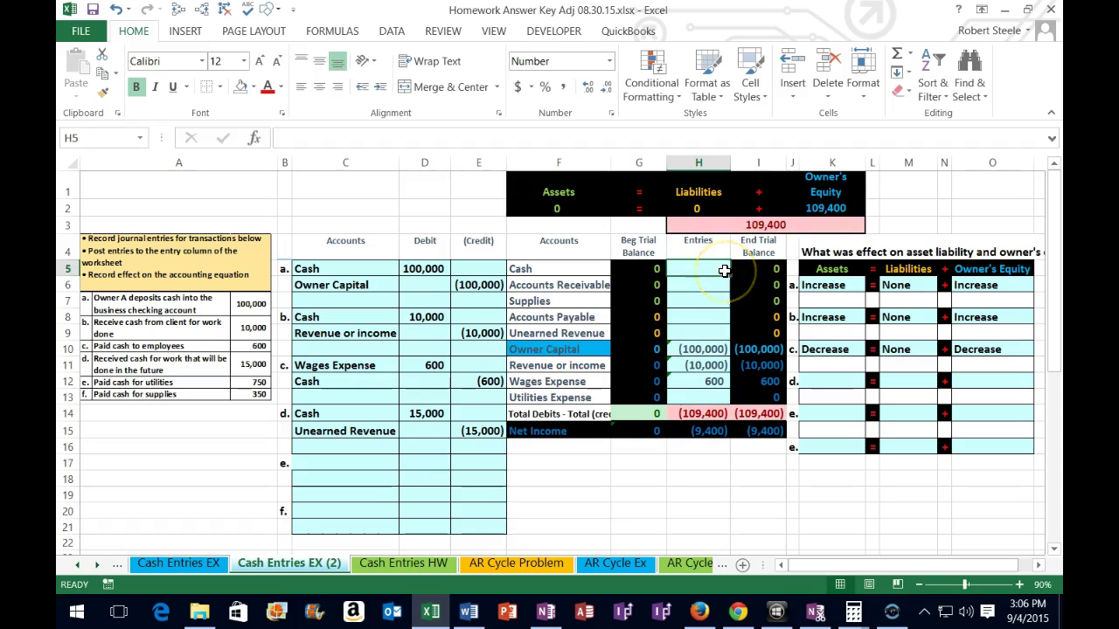
pyautogui.write('=')
pyautogui.click(404, 266)
pyautogui.write('+')
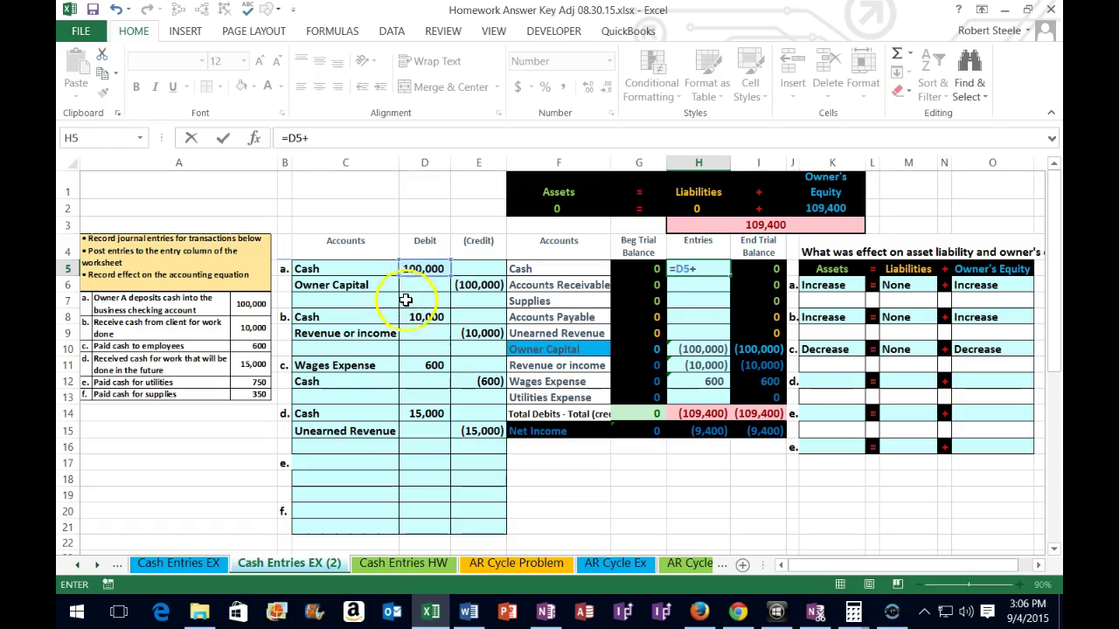
pyautogui.click(426, 316)
pyautogui.write('+')
pyautogui.click(483, 381)
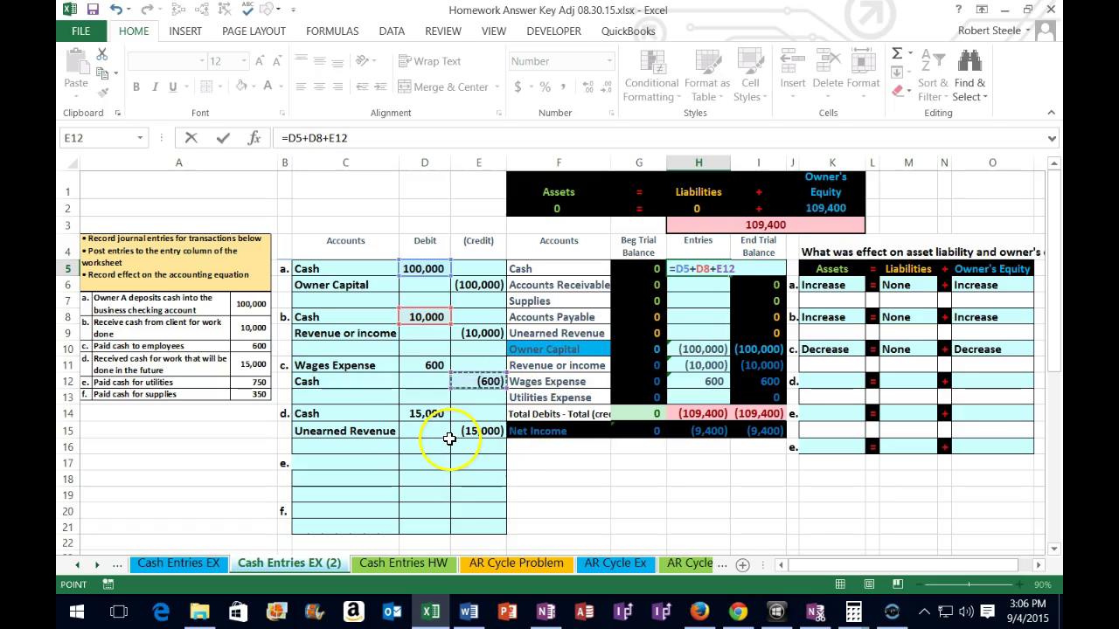
pyautogui.click(425, 415)
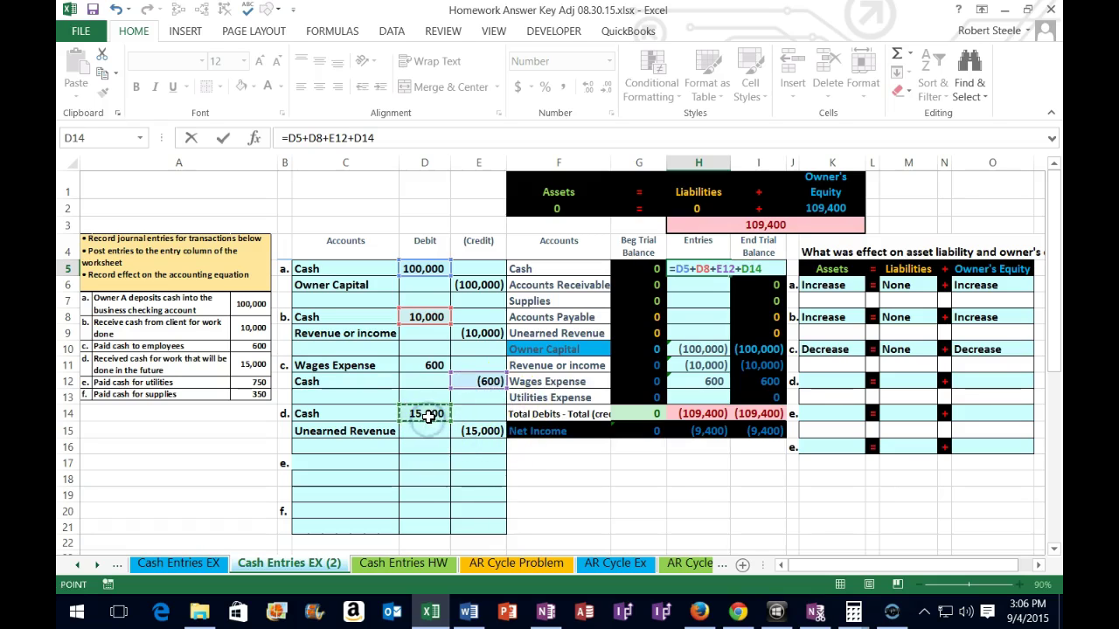
pyautogui.press('Return')
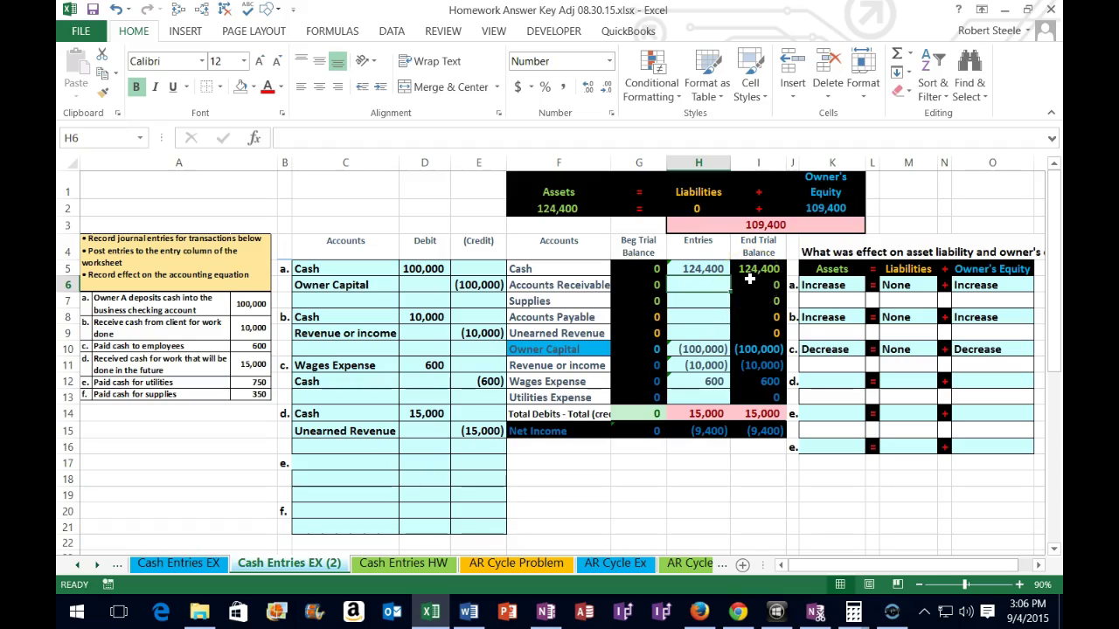
# Post entry d's credit to Unearned Revenue in the Entries column with the formula =E15 in H9
pyautogui.click(704, 330)
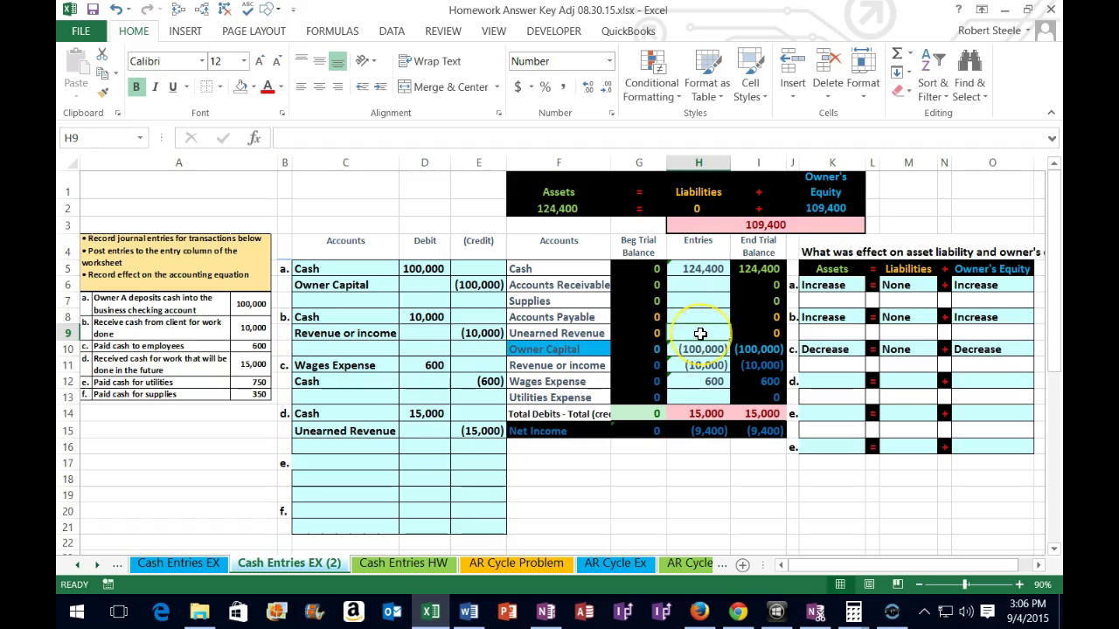
pyautogui.write('=')
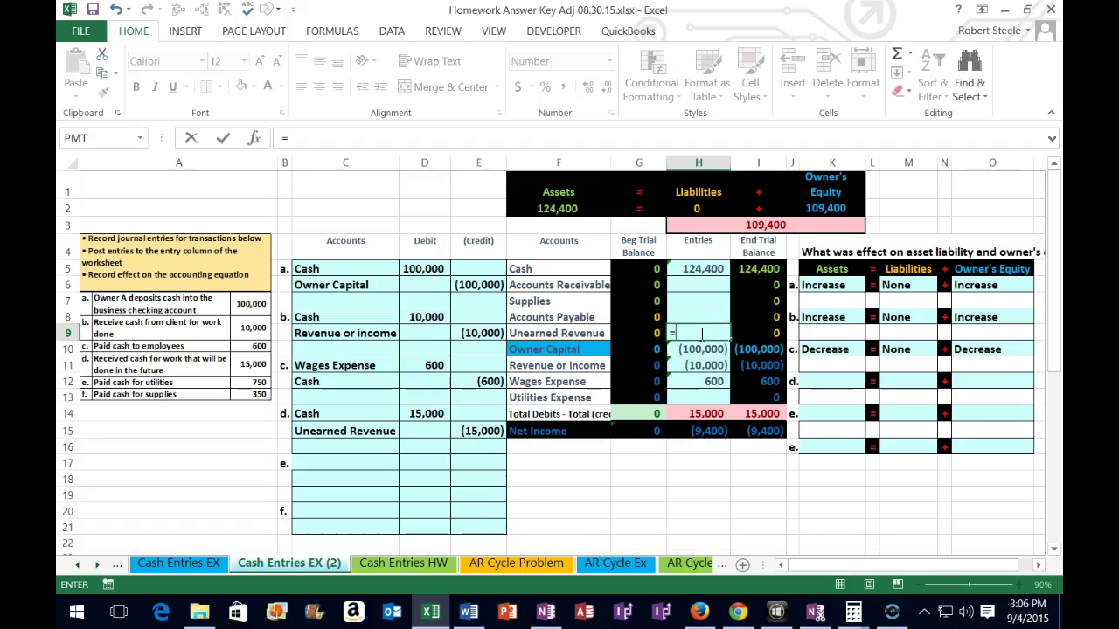
pyautogui.click(482, 431)
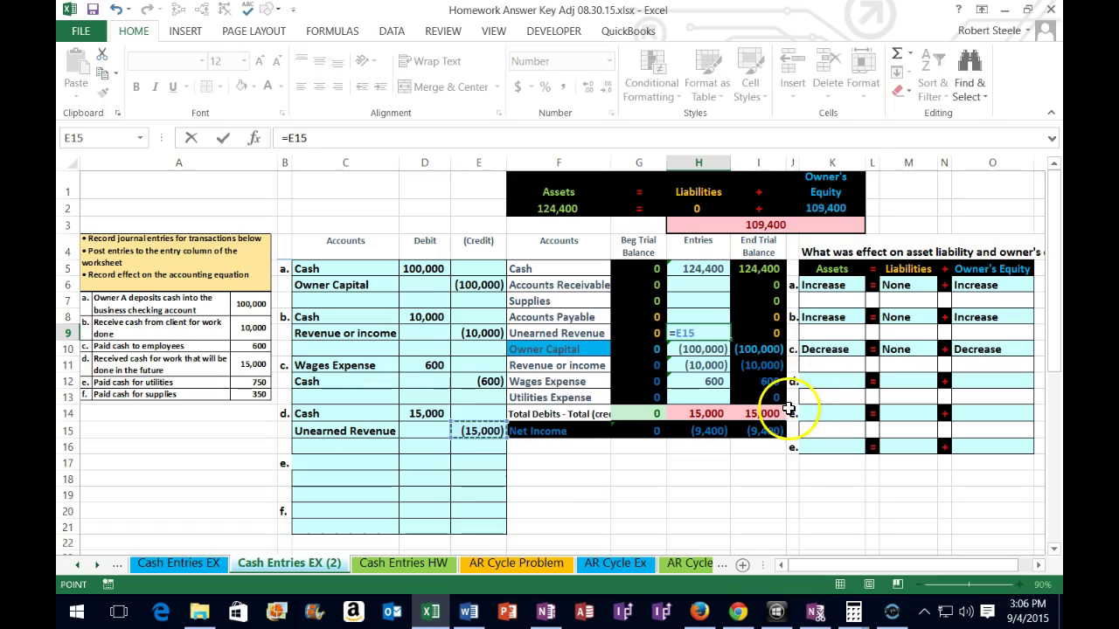
pyautogui.press('Return')
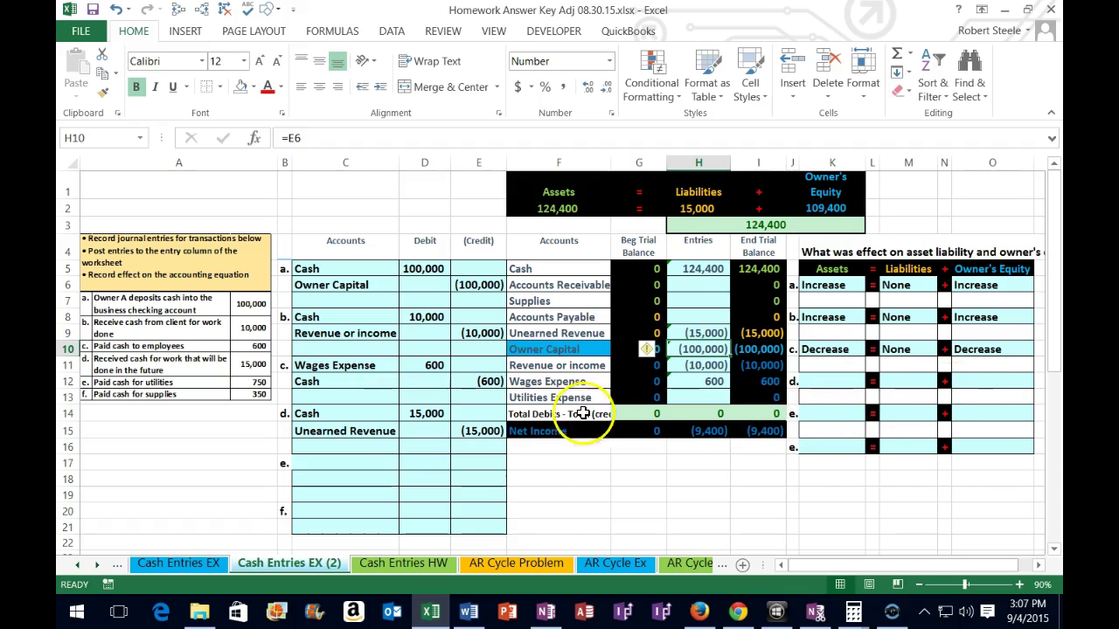
# Clear entry d's amounts in D14:E15 to see their effect on the accounting equation, and undo the deletion
pyautogui.moveTo(437, 416); pyautogui.dragTo(471, 435)
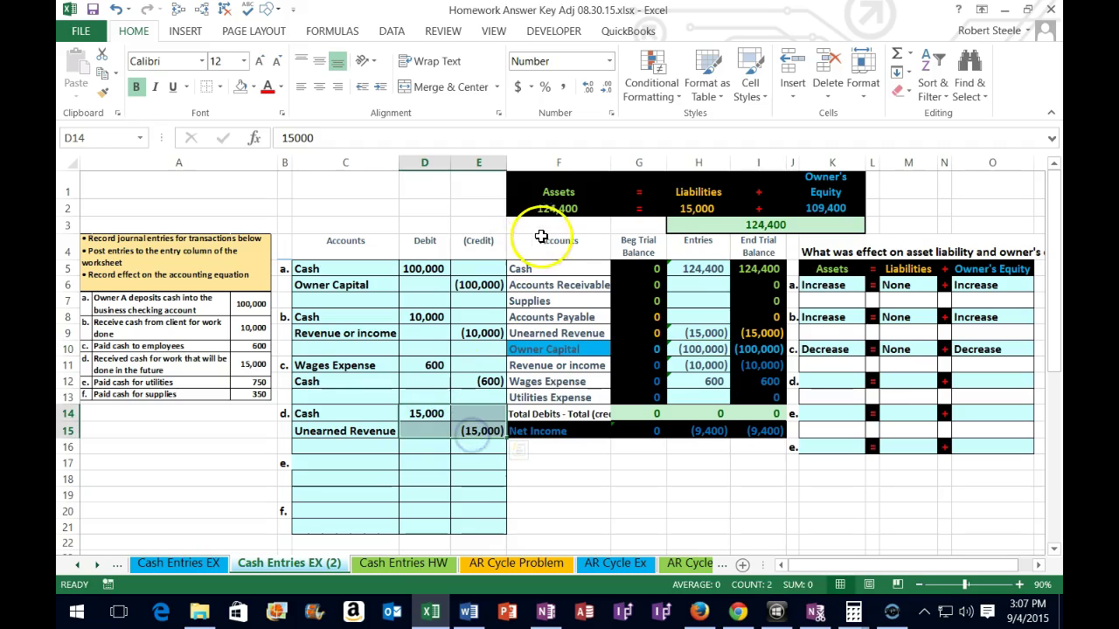
pyautogui.press('Delete')
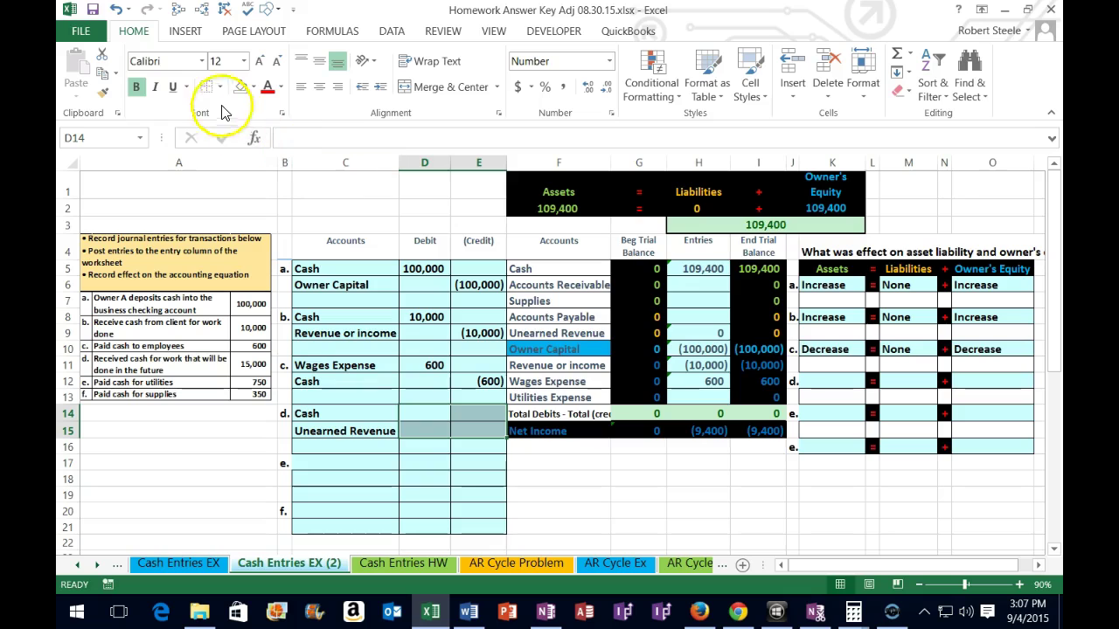
pyautogui.click(114, 10)
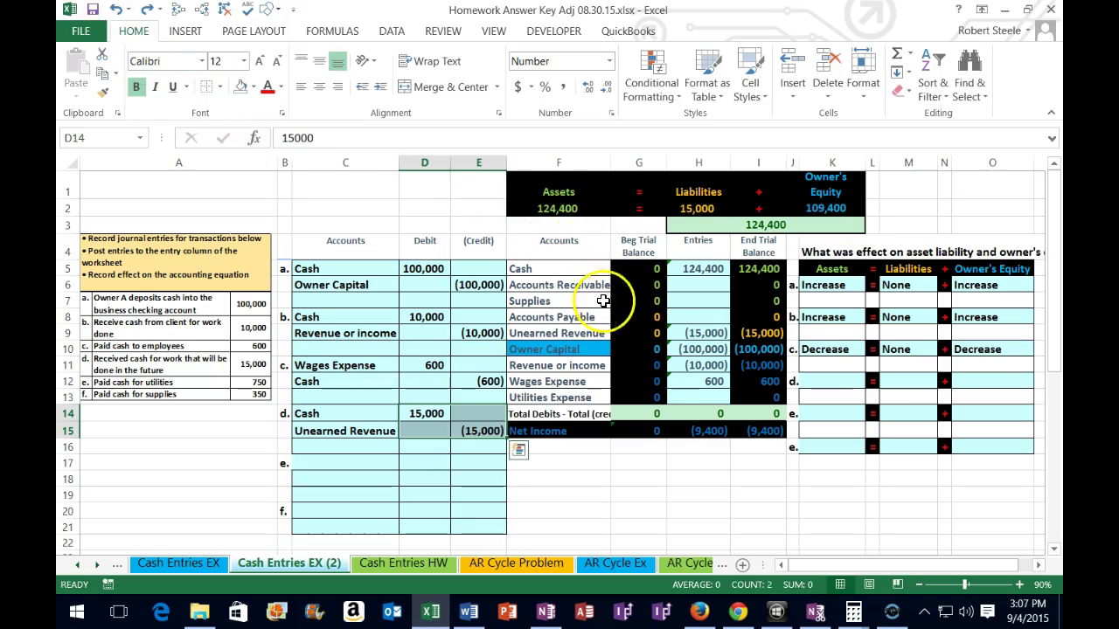
# Record transaction d's effect on assets as Increase in K12
pyautogui.click(852, 381)
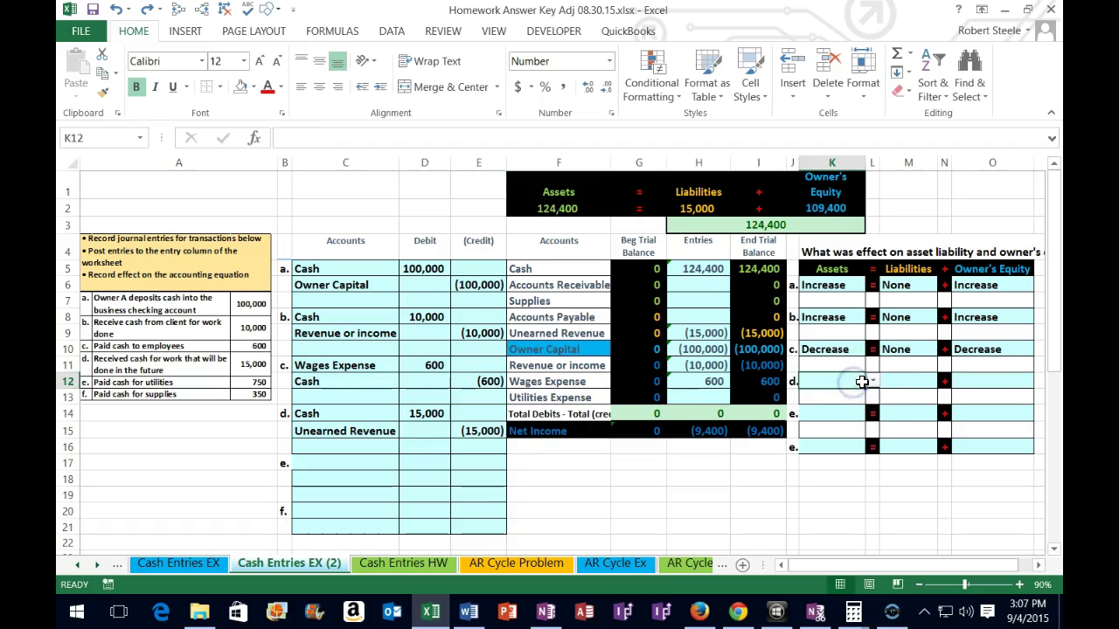
pyautogui.click(872, 381)
pyautogui.click(872, 405)
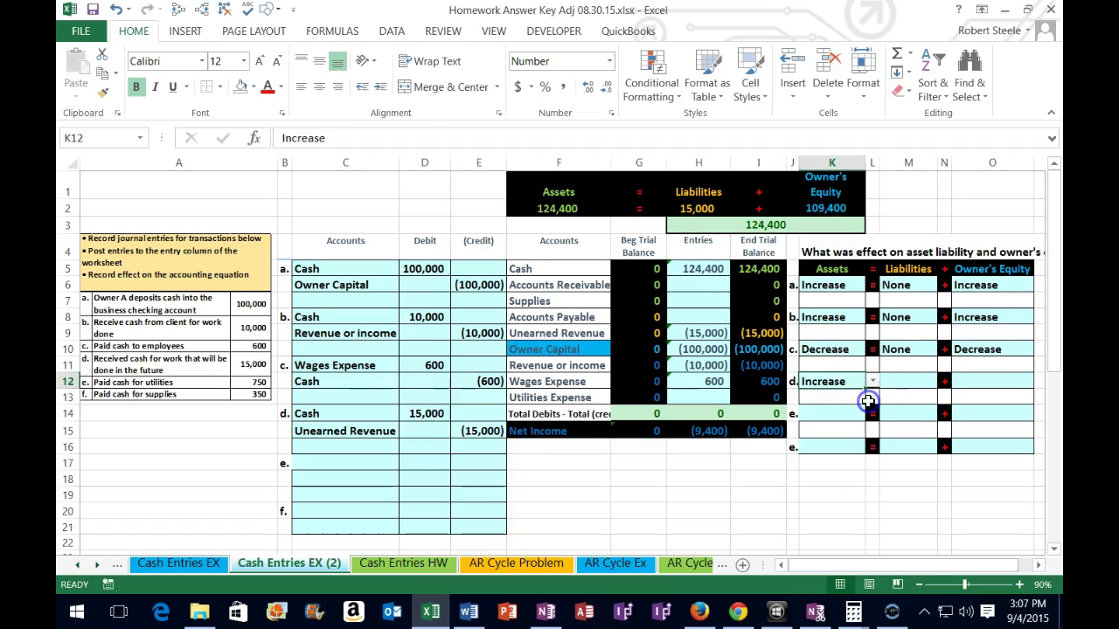
# Check the Unearned Revenue posting, then test entry d's effect on liabilities by clearing D14:E15 and undoing the deletion
pyautogui.click(697, 335)
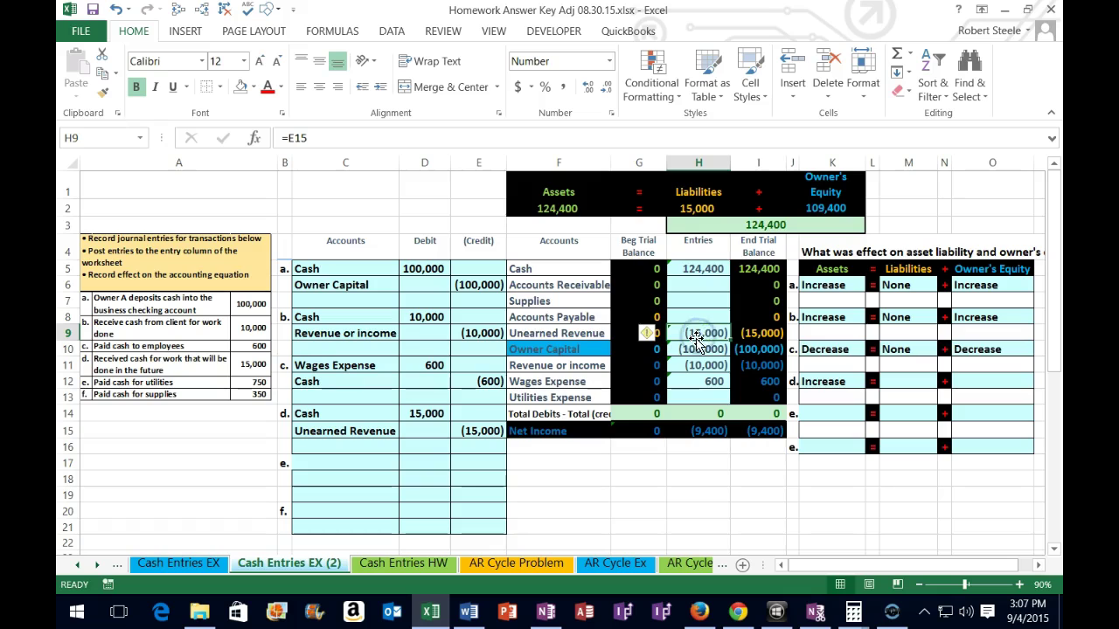
pyautogui.click(426, 416)
pyautogui.moveTo(426, 417); pyautogui.dragTo(479, 430)
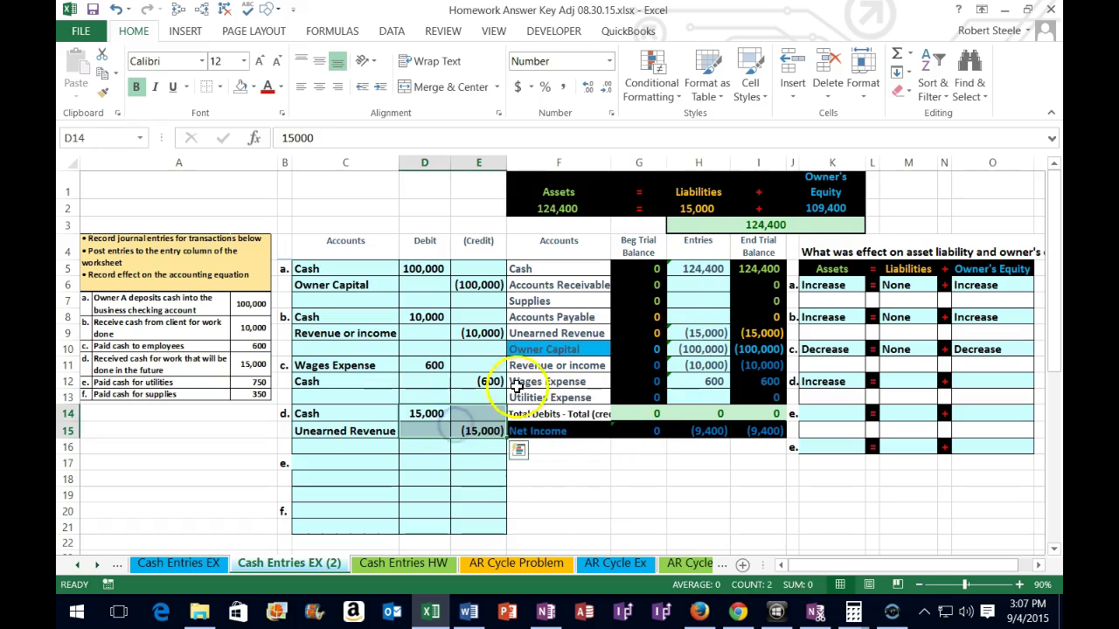
pyautogui.press('Delete')
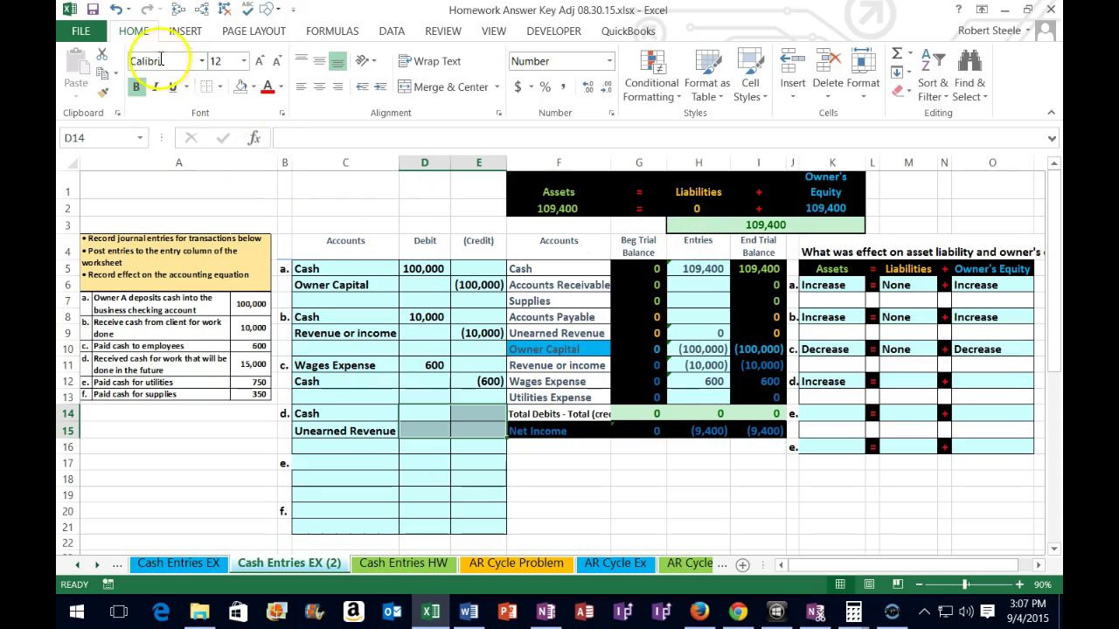
pyautogui.click(114, 10)
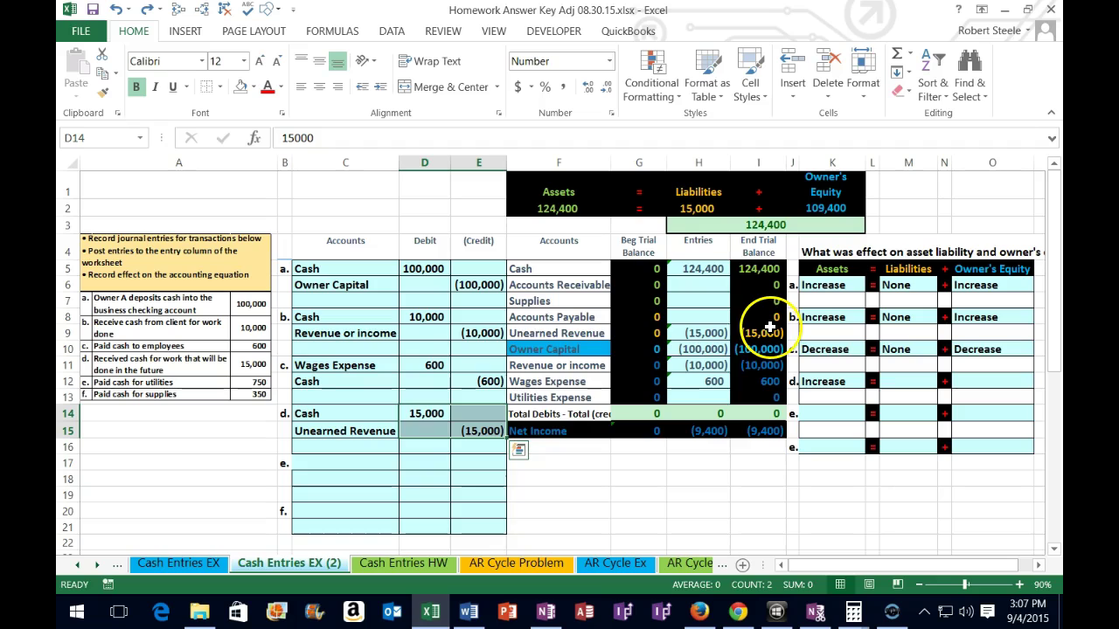
# Record transaction d's effect on liabilities as Increase in M12 and on owner's equity as None in O12
pyautogui.click(909, 382)
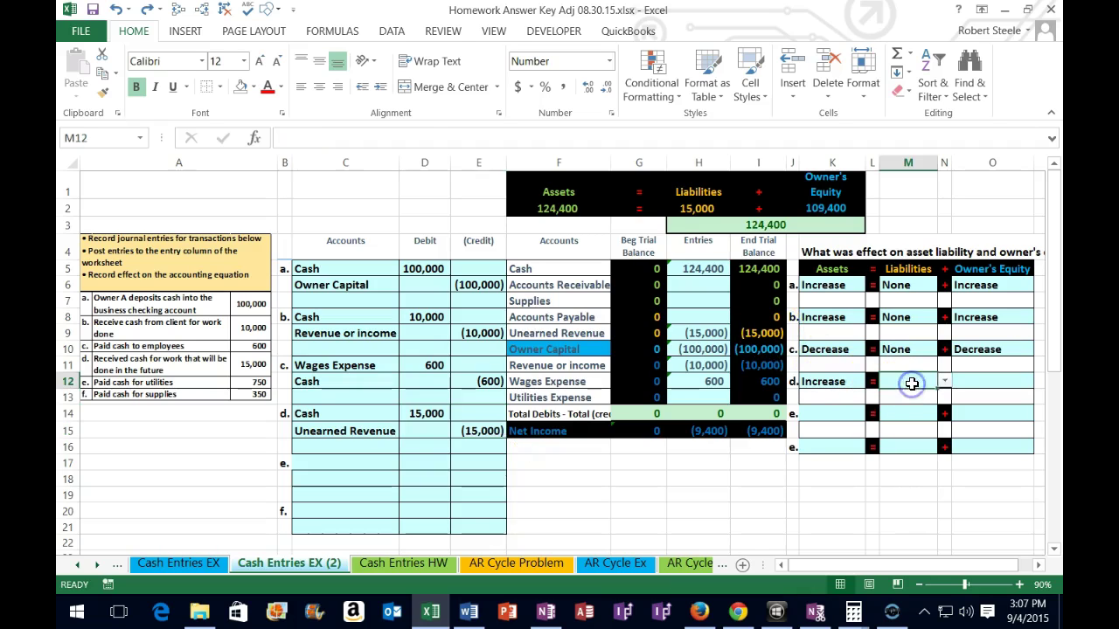
pyautogui.click(945, 383)
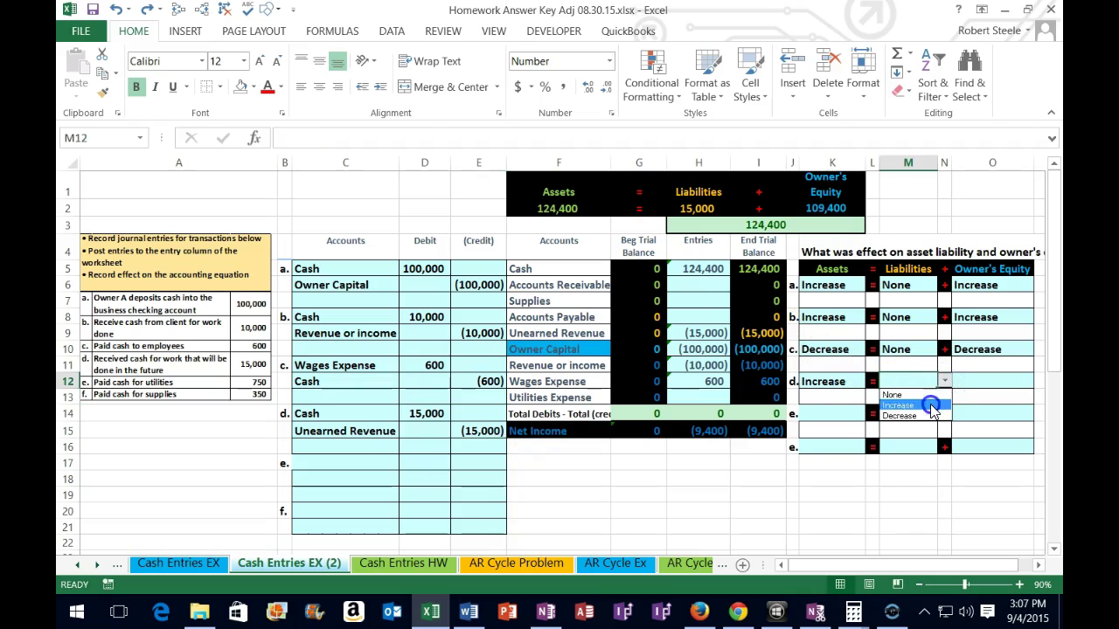
pyautogui.click(922, 400)
pyautogui.click(992, 382)
pyautogui.click(1040, 382)
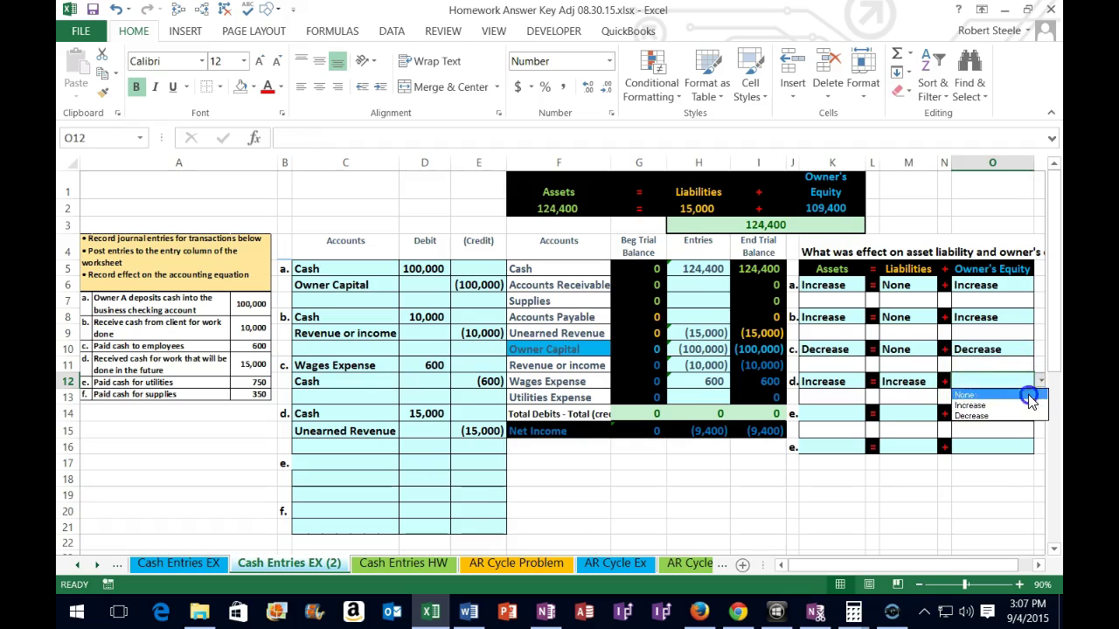
pyautogui.click(968, 395)
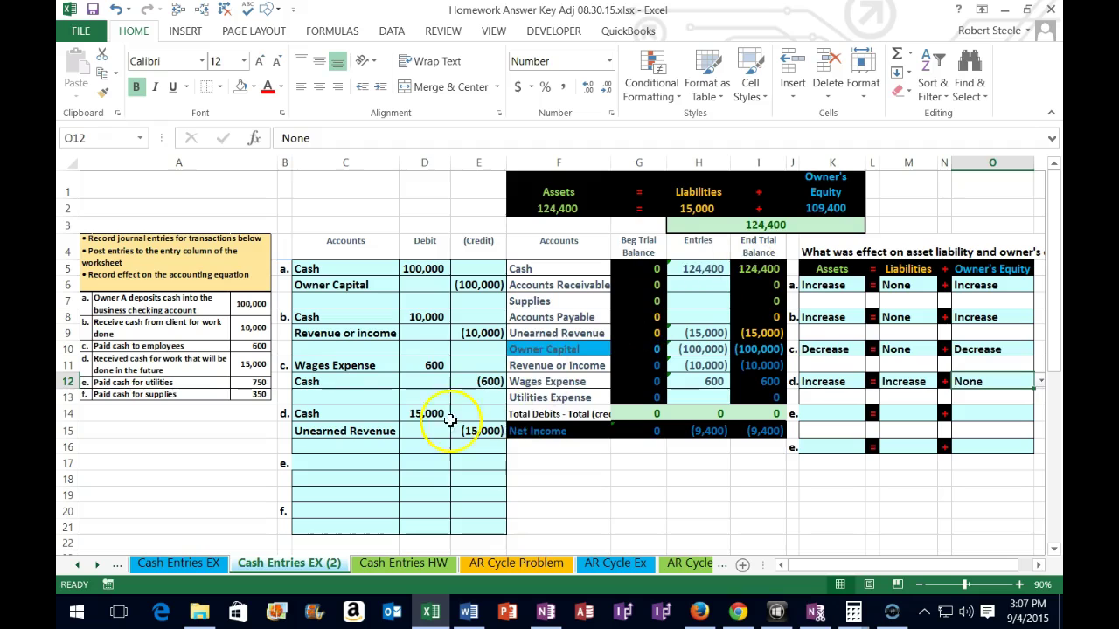
# Verify entry d's recorded effects by clearing its debit and credit amounts once more and restoring them
pyautogui.moveTo(425, 413); pyautogui.dragTo(478, 431)
pyautogui.press('Delete')
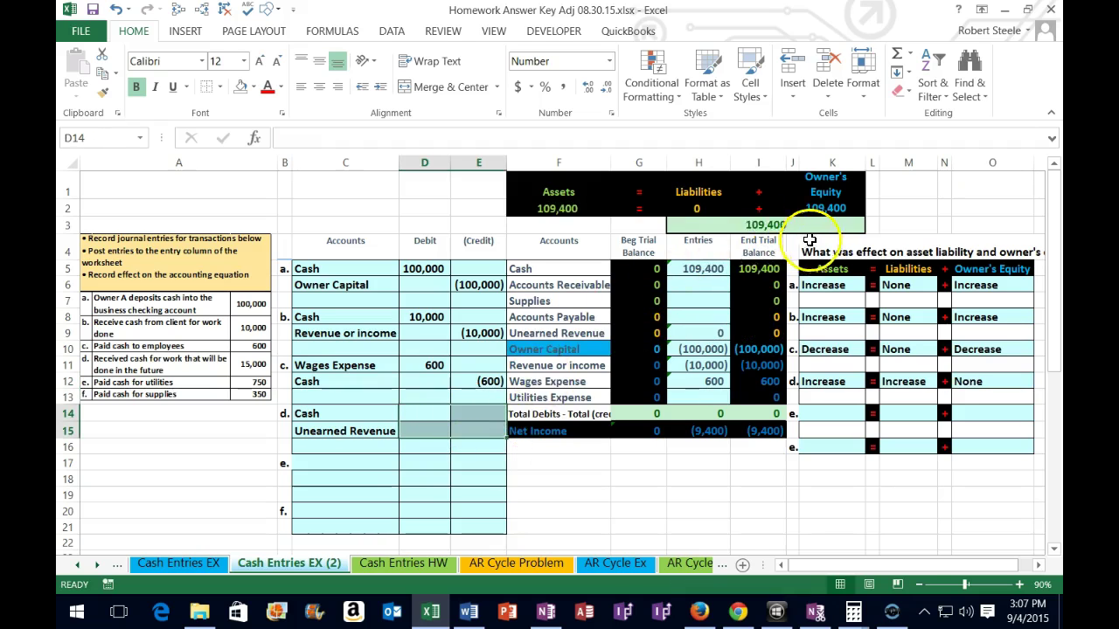
pyautogui.click(116, 10)
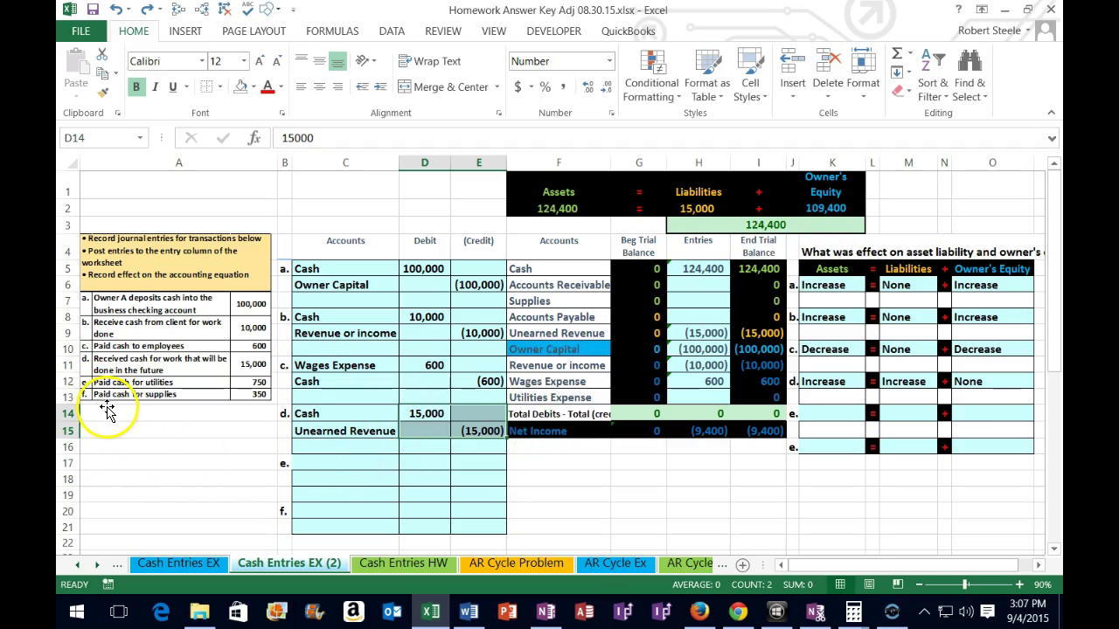
# Copy Cash from the trial balance accounts and paste it as values into C18 as entry e's credited account
pyautogui.click(132, 389)
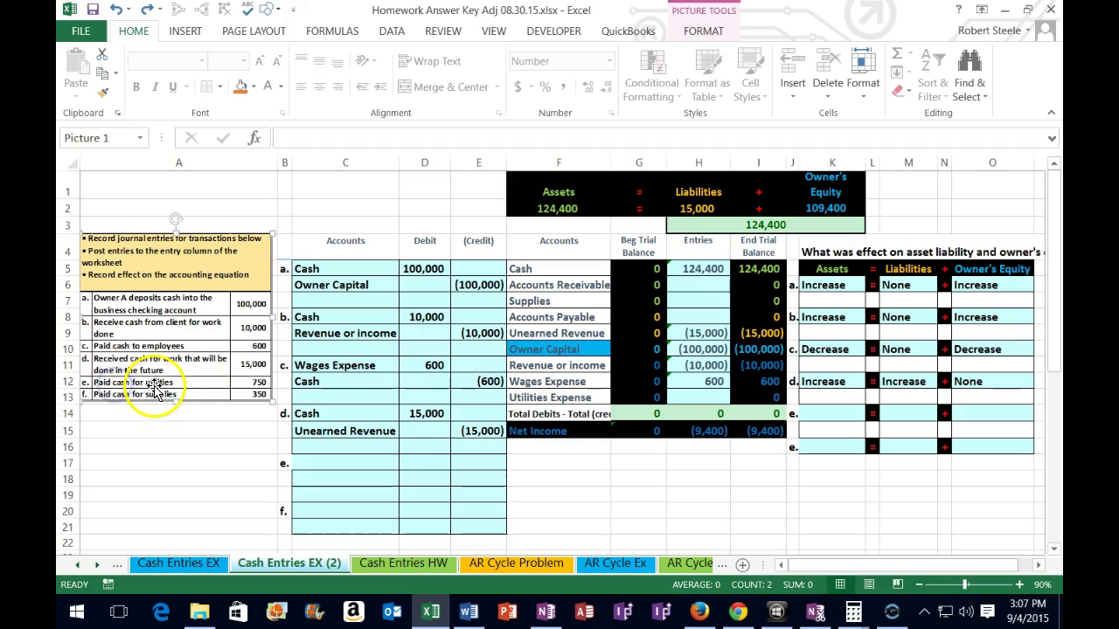
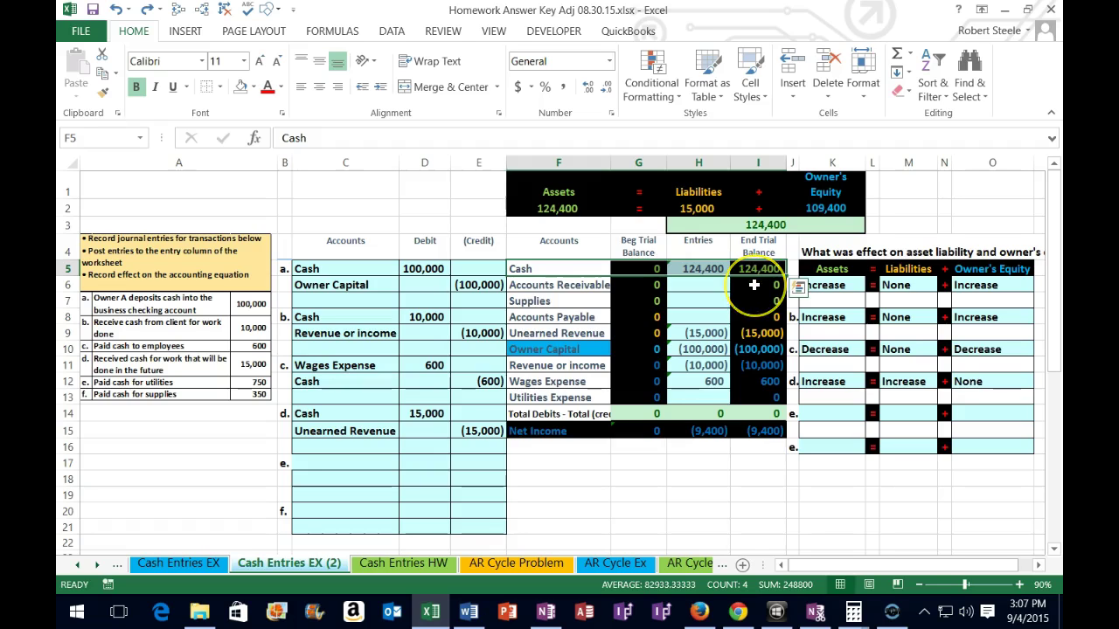
pyautogui.click(543, 264)
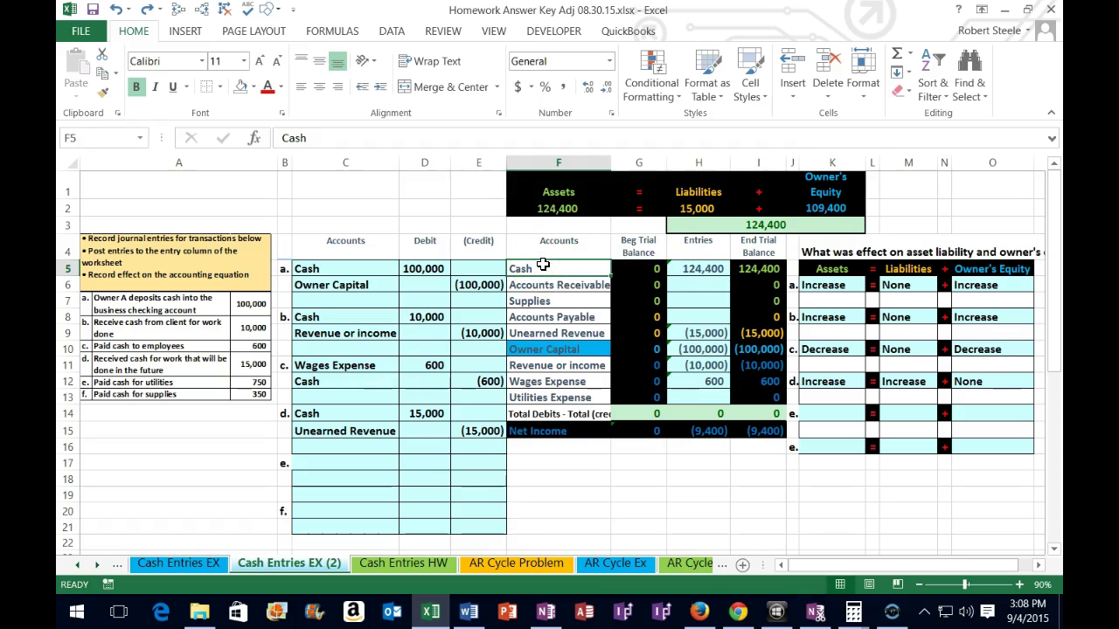
pyautogui.rightClick(542, 265)
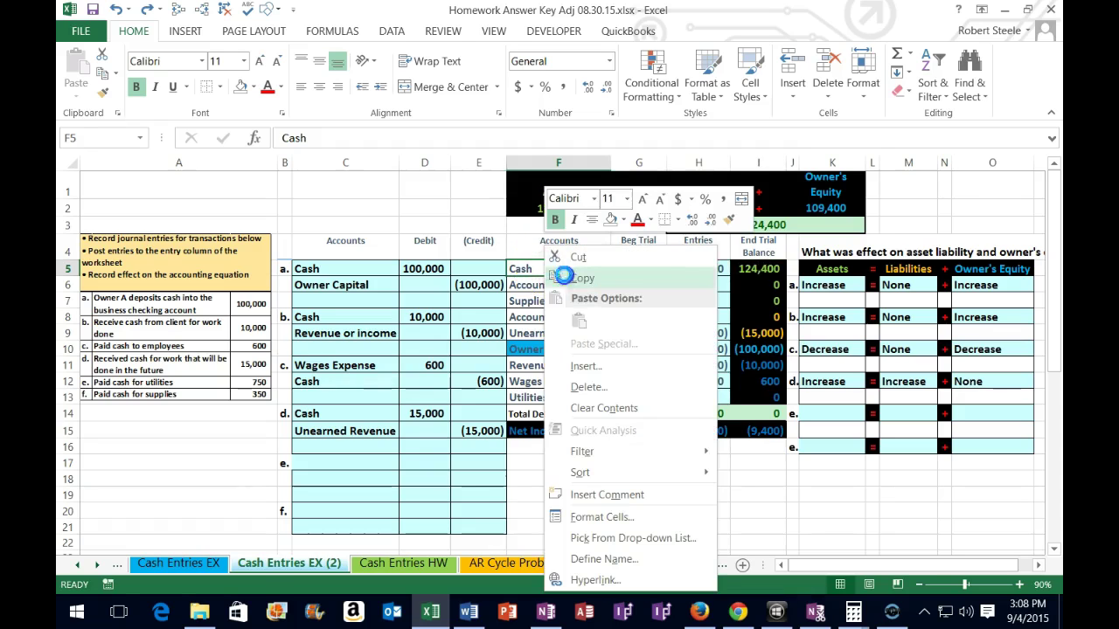
pyautogui.click(570, 263)
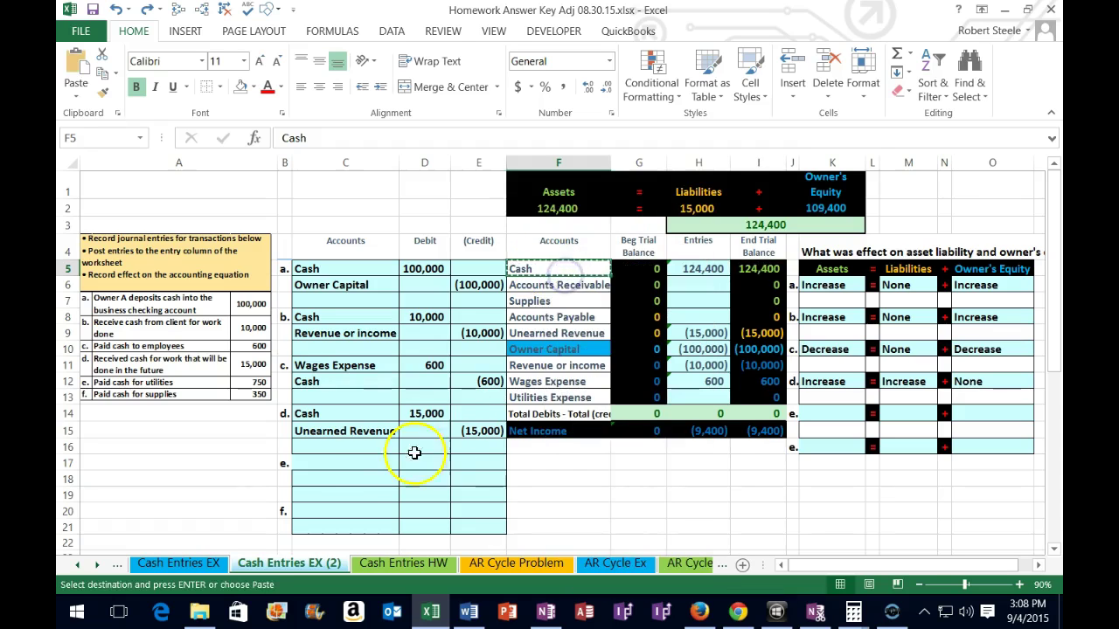
pyautogui.click(313, 478)
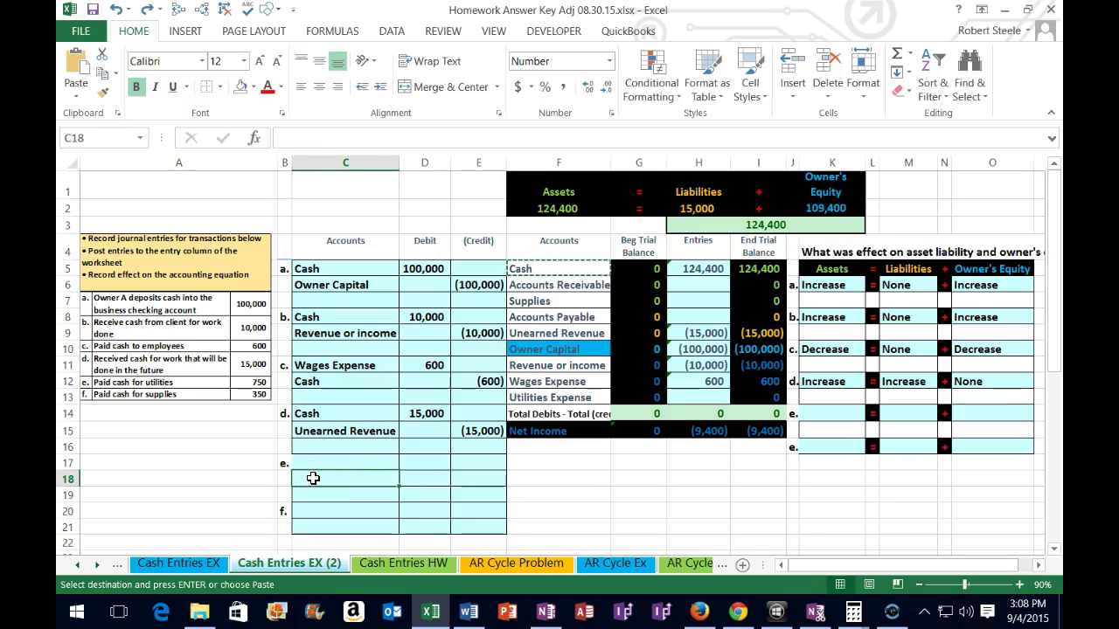
pyautogui.rightClick(313, 477)
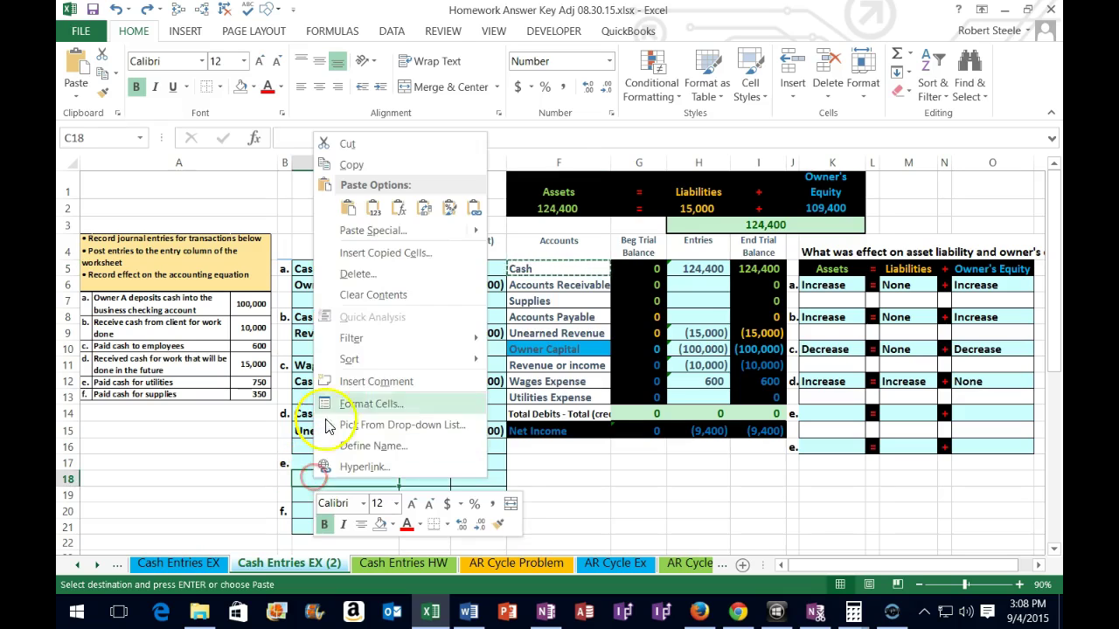
pyautogui.click(369, 204)
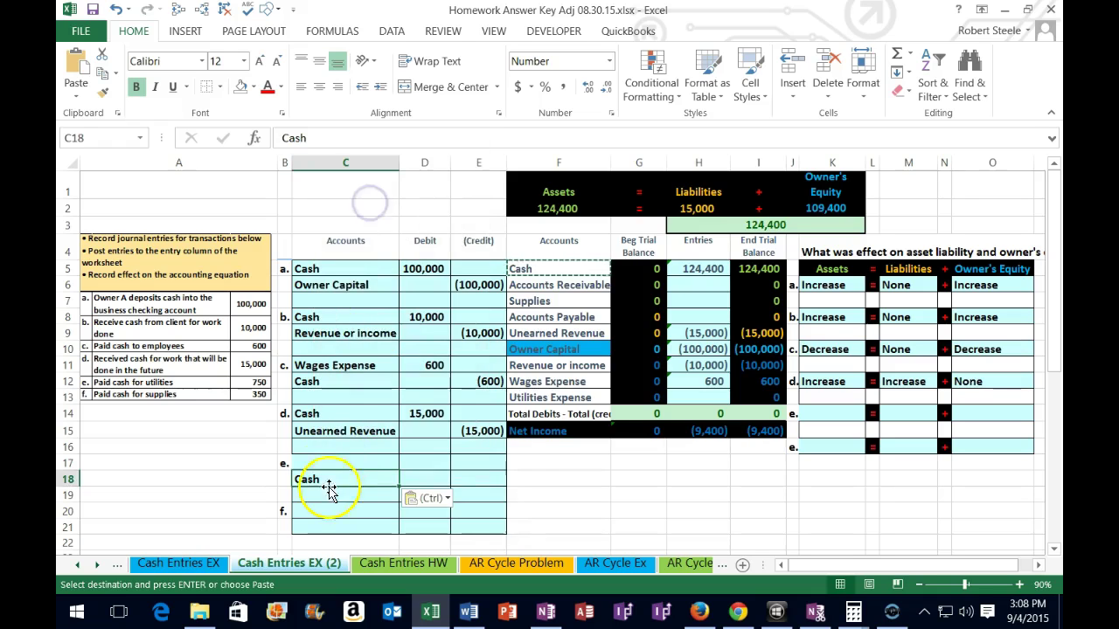
# Enter entry e's amounts, a -750 credit in E18 and a 750 debit in D17
pyautogui.click(496, 478)
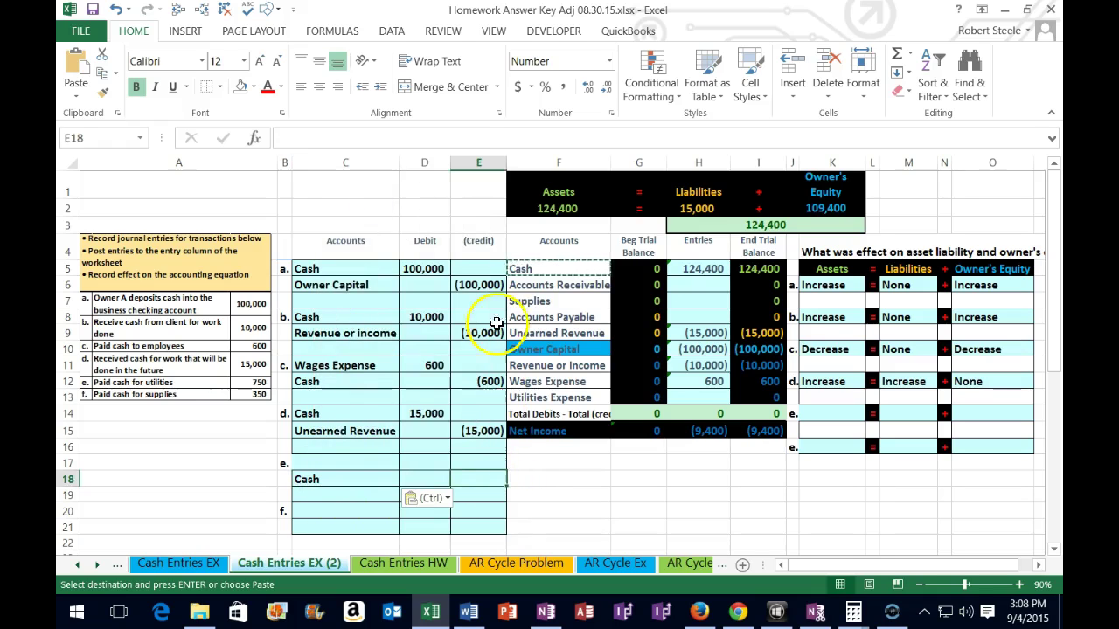
pyautogui.write('-')
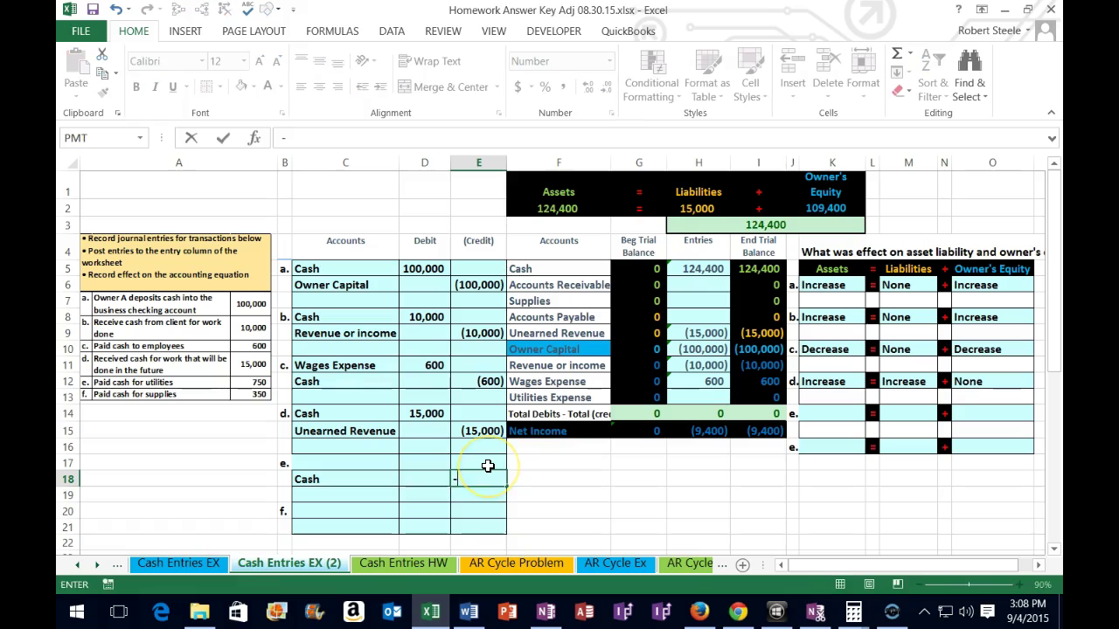
pyautogui.write('750')
pyautogui.press('Return')
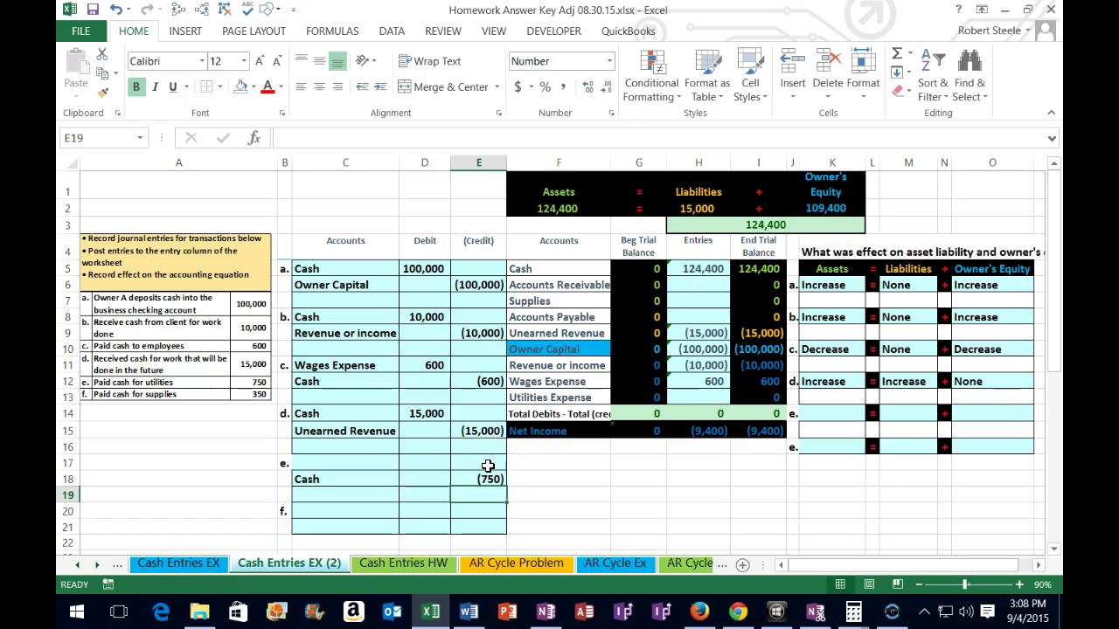
pyautogui.click(475, 479)
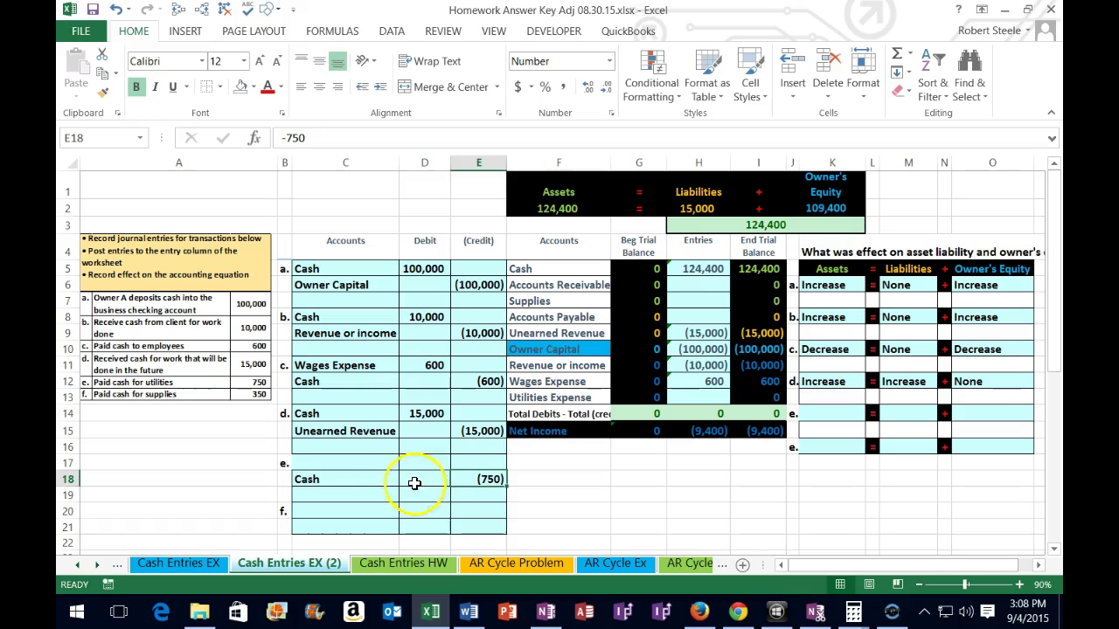
pyautogui.moveTo(365, 480); pyautogui.dragTo(481, 482)
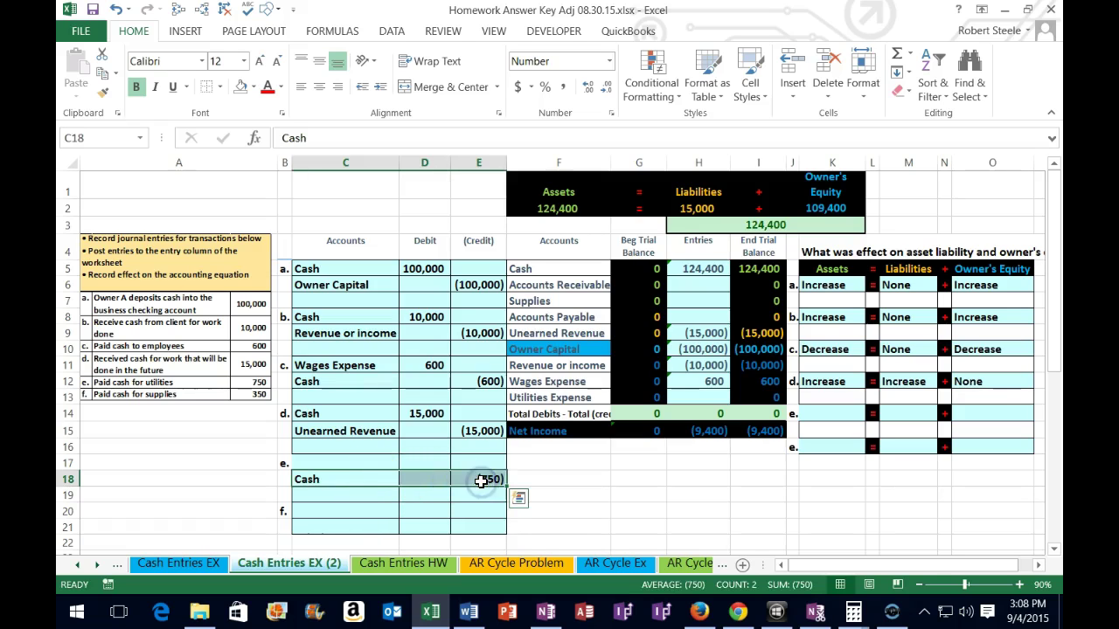
pyautogui.click(425, 461)
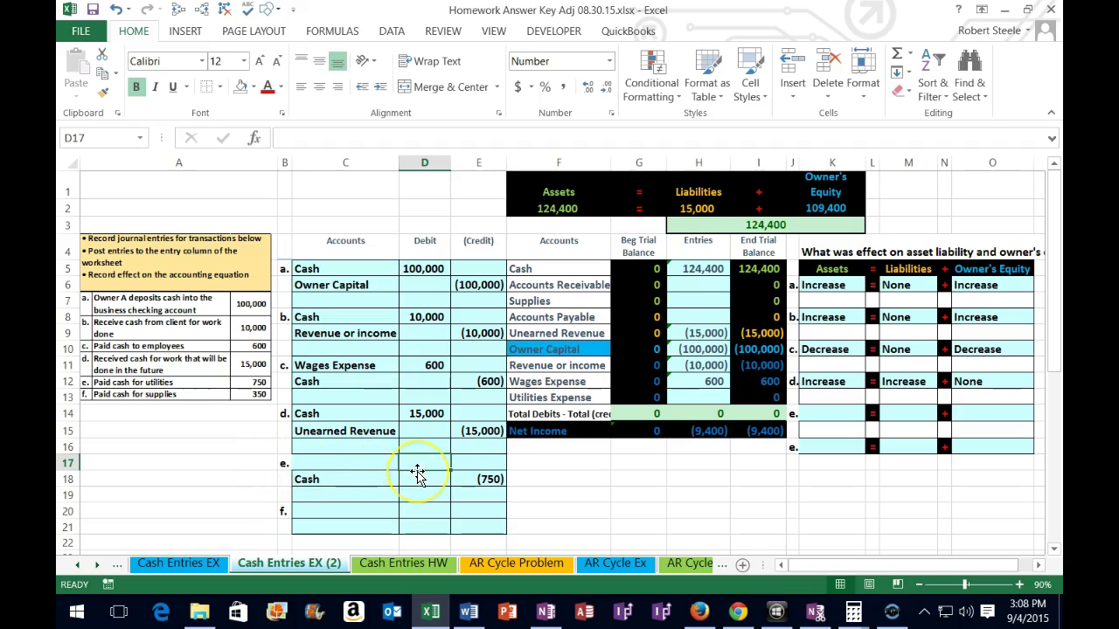
pyautogui.write('750')
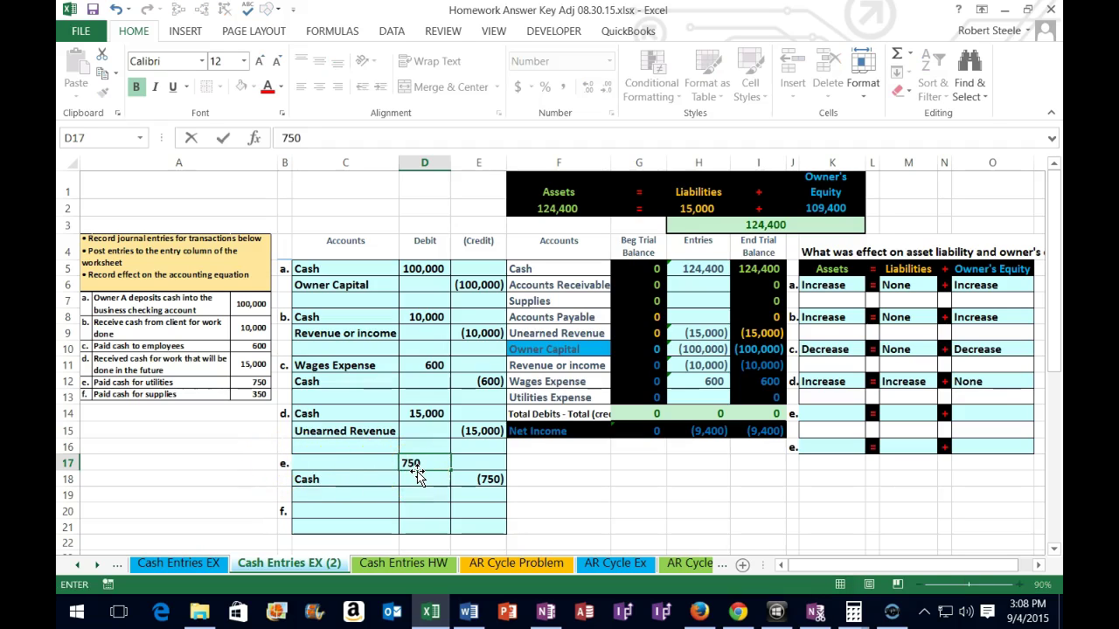
pyautogui.press('Return')
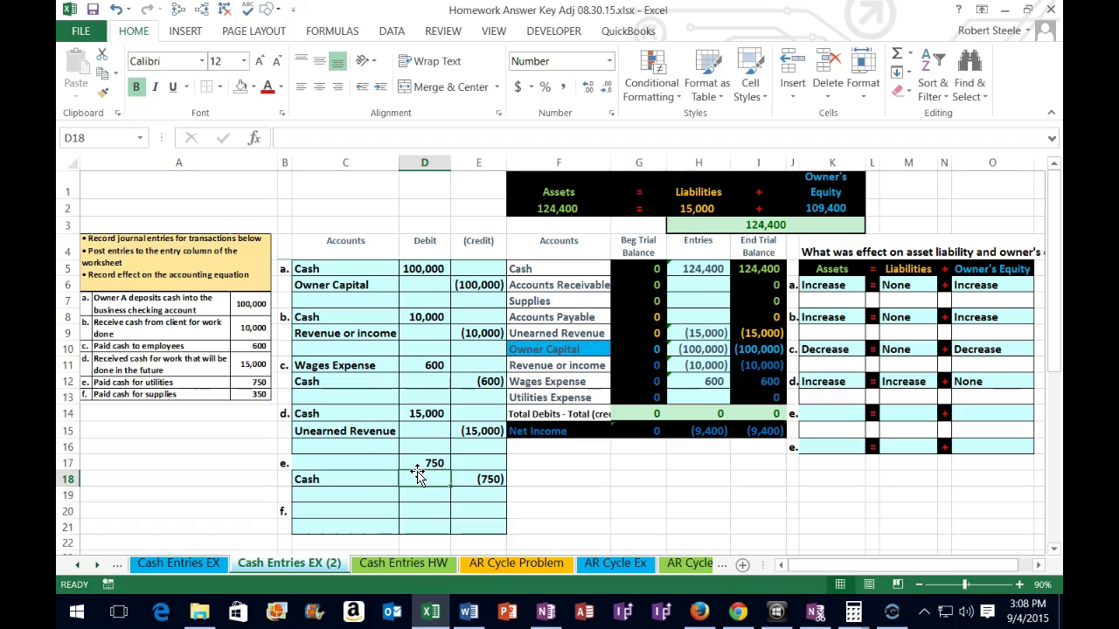
# Copy Utilities Expense from the trial balance accounts and paste it as values into C17 as entry e's debited account
pyautogui.click(355, 462)
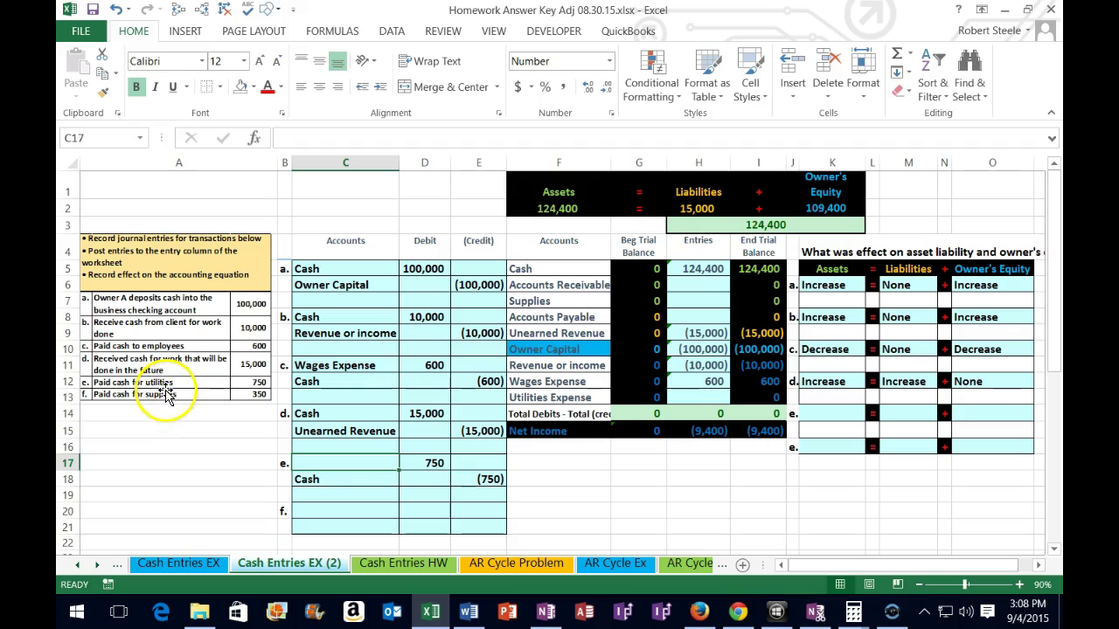
pyautogui.moveTo(520, 270); pyautogui.dragTo(758, 401)
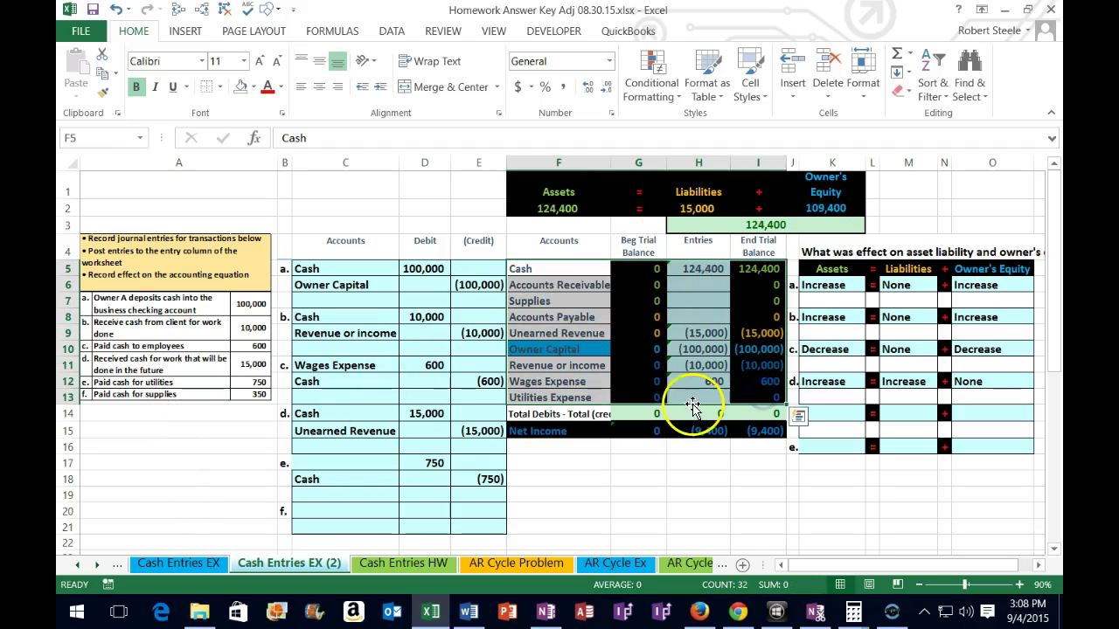
pyautogui.moveTo(551, 399); pyautogui.dragTo(766, 400)
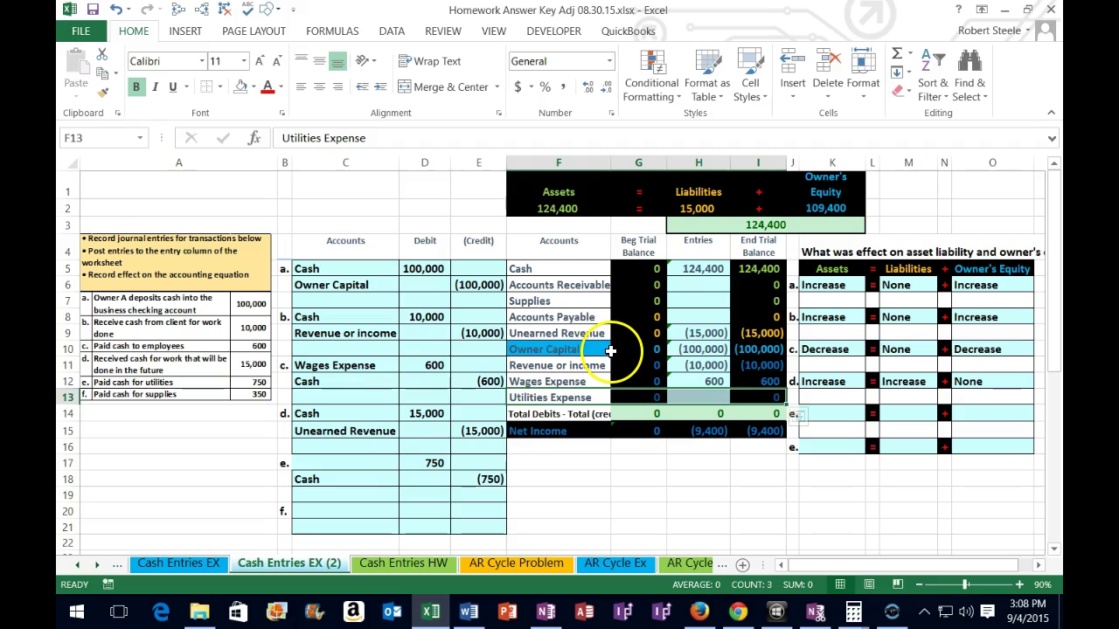
pyautogui.moveTo(568, 382); pyautogui.dragTo(759, 391)
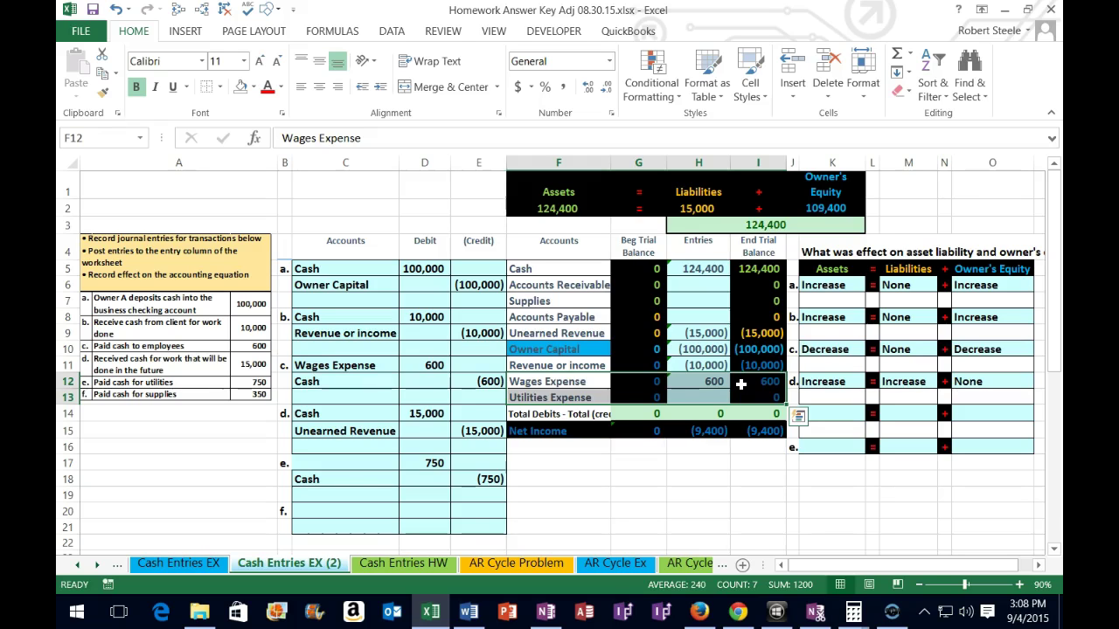
pyautogui.click(583, 397)
pyautogui.rightClick(586, 397)
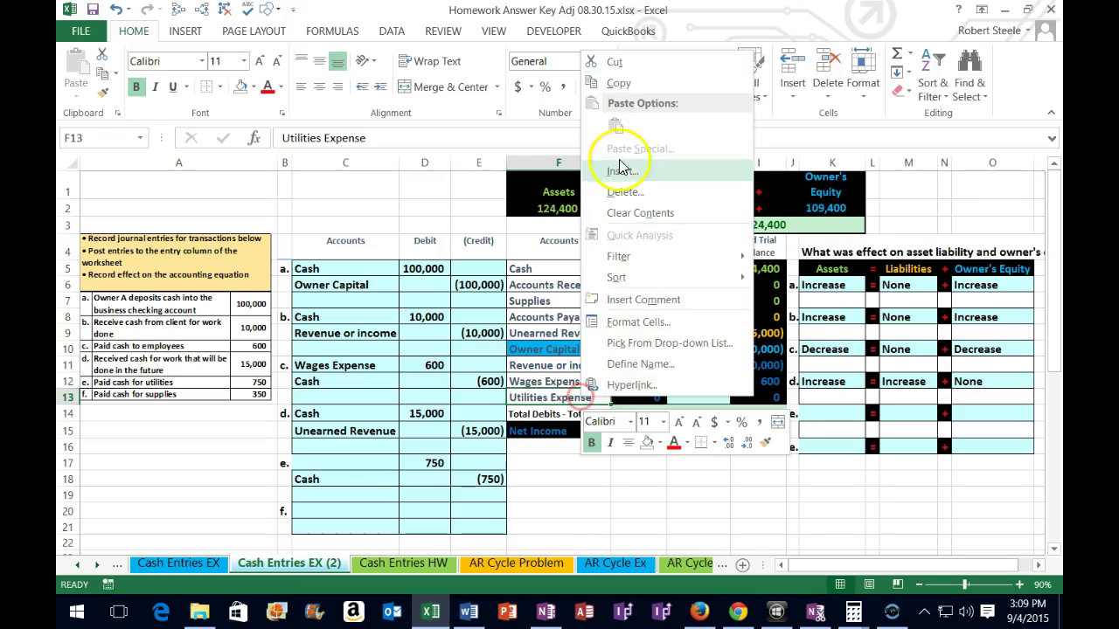
pyautogui.click(618, 83)
pyautogui.click(366, 463)
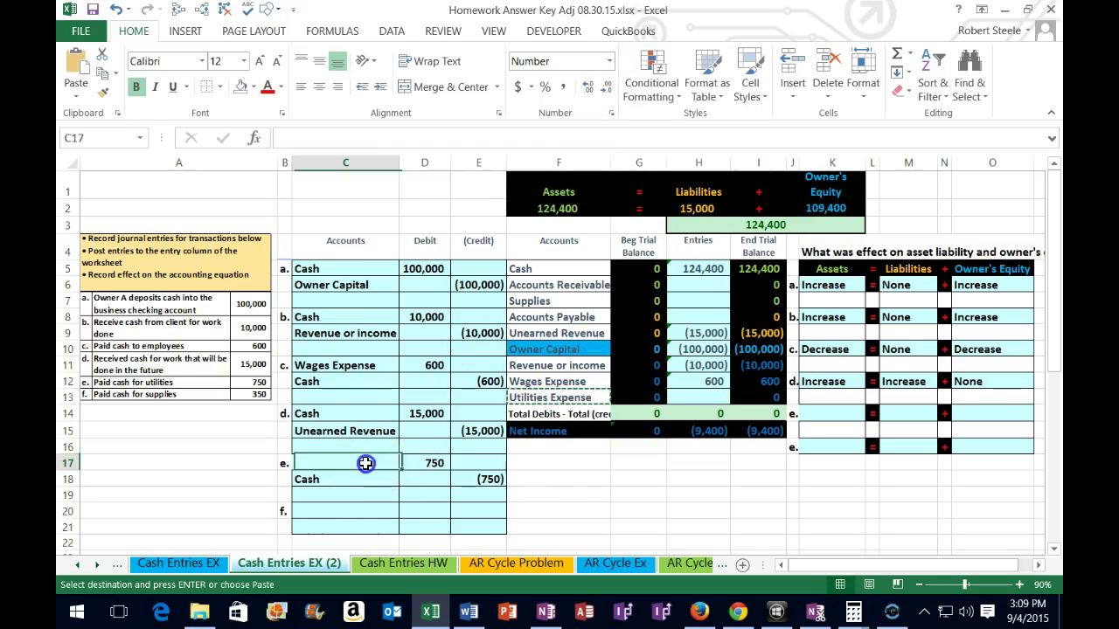
pyautogui.rightClick(365, 463)
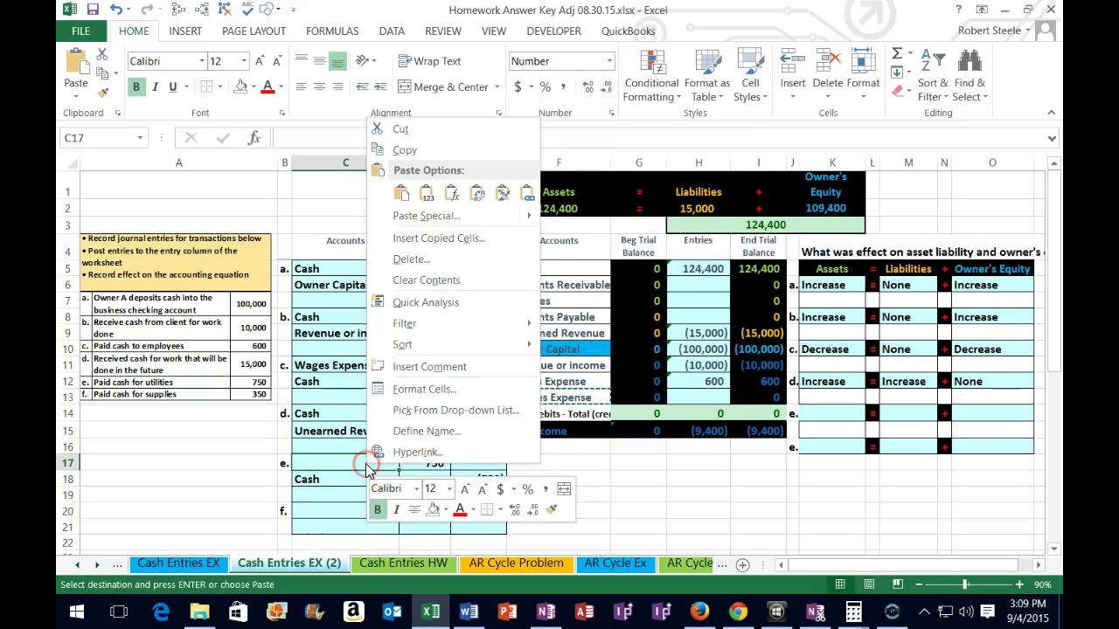
pyautogui.click(426, 194)
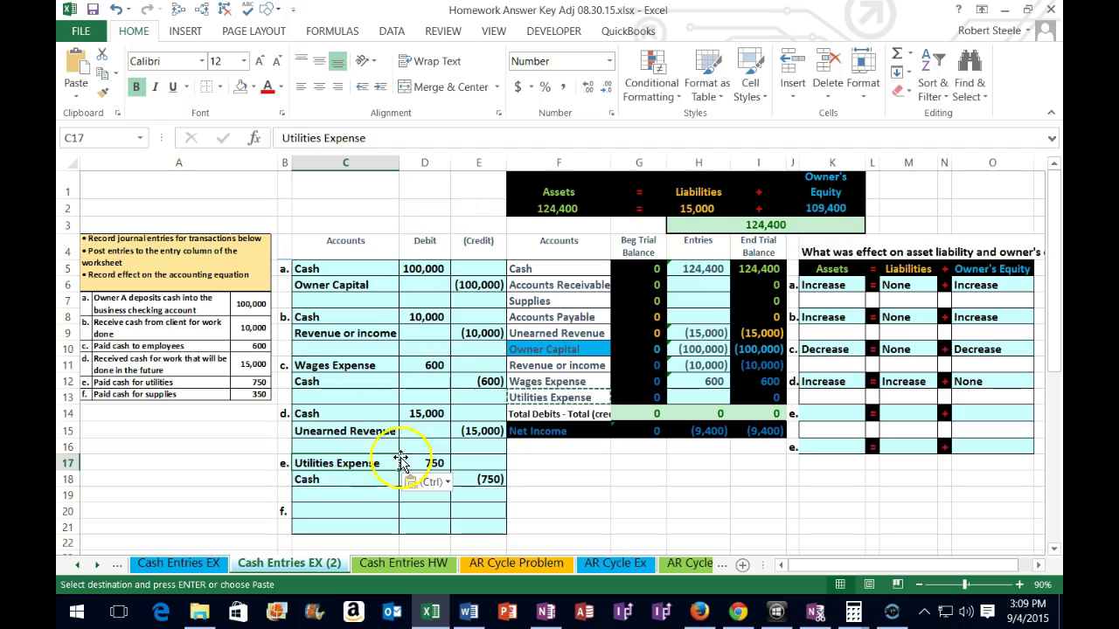
# Post entry e's debit to Utilities Expense in the Entries column by entering =D17 in H13
pyautogui.click(688, 394)
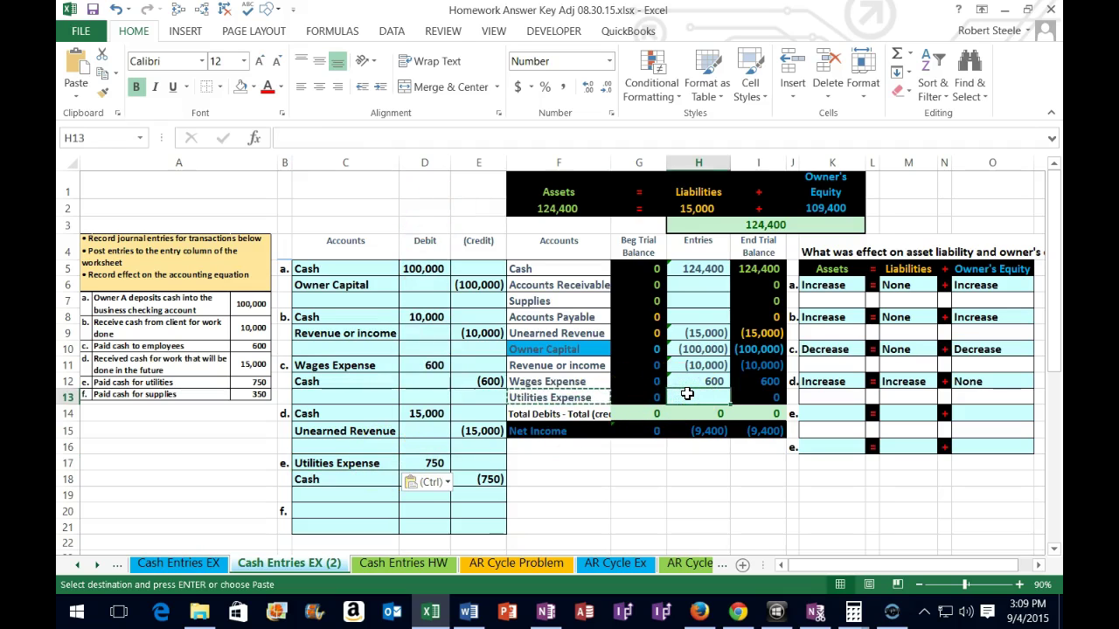
pyautogui.write('=')
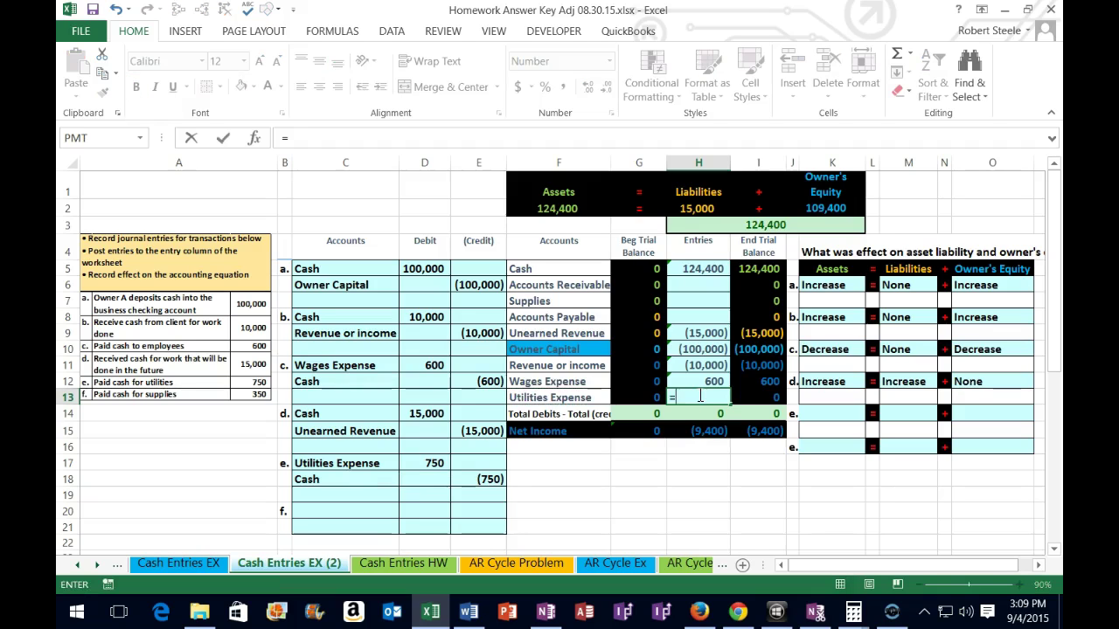
pyautogui.click(425, 463)
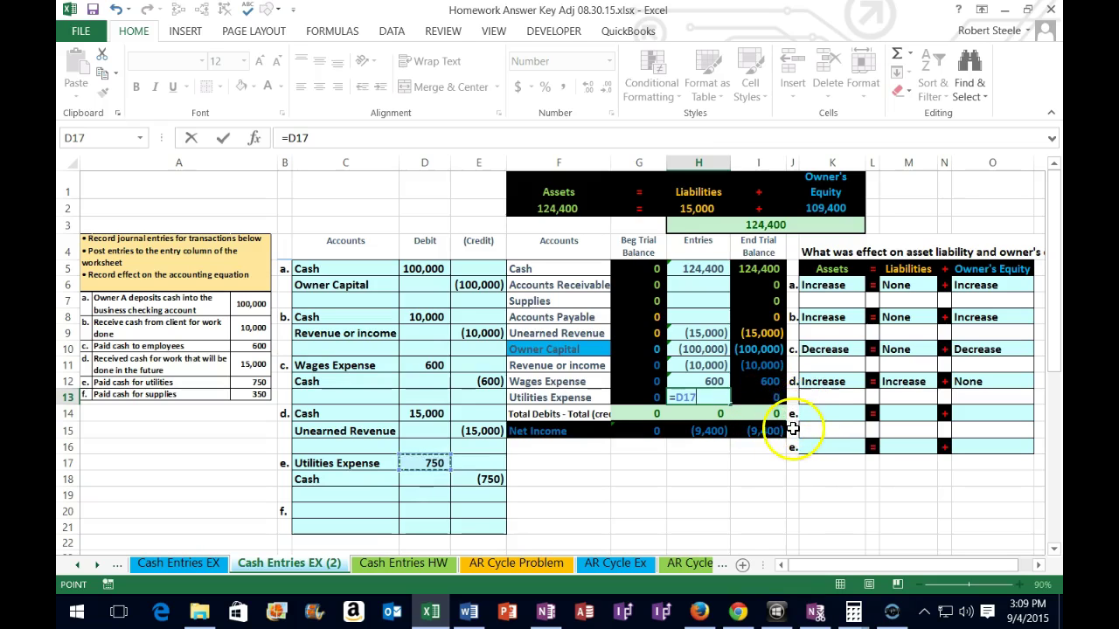
pyautogui.press('Return')
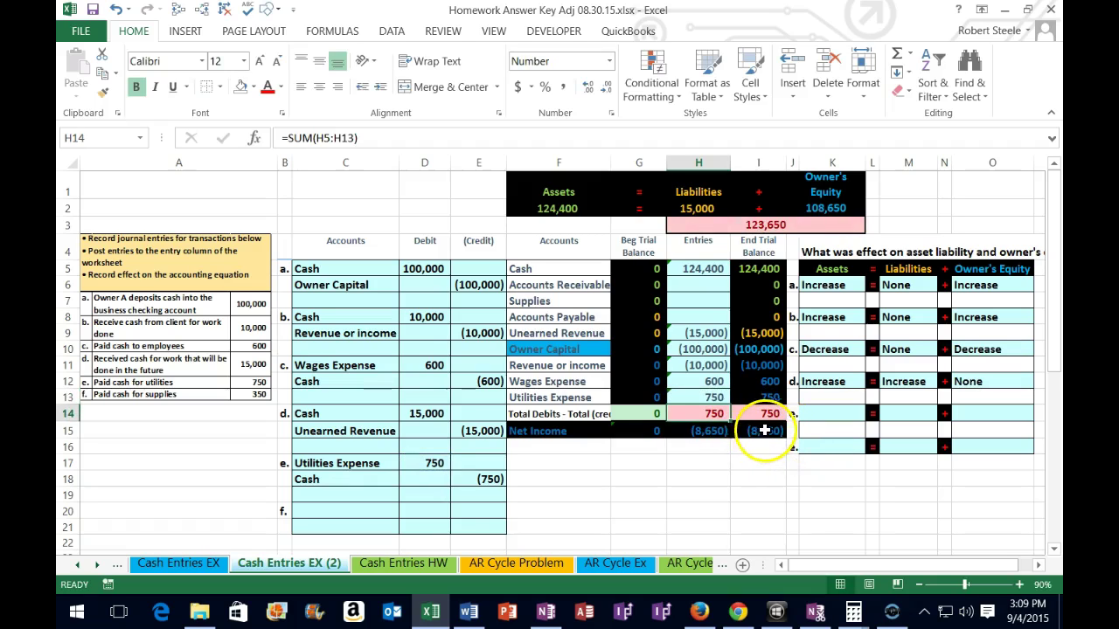
# Examine the revenue and expense balances, the H14 total formula and the posted entries in H5:H13 against entry e's amounts
pyautogui.click(762, 366)
pyautogui.moveTo(765, 372); pyautogui.dragTo(767, 386)
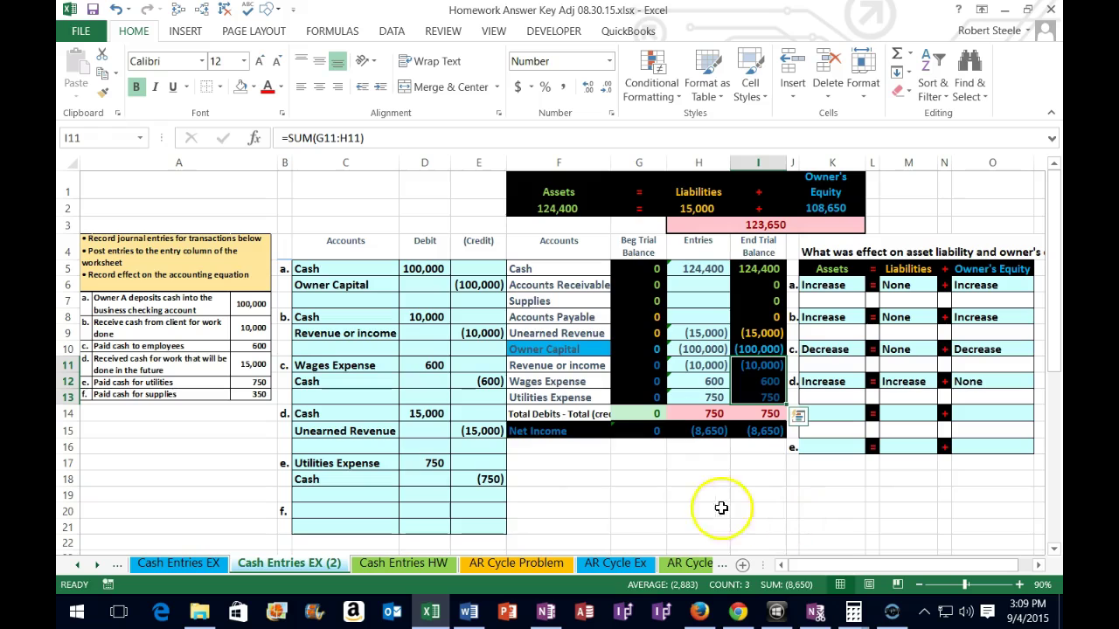
pyautogui.click(699, 412)
pyautogui.doubleClick(709, 412)
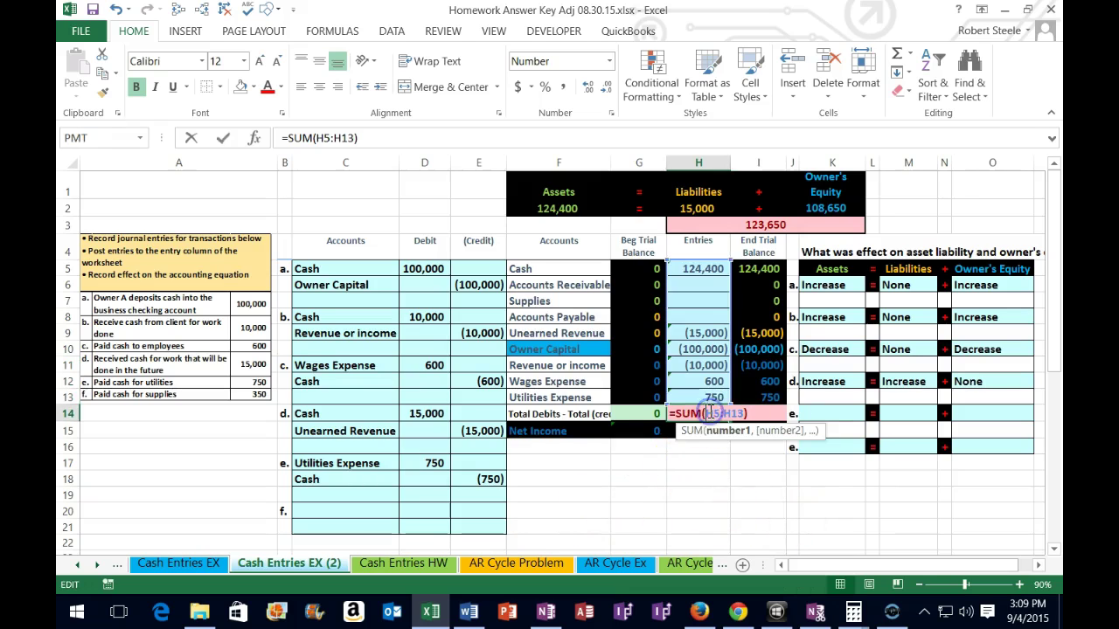
pyautogui.press('Return')
pyautogui.moveTo(692, 270); pyautogui.dragTo(702, 394)
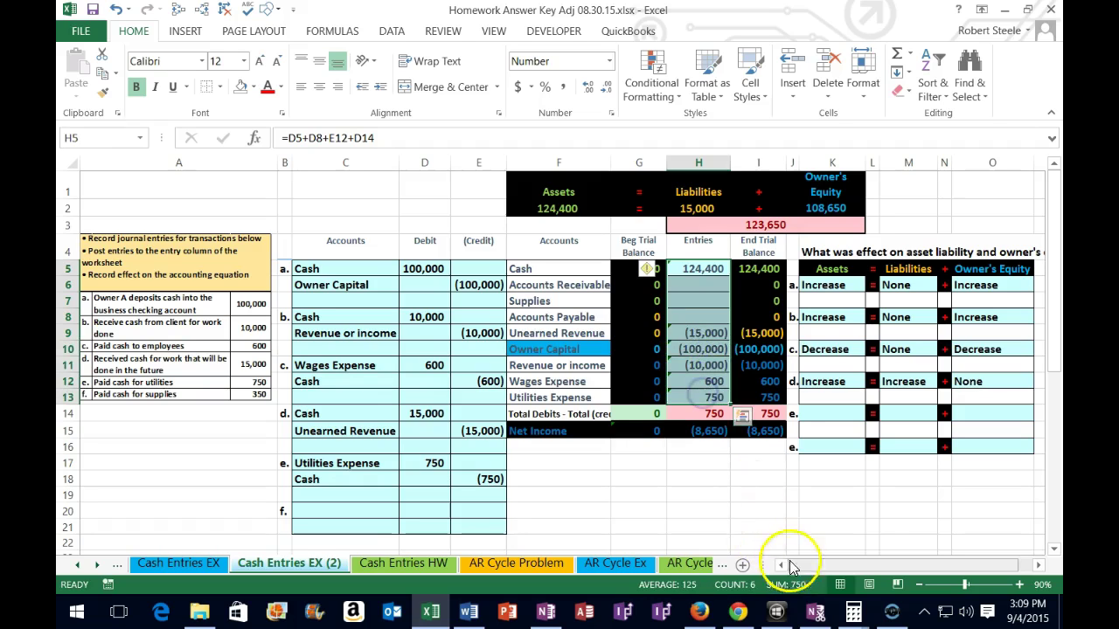
pyautogui.click(435, 463)
pyautogui.click(461, 480)
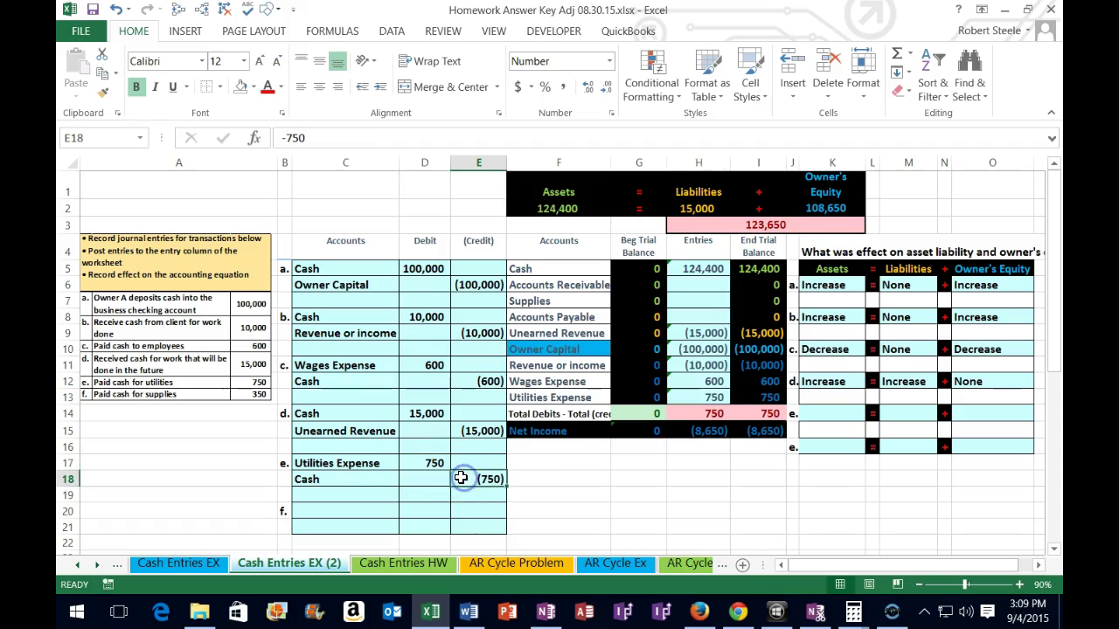
# Post entry e's credit to Cash by adding E18 to the H5 formula, making it =D5+D8+E12+D14+E18
pyautogui.click(686, 269)
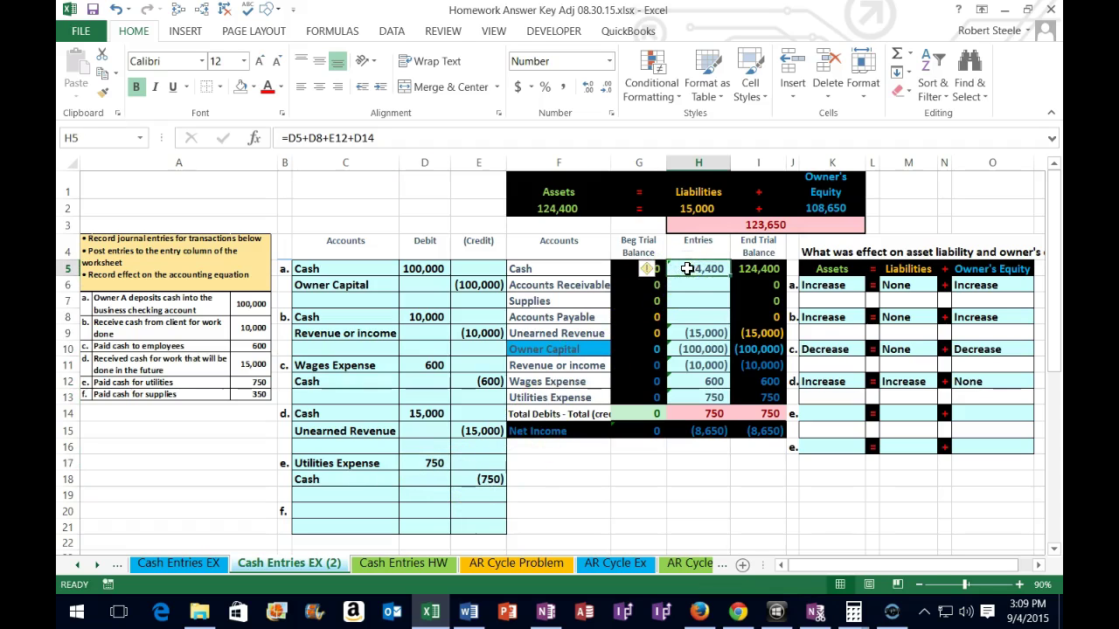
pyautogui.doubleClick(712, 268)
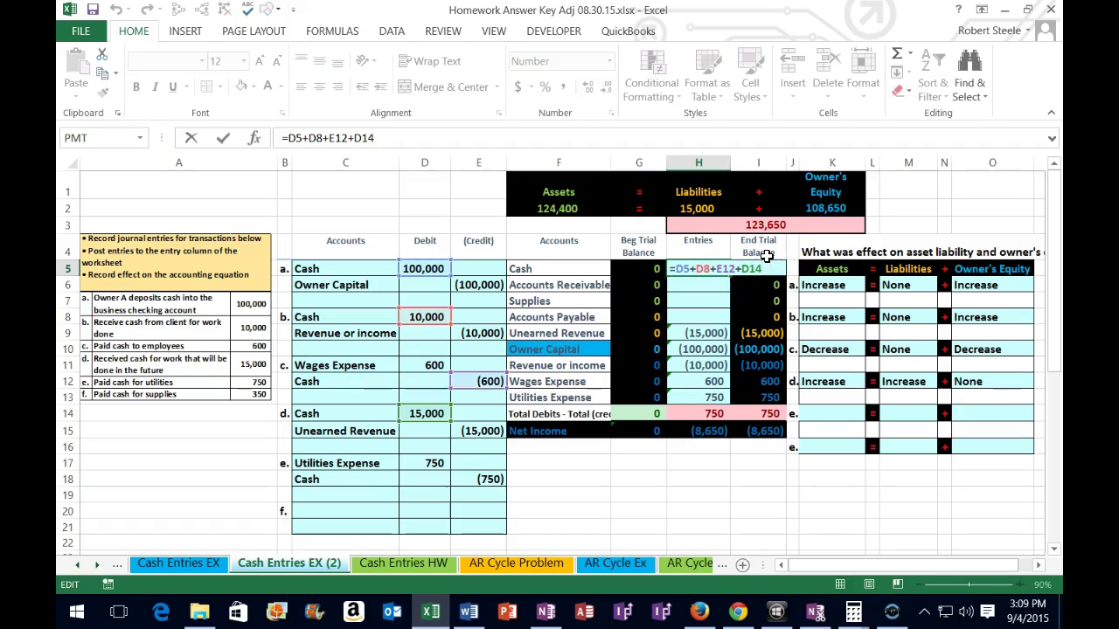
pyautogui.write('+')
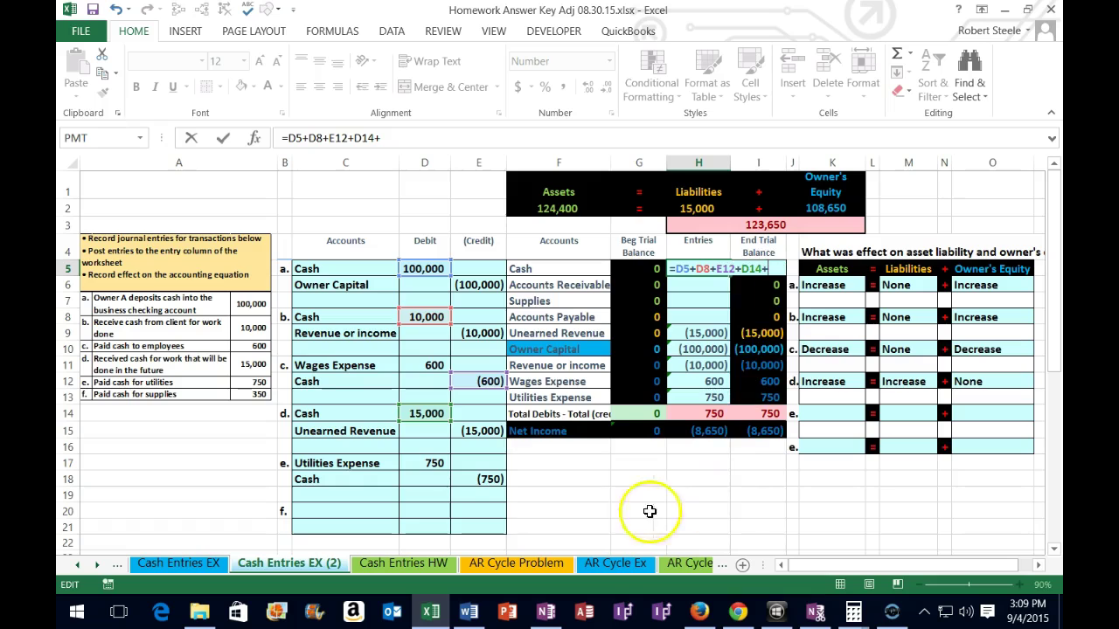
pyautogui.click(483, 479)
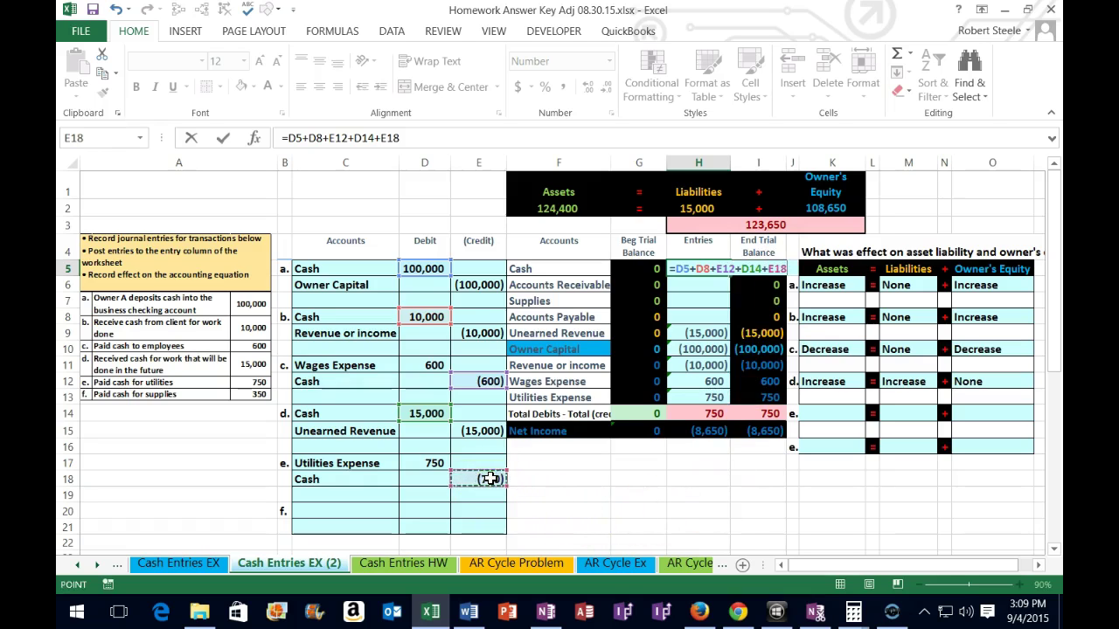
pyautogui.press('Return')
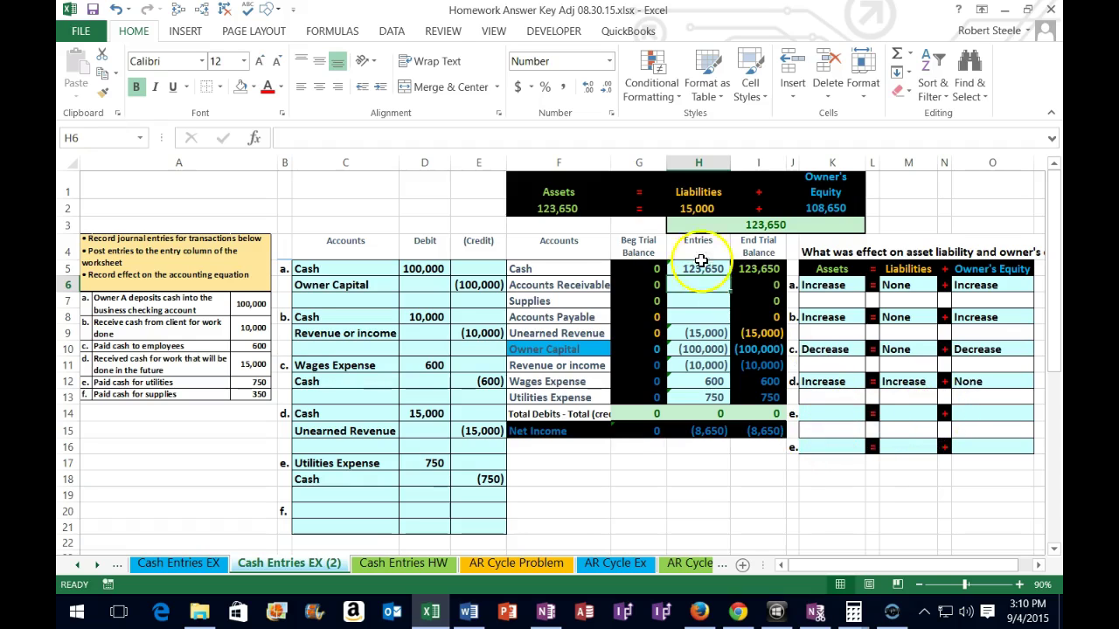
# Clear entry e's debit and credit amounts temporarily to compare the balances, and restore them
pyautogui.moveTo(433, 463); pyautogui.dragTo(499, 481)
pyautogui.press('Delete')
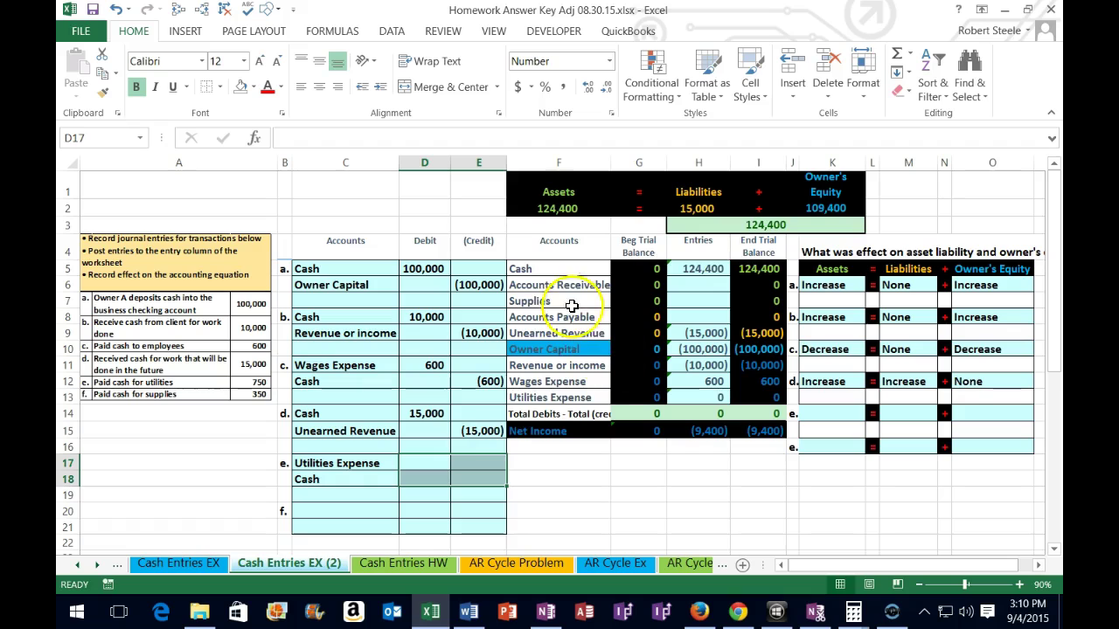
pyautogui.click(117, 9)
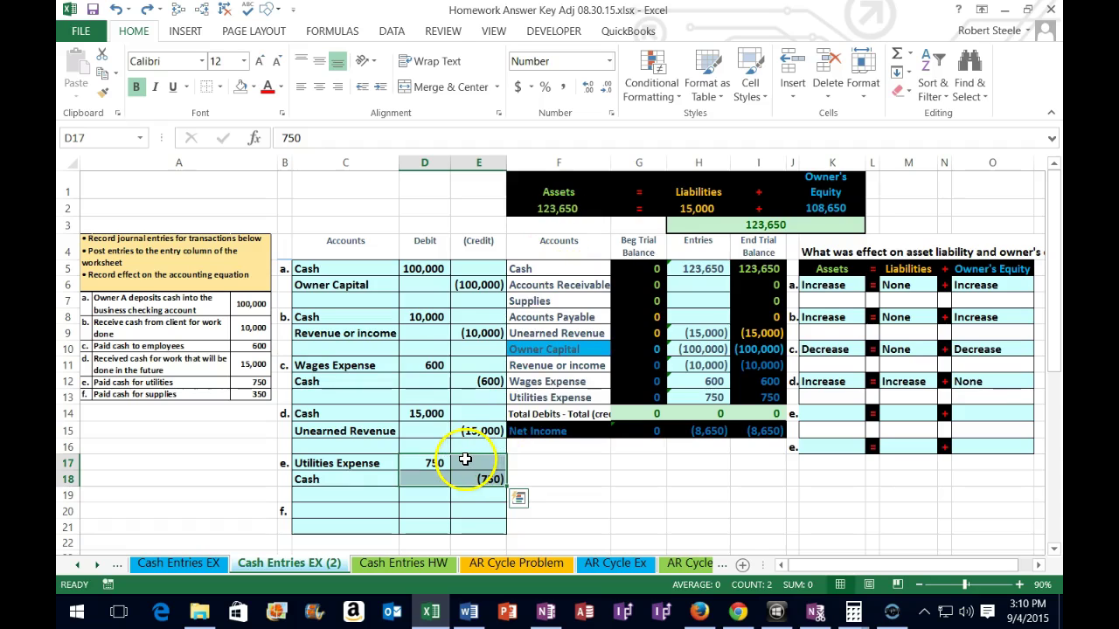
pyautogui.moveTo(361, 480); pyautogui.dragTo(465, 484)
# Record transaction e's effect on assets as Decrease in K14 and on liabilities as None in M14
pyautogui.click(826, 414)
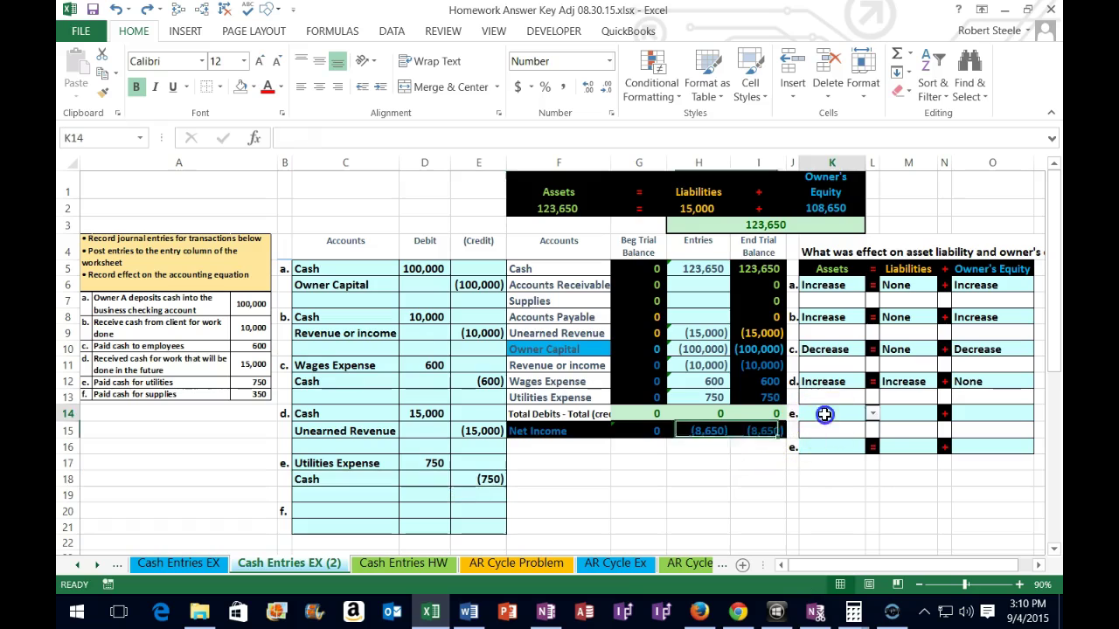
pyautogui.click(874, 416)
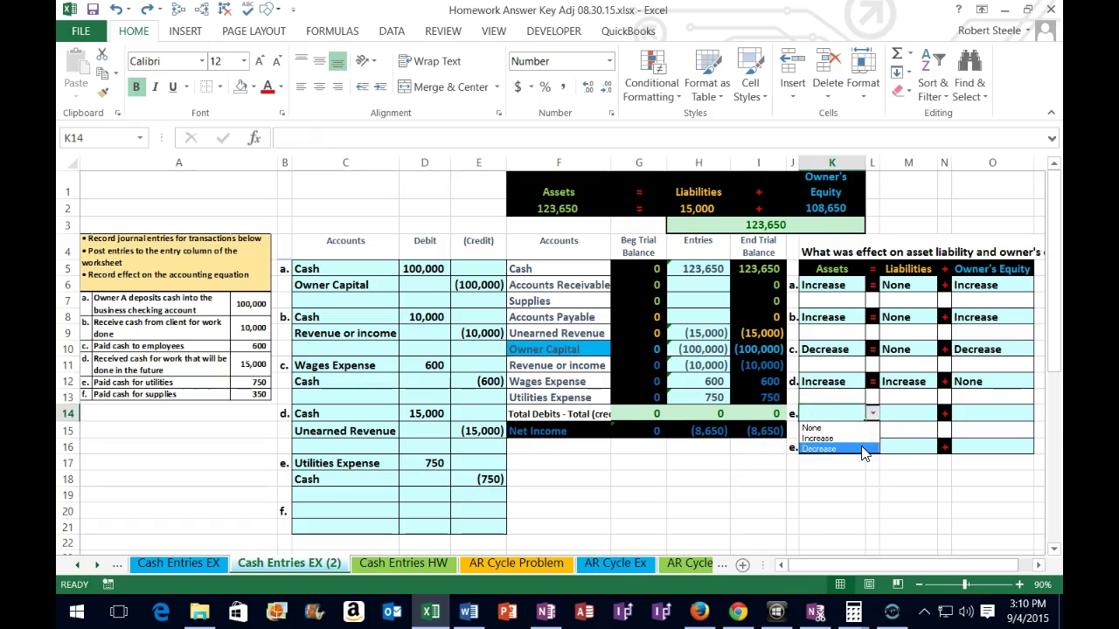
pyautogui.click(856, 449)
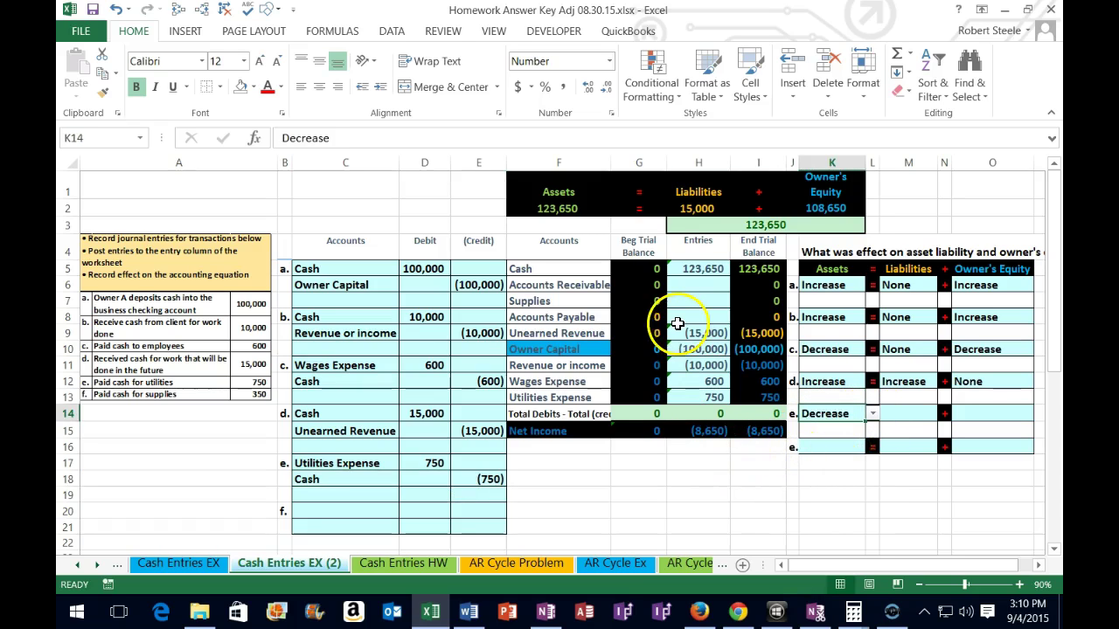
pyautogui.moveTo(435, 463); pyautogui.dragTo(461, 477)
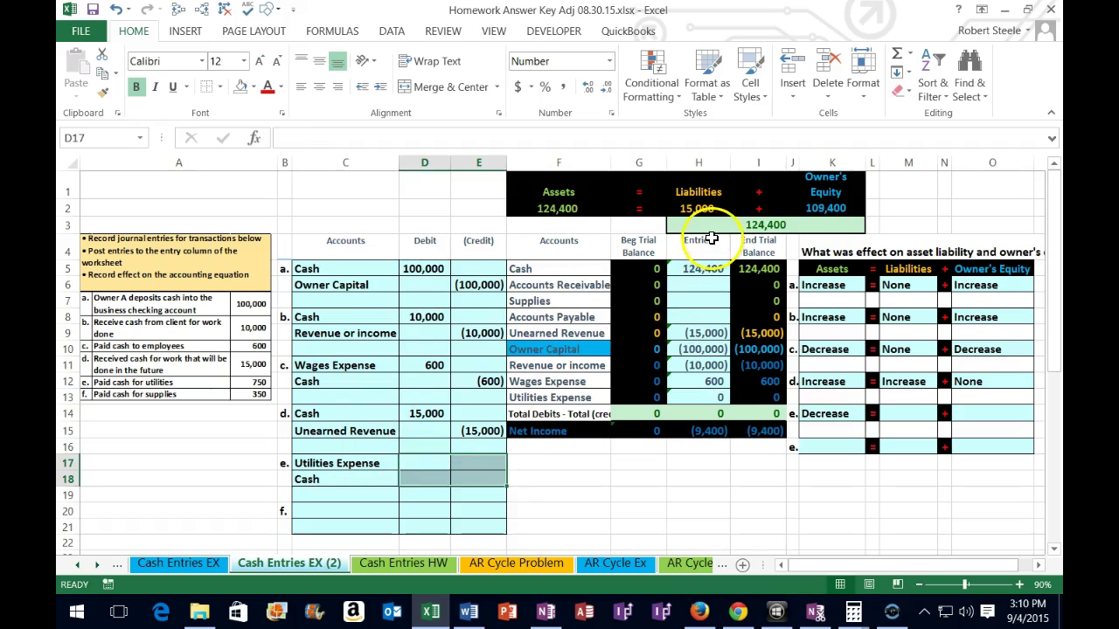
pyautogui.click(117, 16)
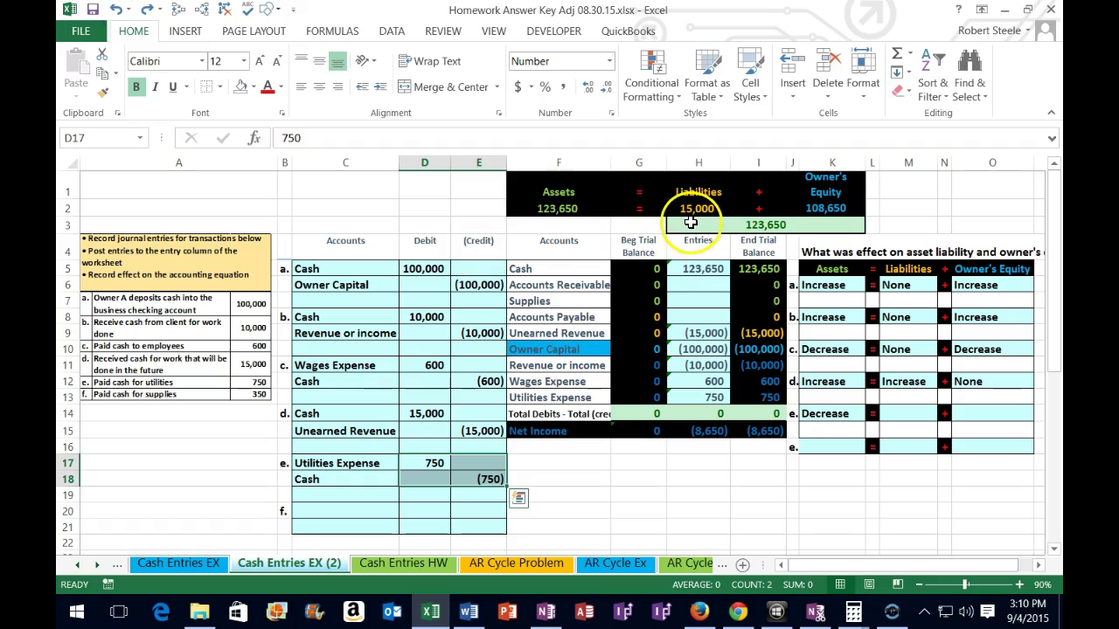
pyautogui.click(911, 410)
pyautogui.click(944, 413)
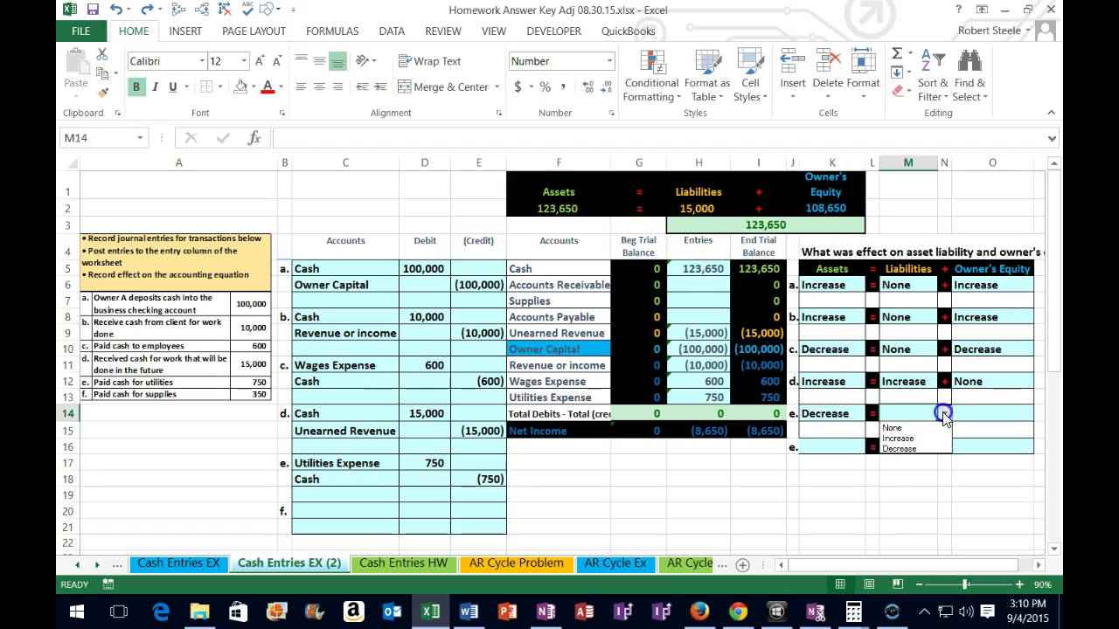
pyautogui.click(894, 428)
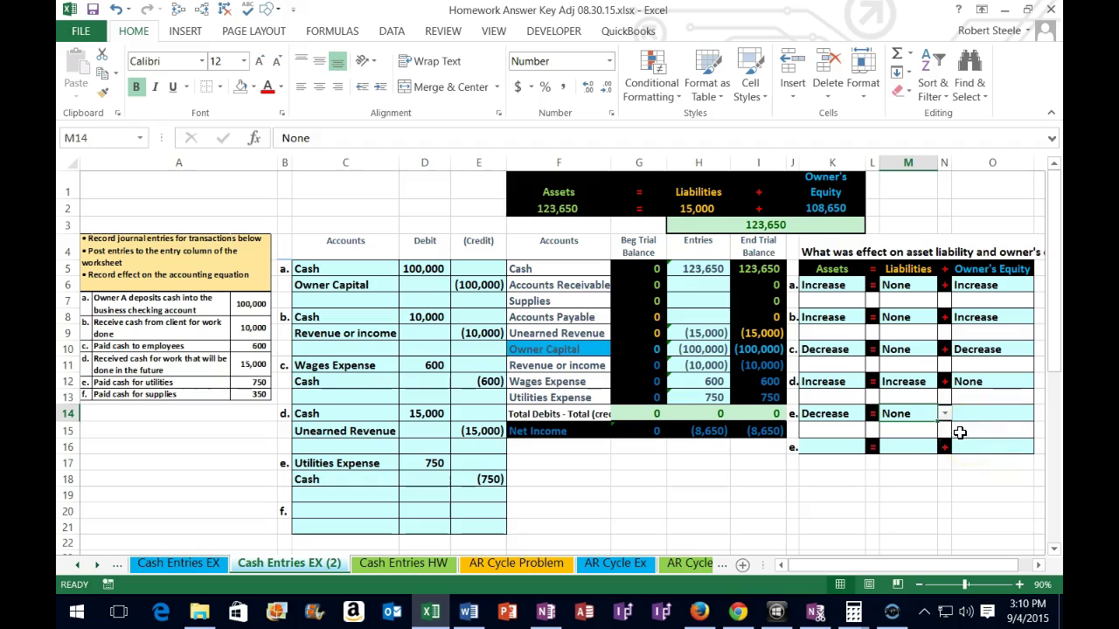
# Check entry e's effect on owner's equity by clearing its amounts again, restoring them and reviewing the equity balances in I10:I13
pyautogui.moveTo(437, 463); pyautogui.dragTo(473, 478)
pyautogui.press('Delete')
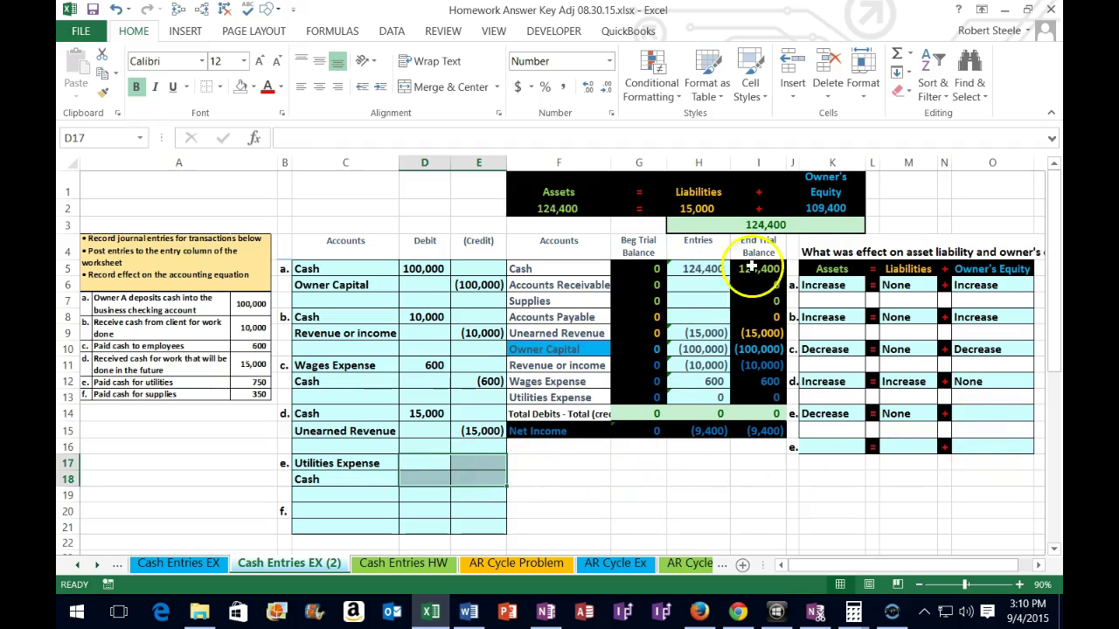
pyautogui.click(116, 9)
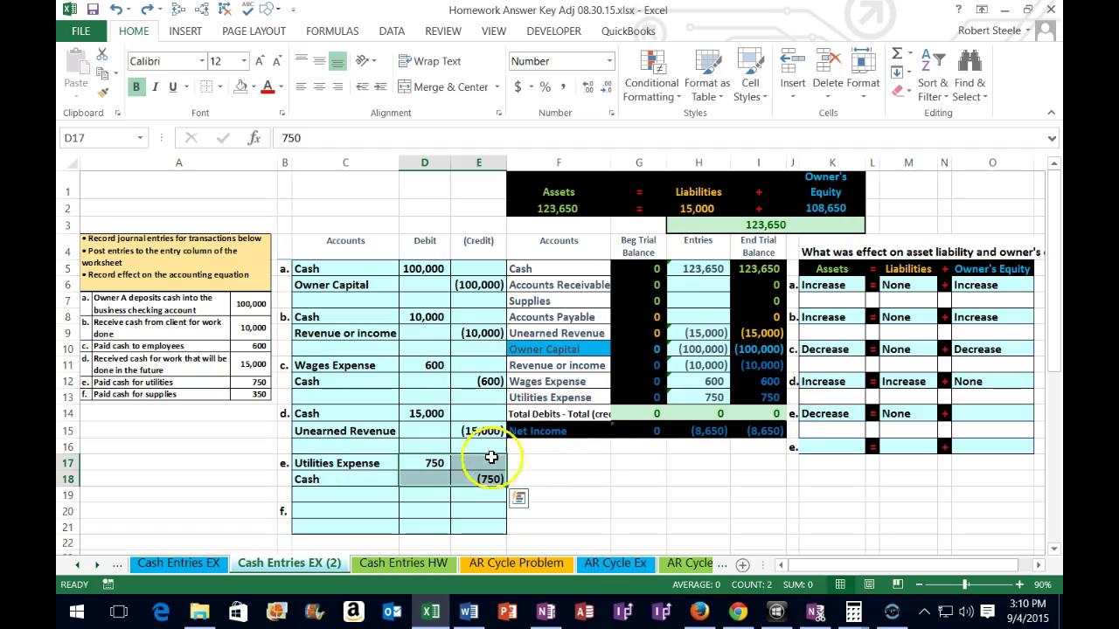
pyautogui.moveTo(371, 464); pyautogui.dragTo(429, 463)
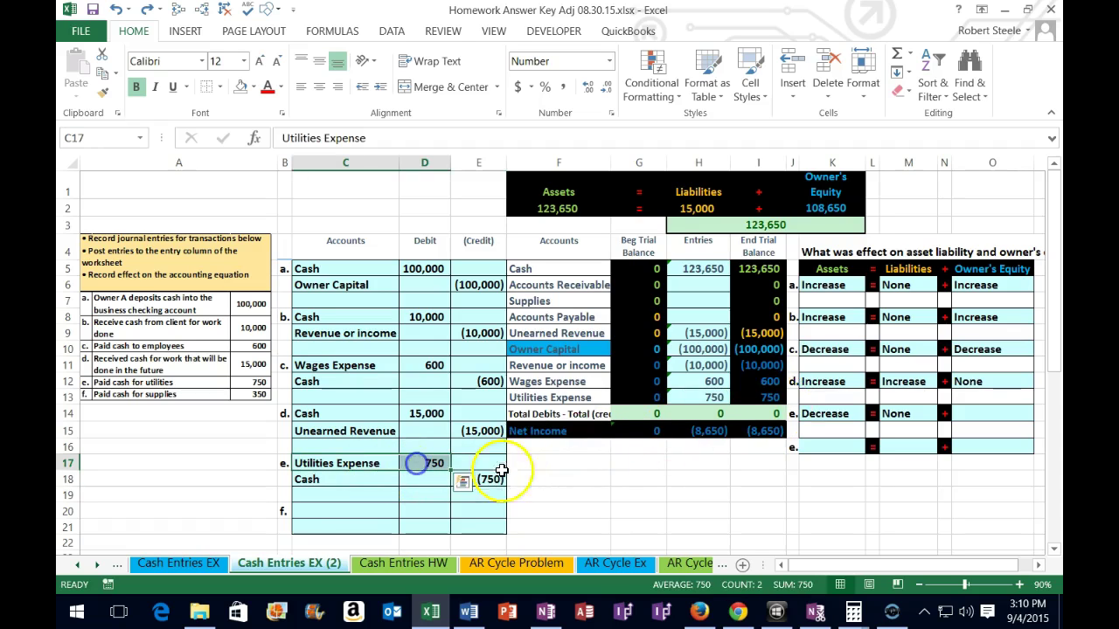
pyautogui.moveTo(758, 352); pyautogui.dragTo(757, 396)
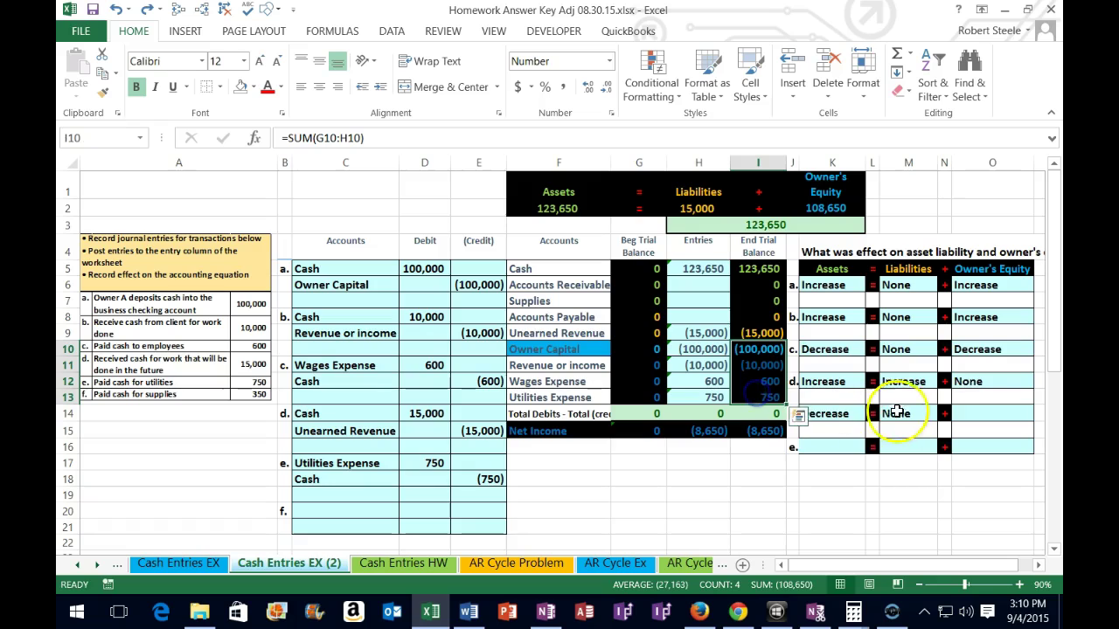
# Record transaction e's effect on owner's equity as Decrease in O14
pyautogui.click(994, 415)
pyautogui.click(1039, 414)
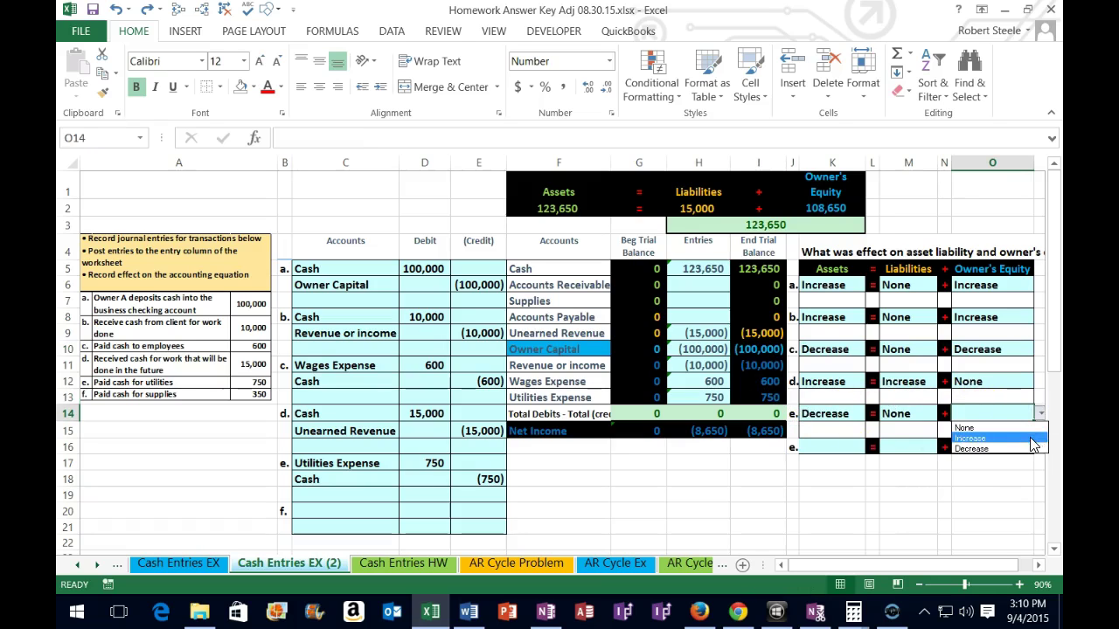
pyautogui.click(1005, 448)
pyautogui.click(876, 513)
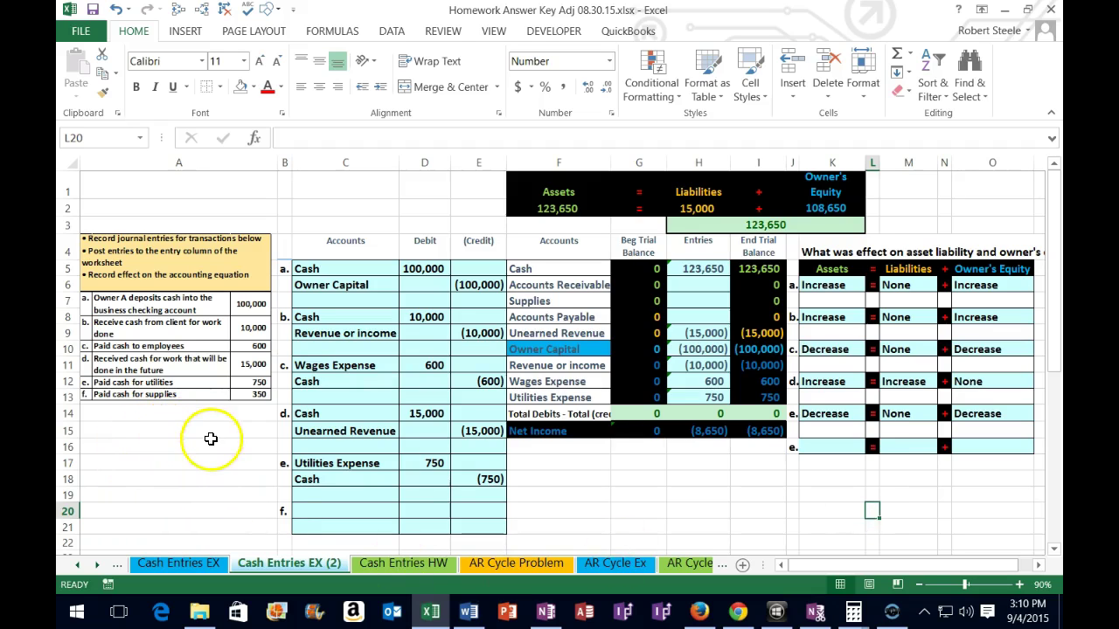
# Copy the Cash account name from F5 and paste it as values into C21 as entry f's credit account
pyautogui.moveTo(522, 269); pyautogui.dragTo(763, 266)
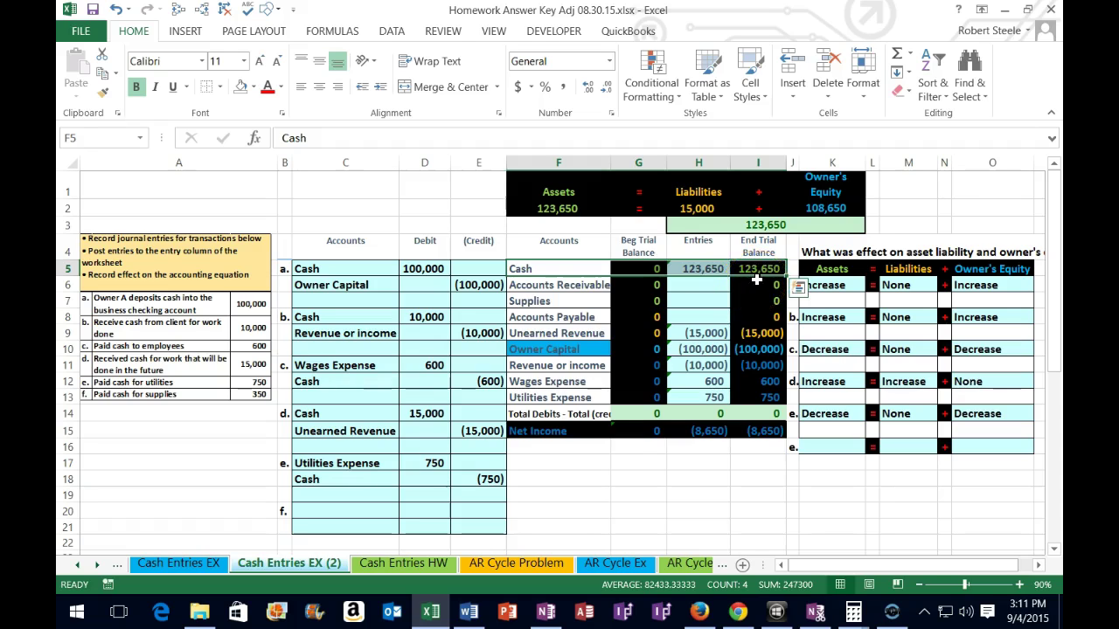
pyautogui.rightClick(556, 259)
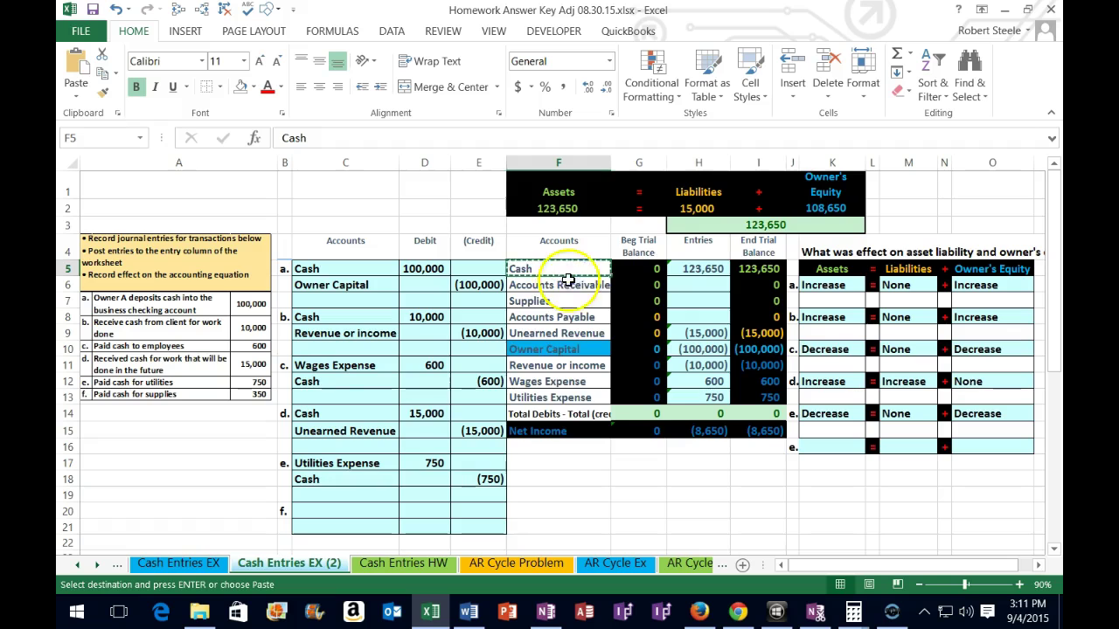
pyautogui.click(335, 523)
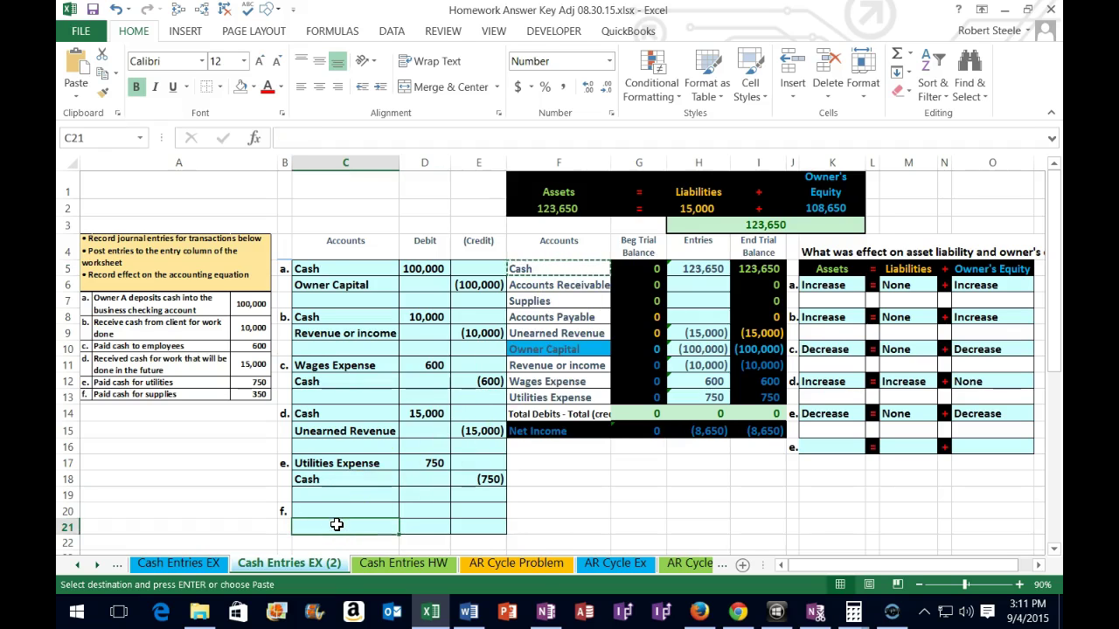
pyautogui.rightClick(337, 524)
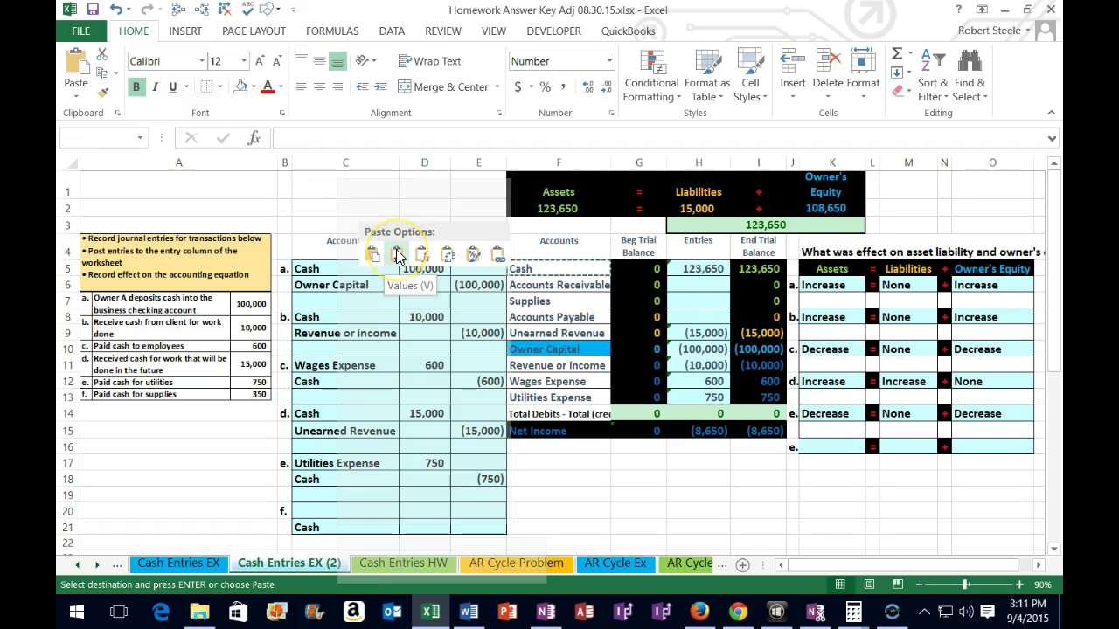
pyautogui.click(397, 254)
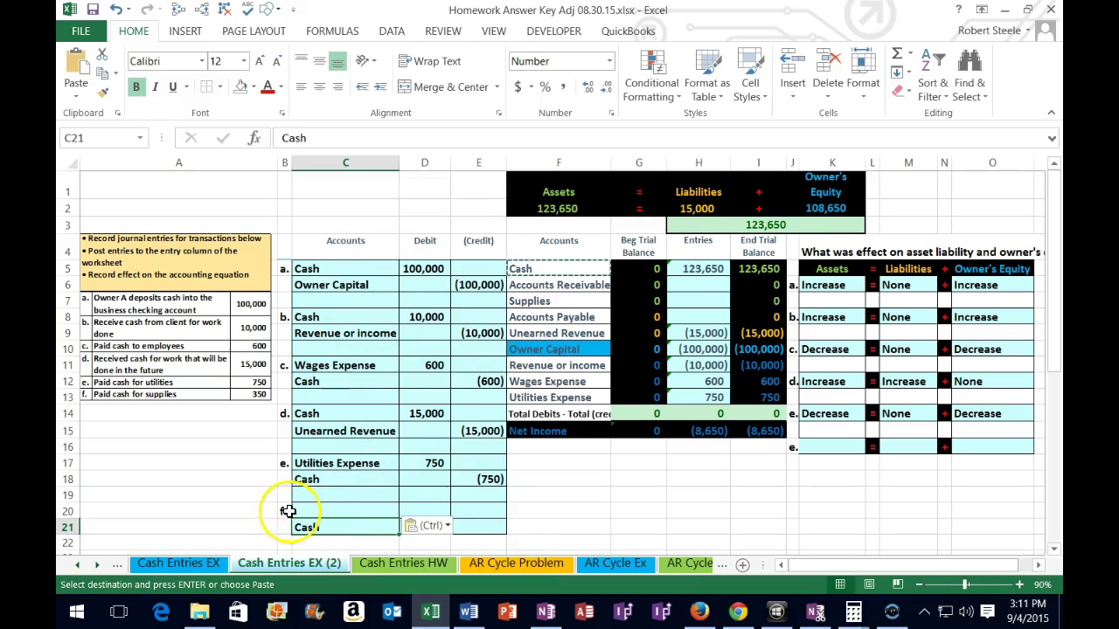
# Enter entry f's amounts: -350 as the Cash credit in E21 and 350 as the debit in D20
pyautogui.click(473, 523)
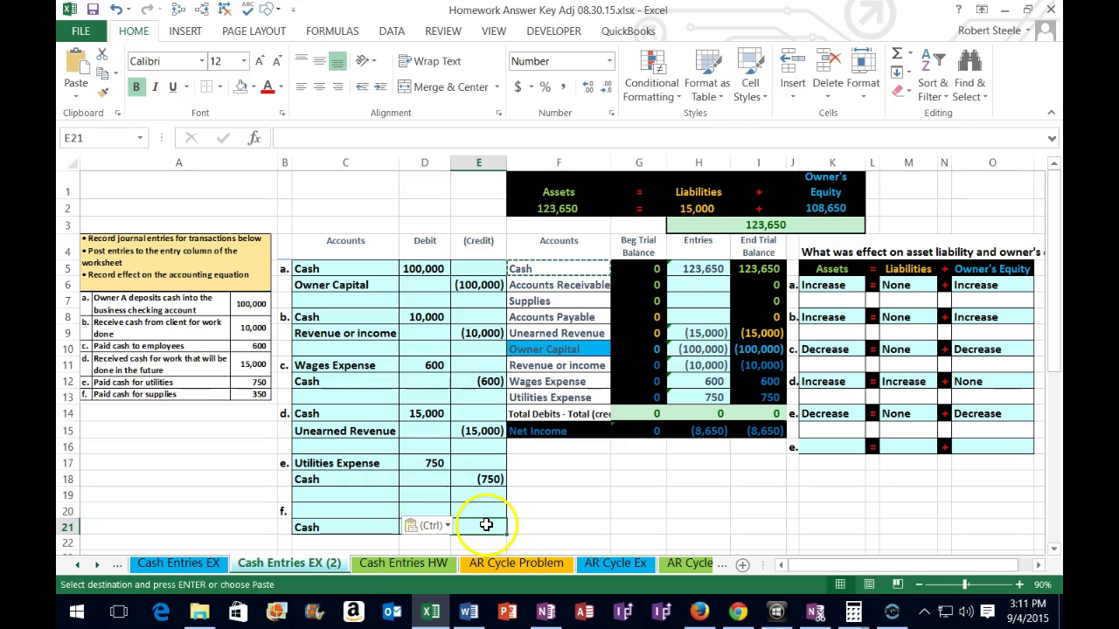
pyautogui.write('-350')
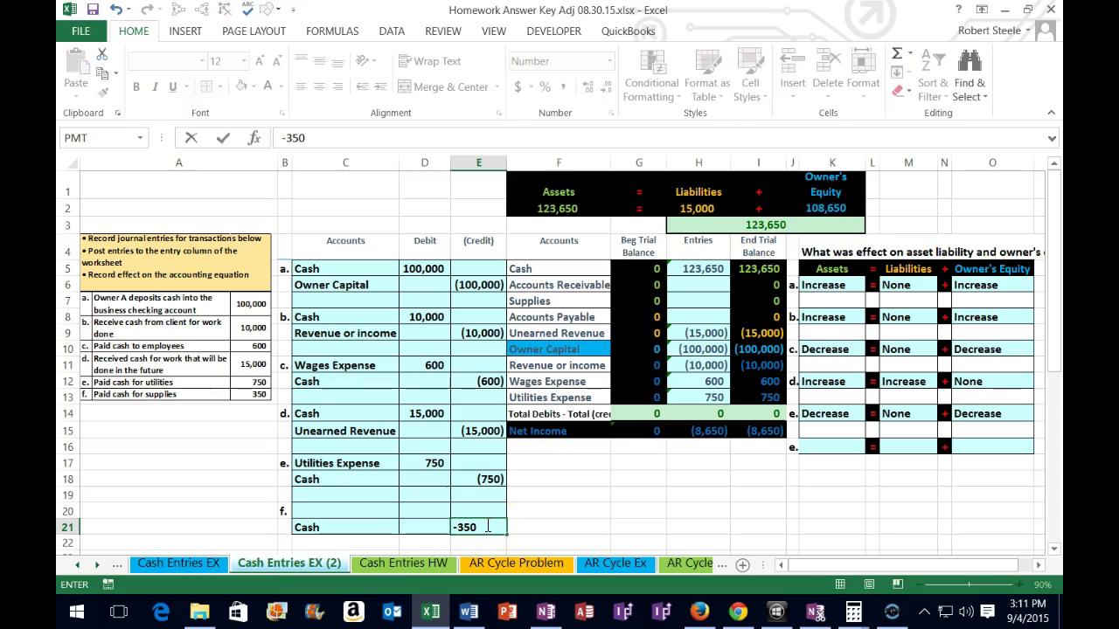
pyautogui.press('Return')
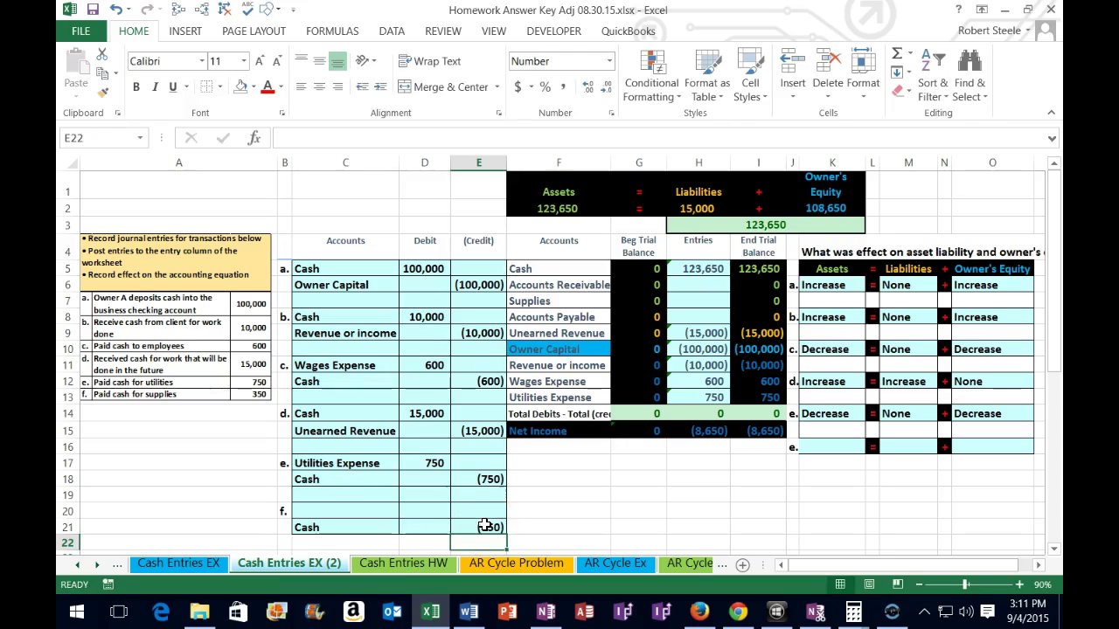
pyautogui.click(430, 511)
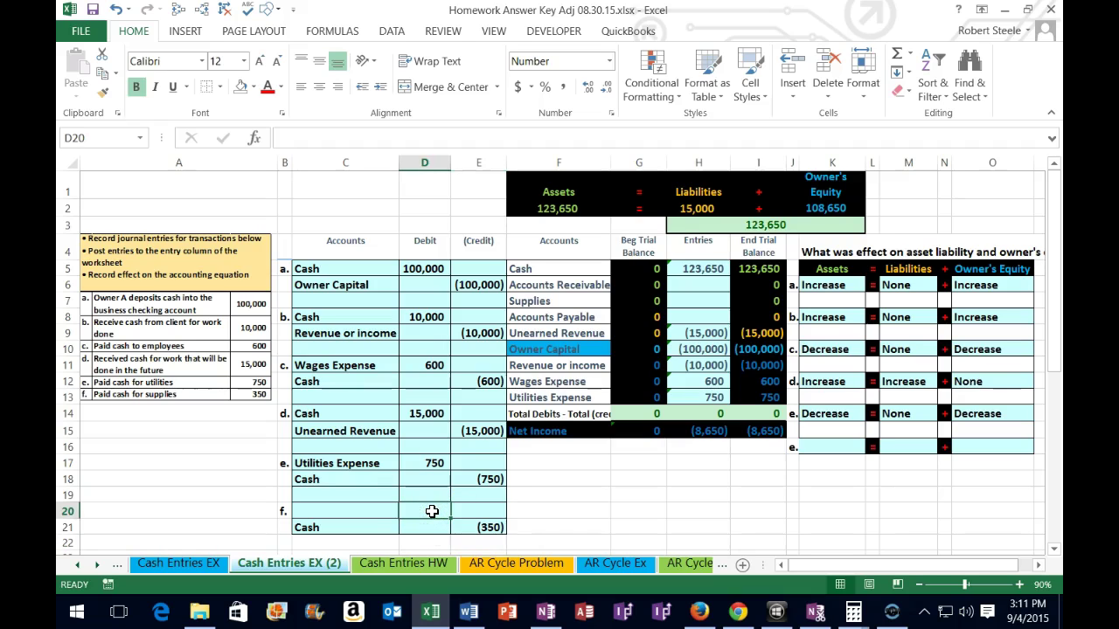
pyautogui.write('35')
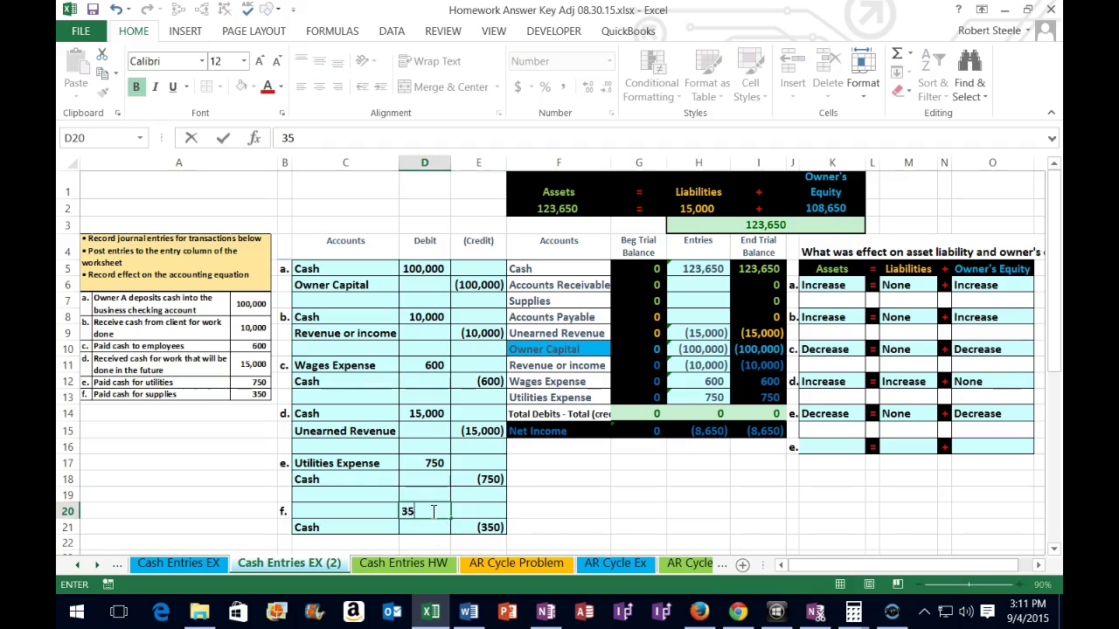
pyautogui.write('0')
pyautogui.press('Return')
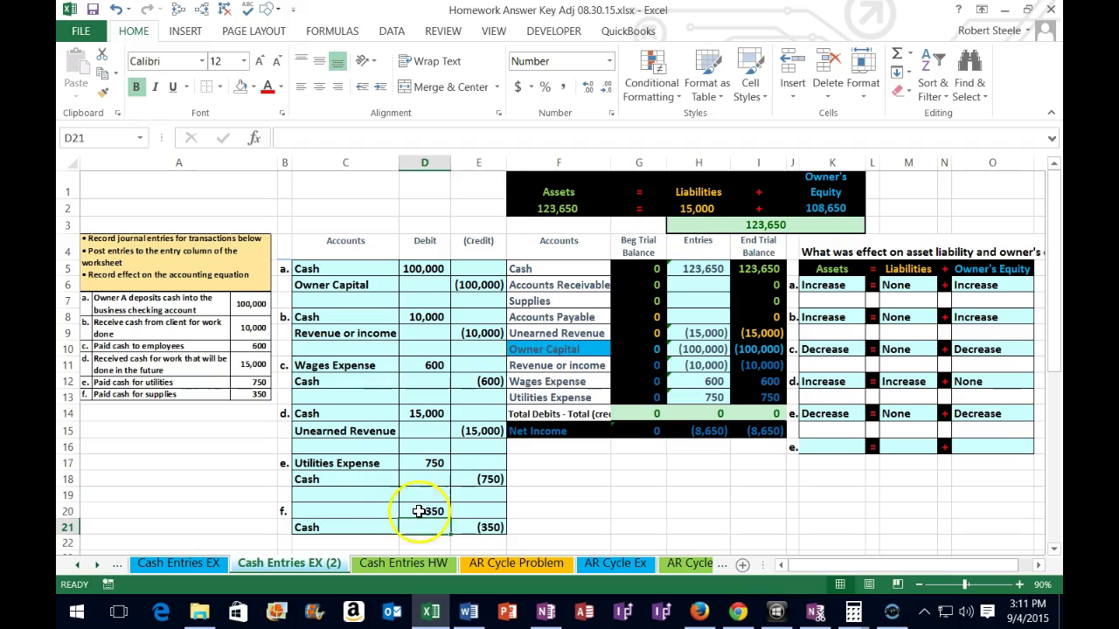
# Review the trial balance accounts, and copy Supplies from F7 as values into C20 as entry f's debit account
pyautogui.click(364, 512)
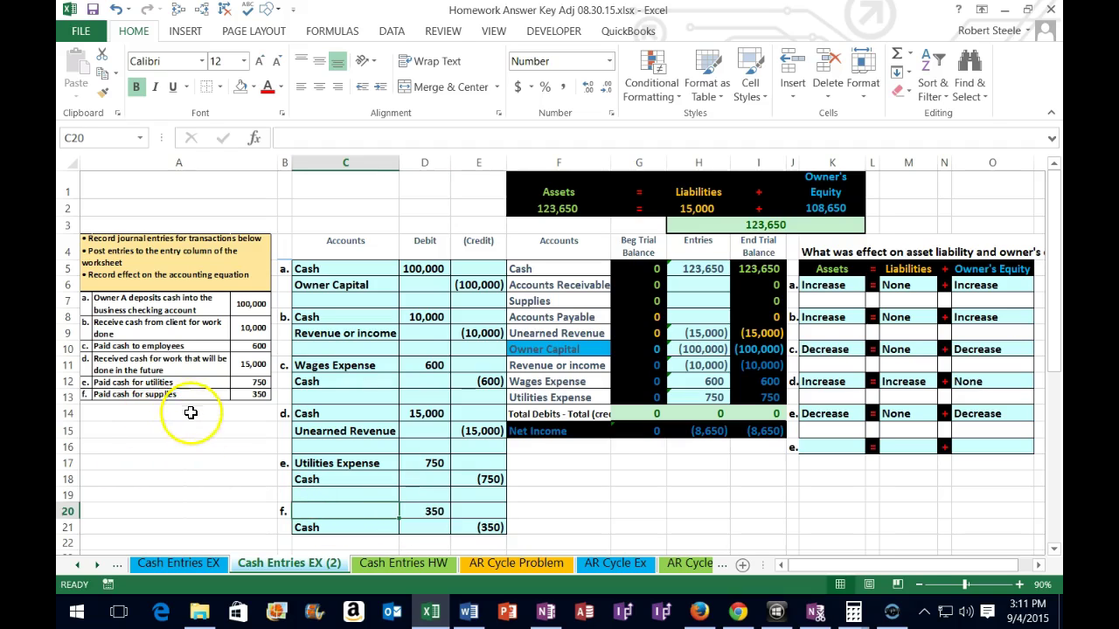
pyautogui.moveTo(537, 269); pyautogui.dragTo(763, 393)
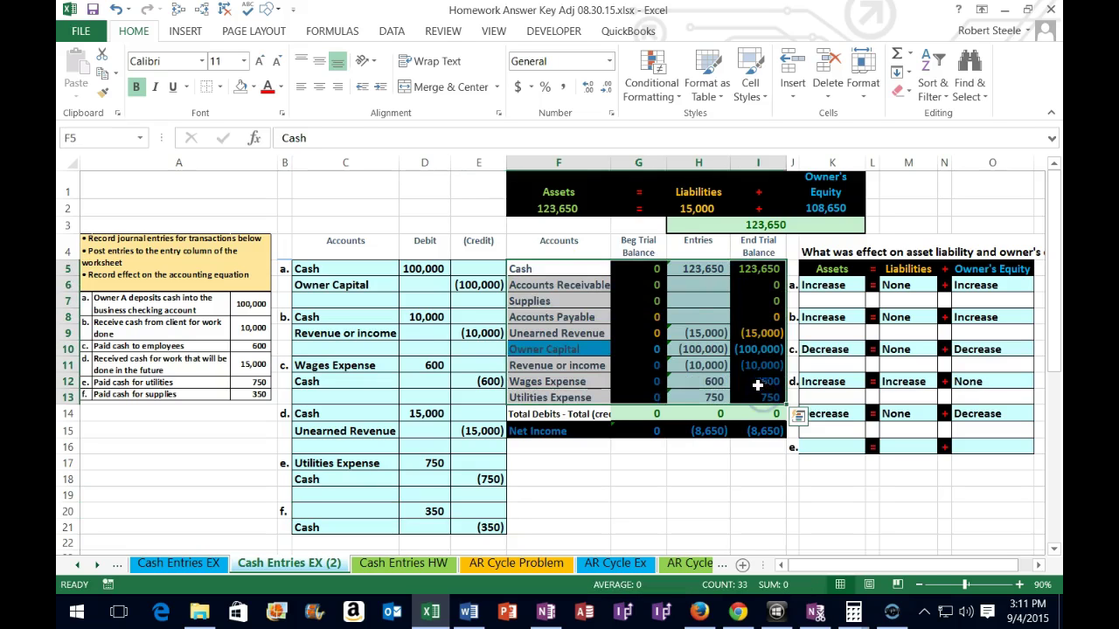
pyautogui.click(547, 302)
pyautogui.moveTo(567, 300); pyautogui.dragTo(747, 299)
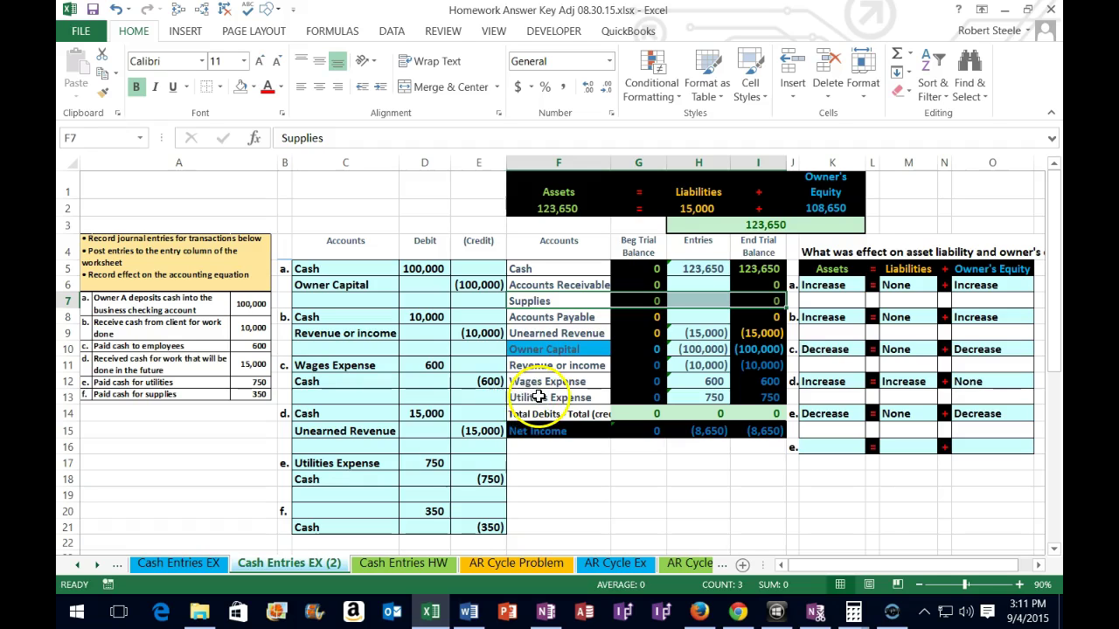
pyautogui.click(562, 302)
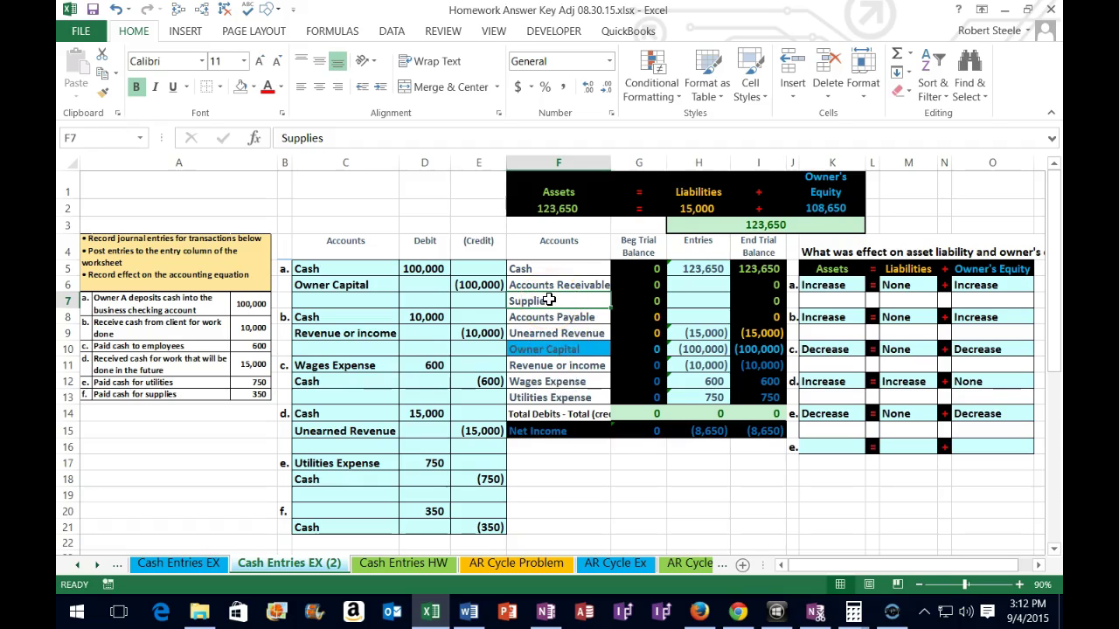
pyautogui.moveTo(549, 300); pyautogui.dragTo(751, 267)
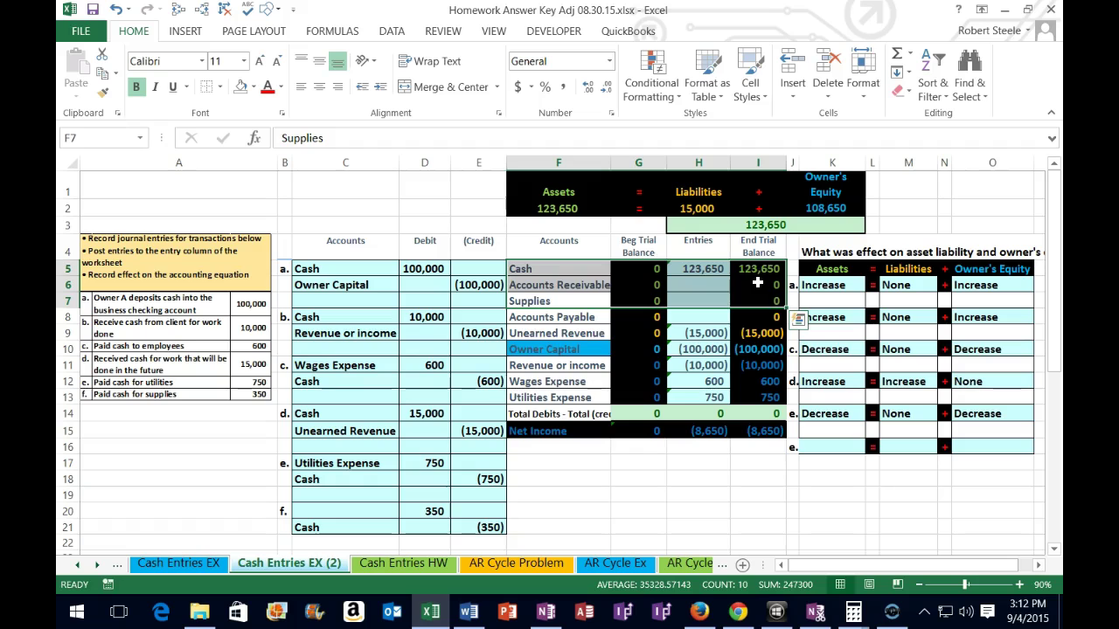
pyautogui.click(568, 297)
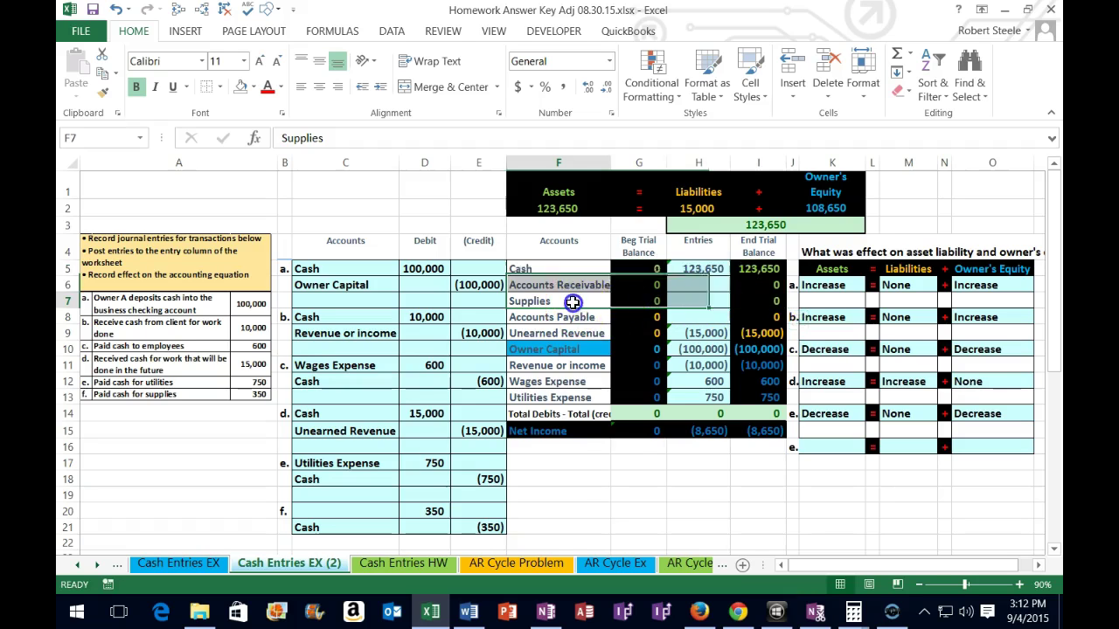
pyautogui.rightClick(569, 300)
pyautogui.click(608, 257)
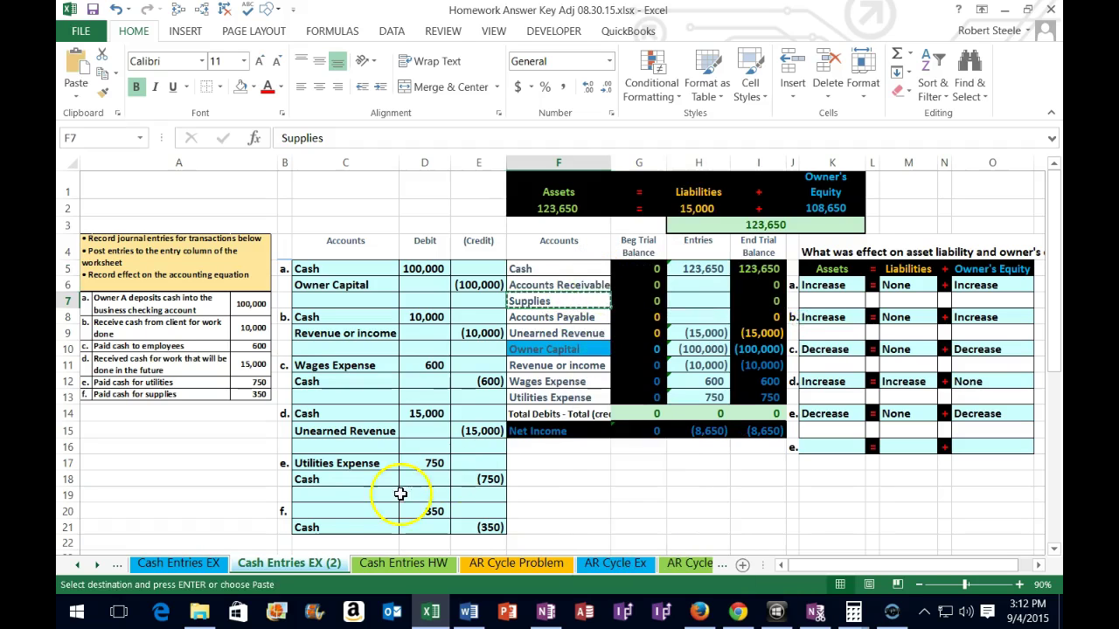
pyautogui.rightClick(312, 511)
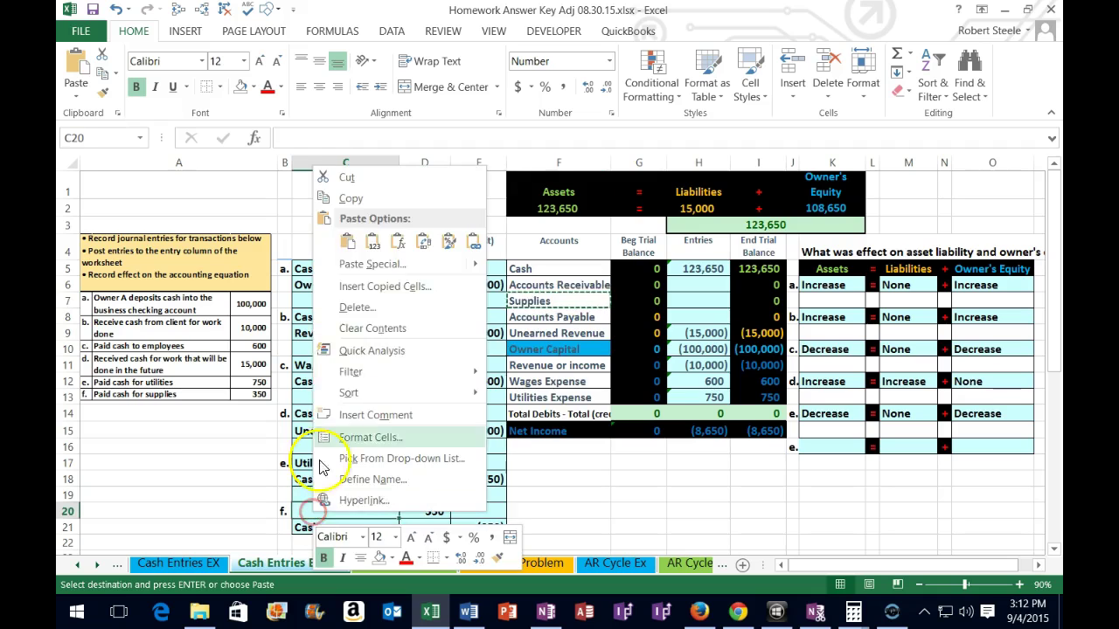
pyautogui.click(371, 243)
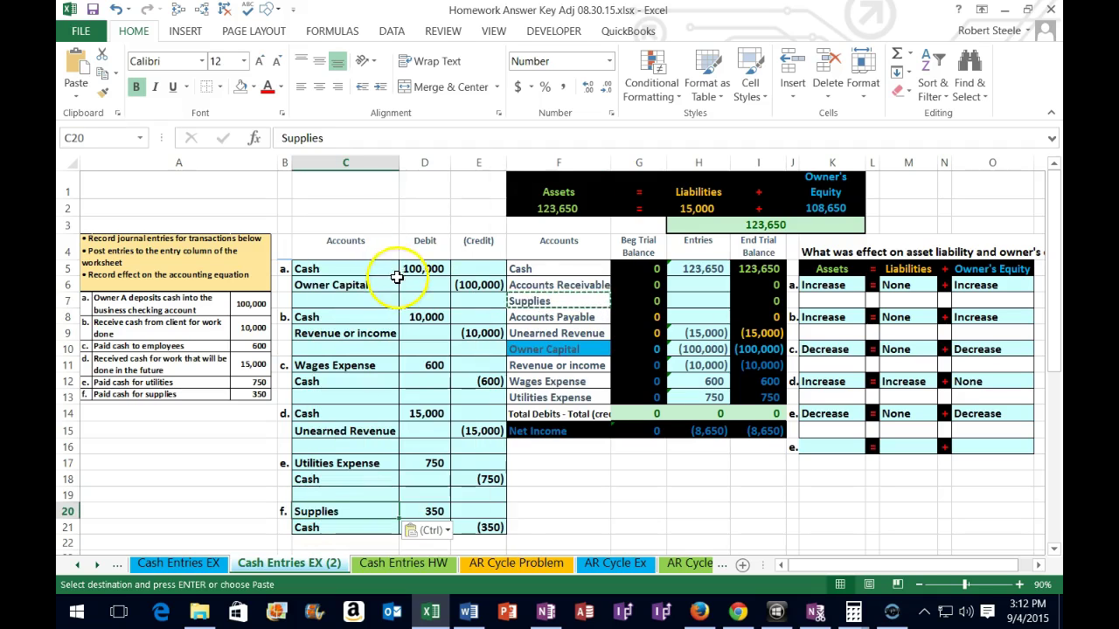
# Post entry f's debit to Supplies by entering the formula =D20 in H7
pyautogui.click(694, 302)
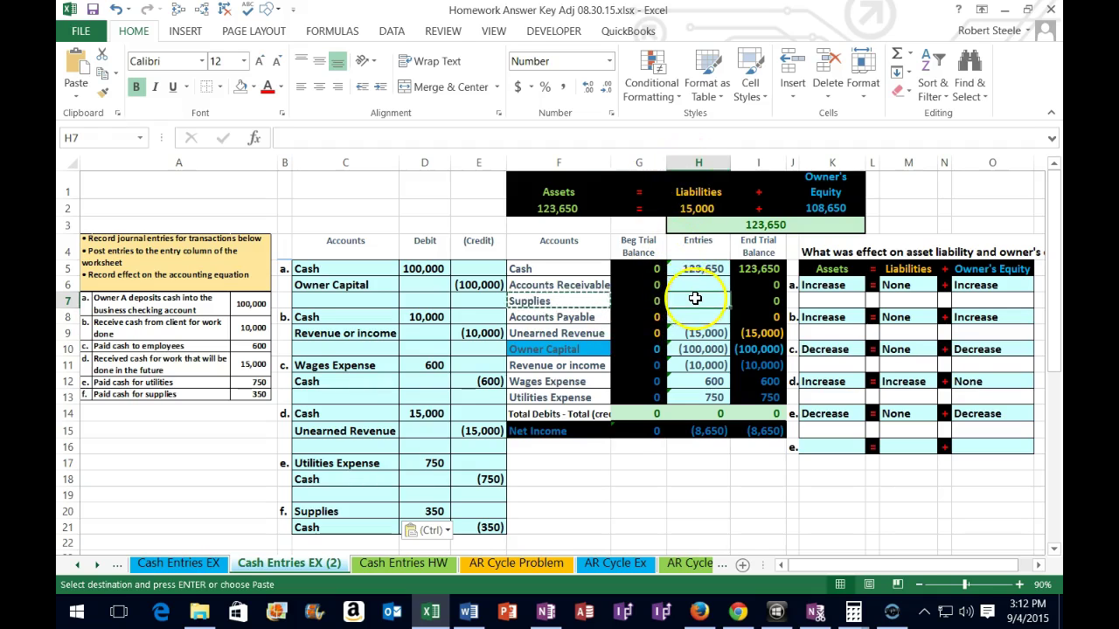
pyautogui.write('=')
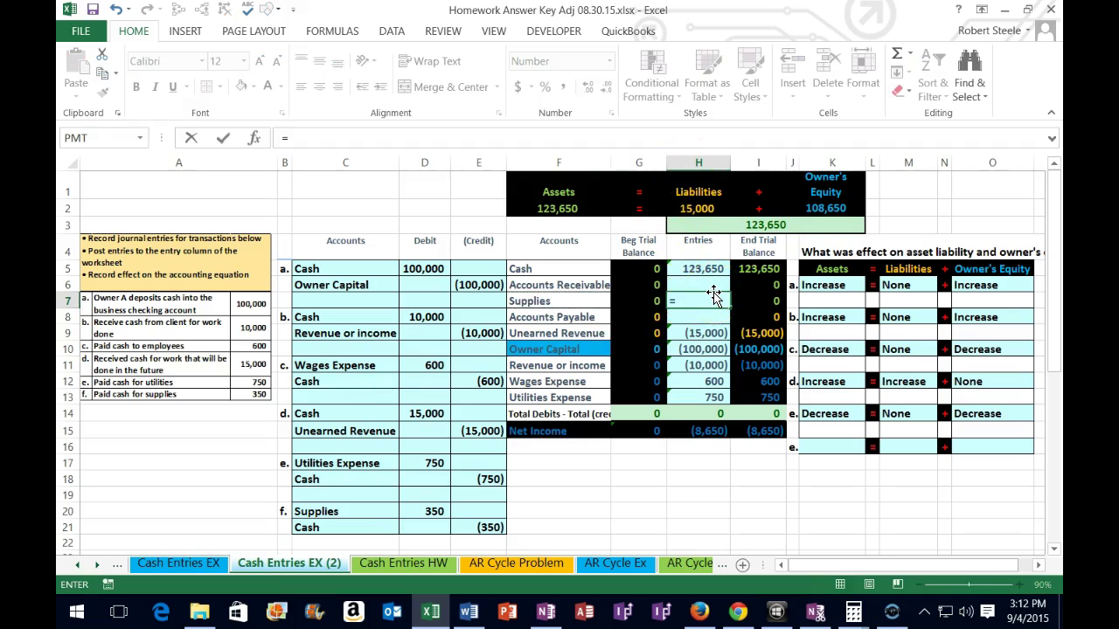
pyautogui.click(428, 512)
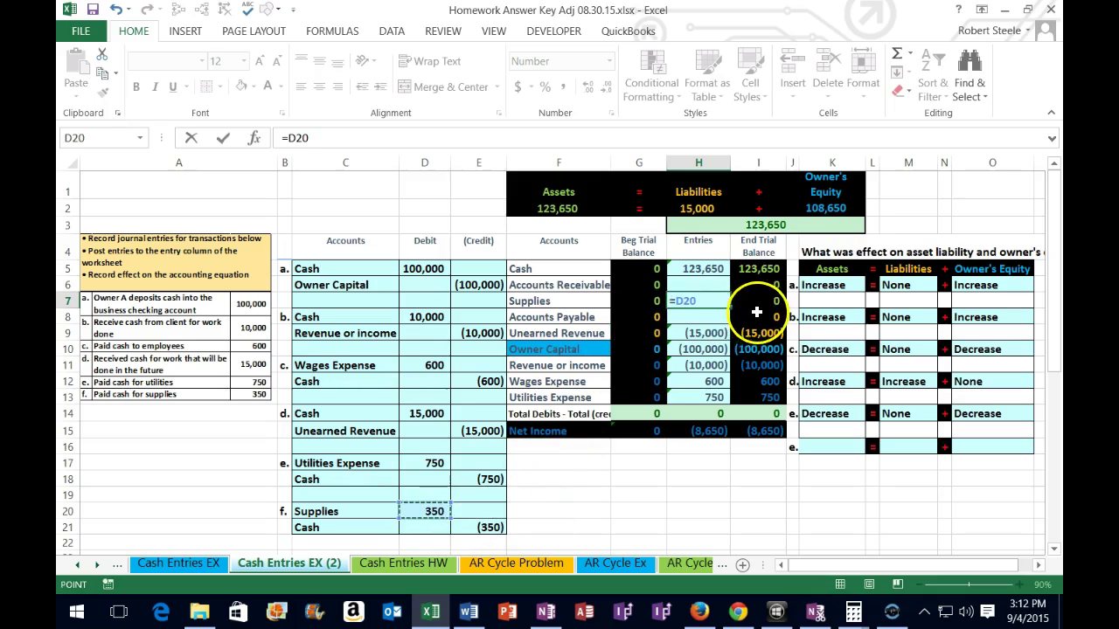
pyautogui.press('Return')
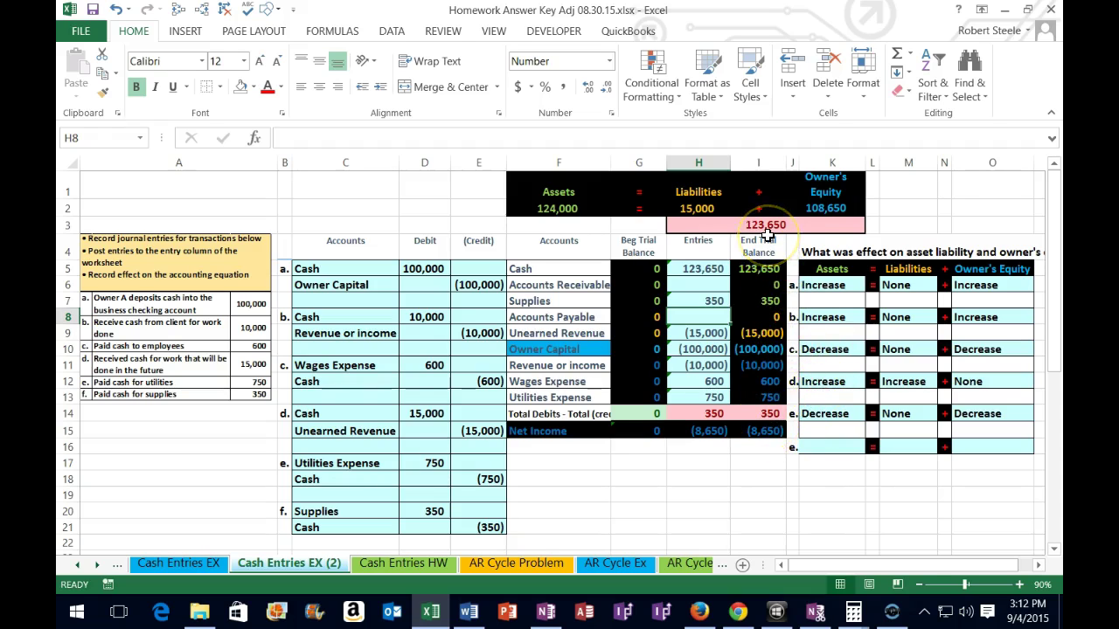
# Post entry f's credit to Cash by adding E21 to the H5 formula, making it =D5+D8+E12+D14+E18+E21
pyautogui.click(713, 268)
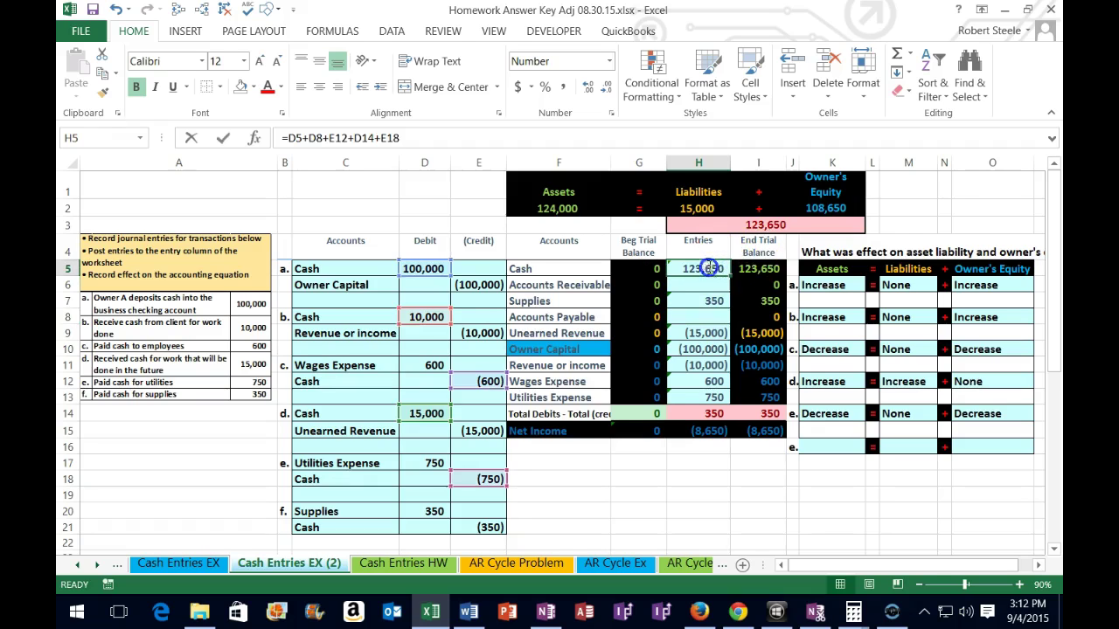
pyautogui.doubleClick(708, 269)
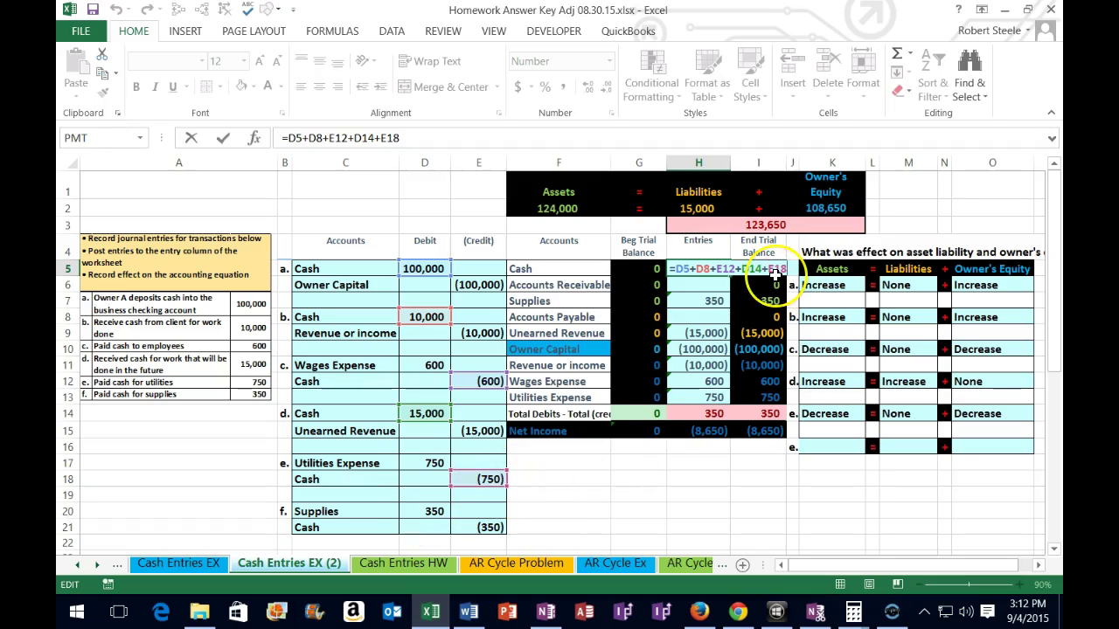
pyautogui.click(488, 529)
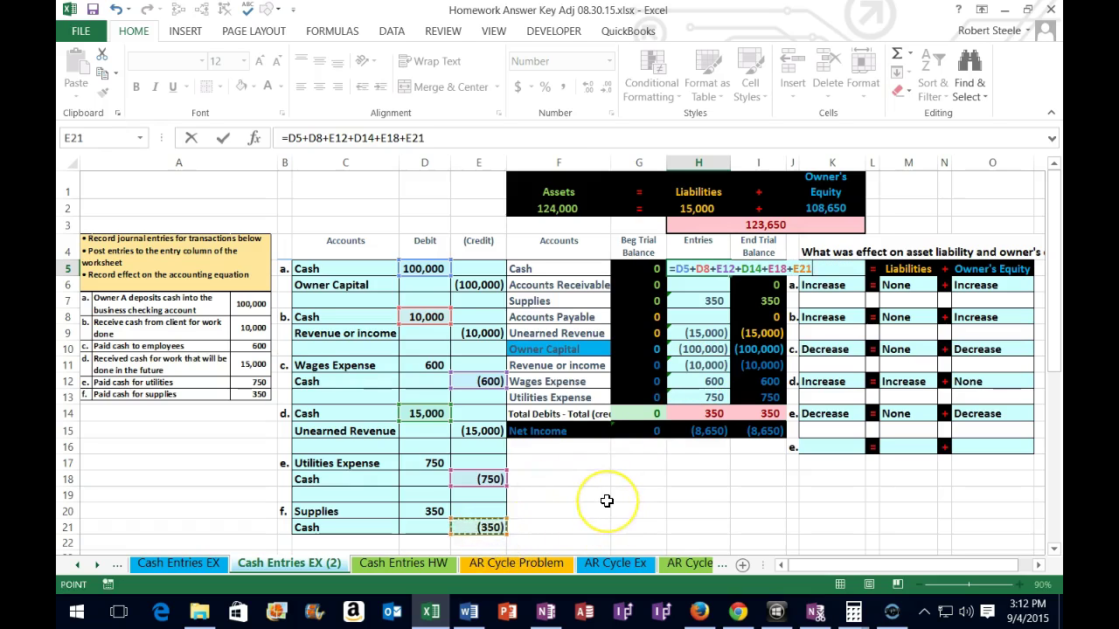
pyautogui.press('Return')
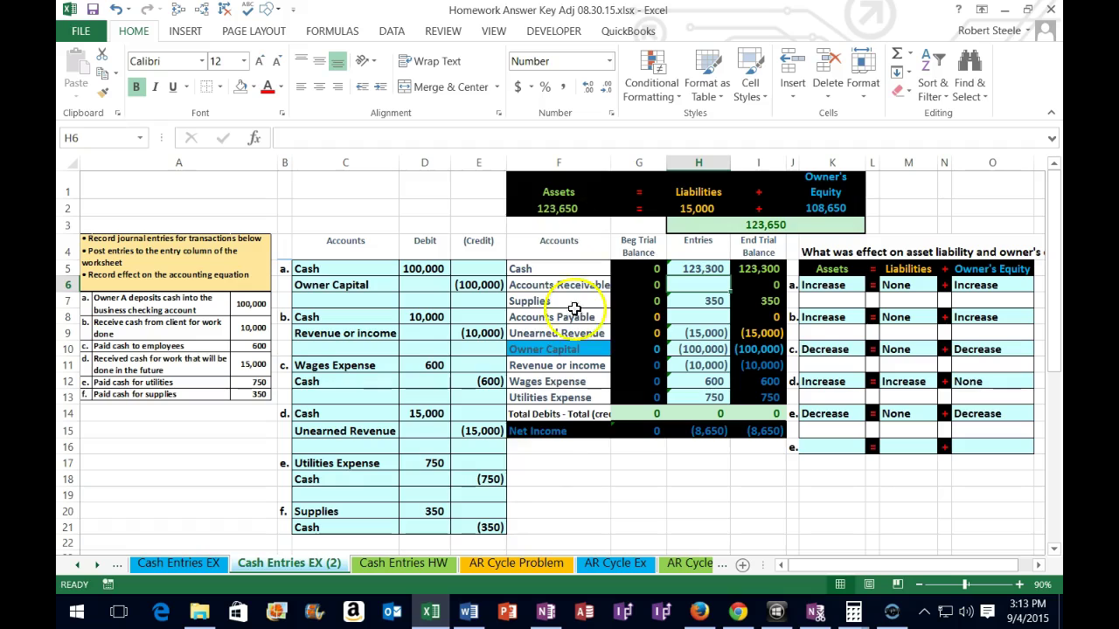
# Clear entry f's amounts in D20:E21 temporarily to compare the accounting equation totals, and restore them
pyautogui.moveTo(436, 511); pyautogui.dragTo(463, 520)
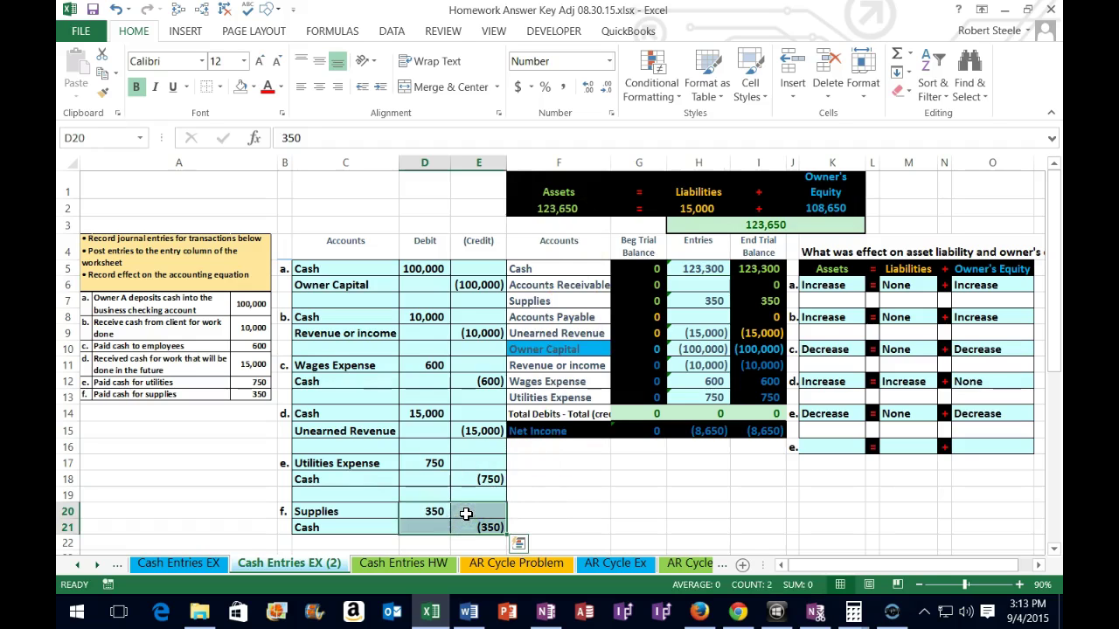
pyautogui.press('Delete')
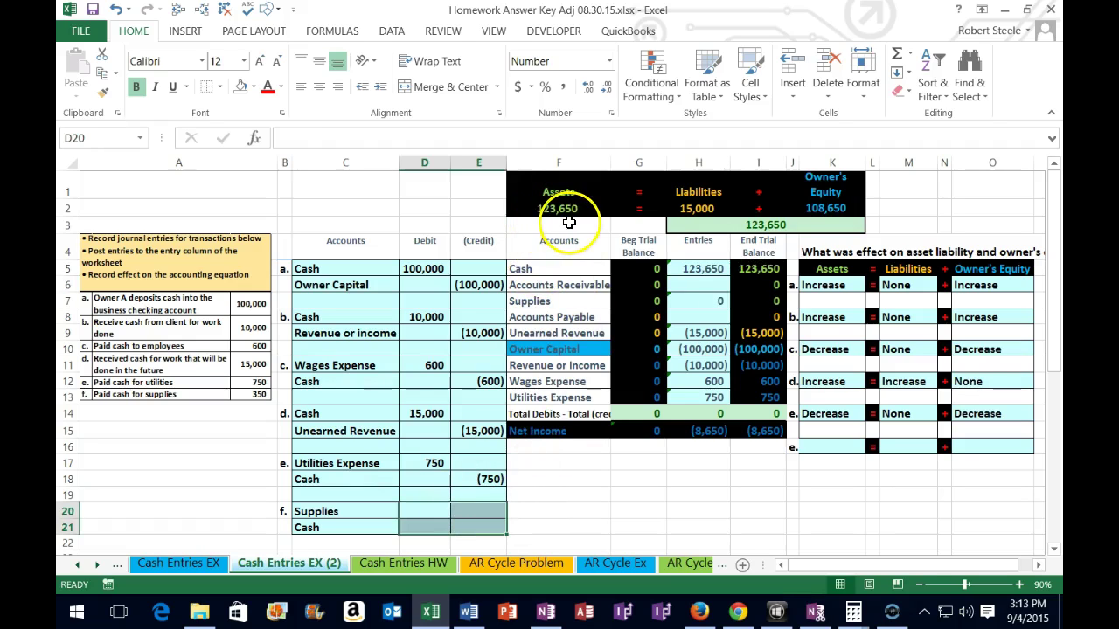
pyautogui.click(115, 9)
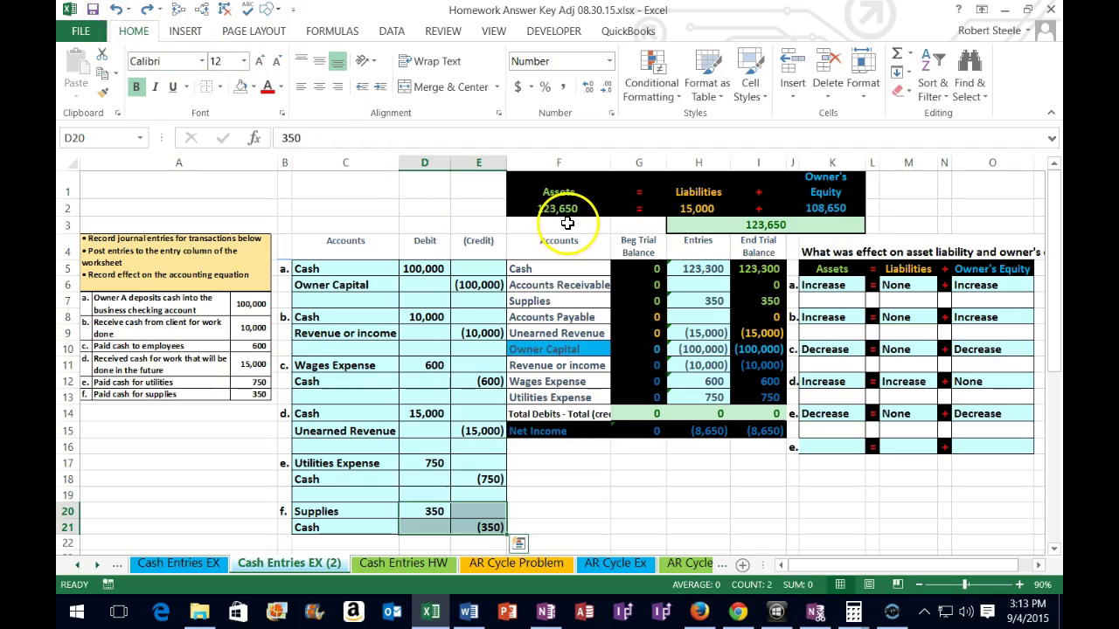
pyautogui.moveTo(356, 529); pyautogui.dragTo(466, 522)
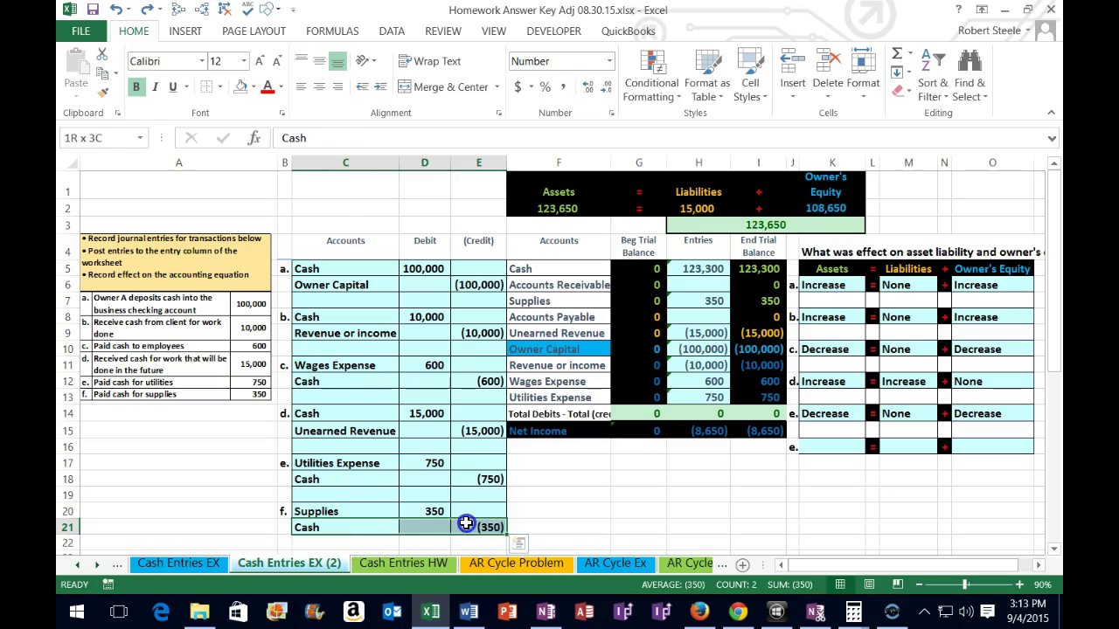
pyautogui.click(568, 512)
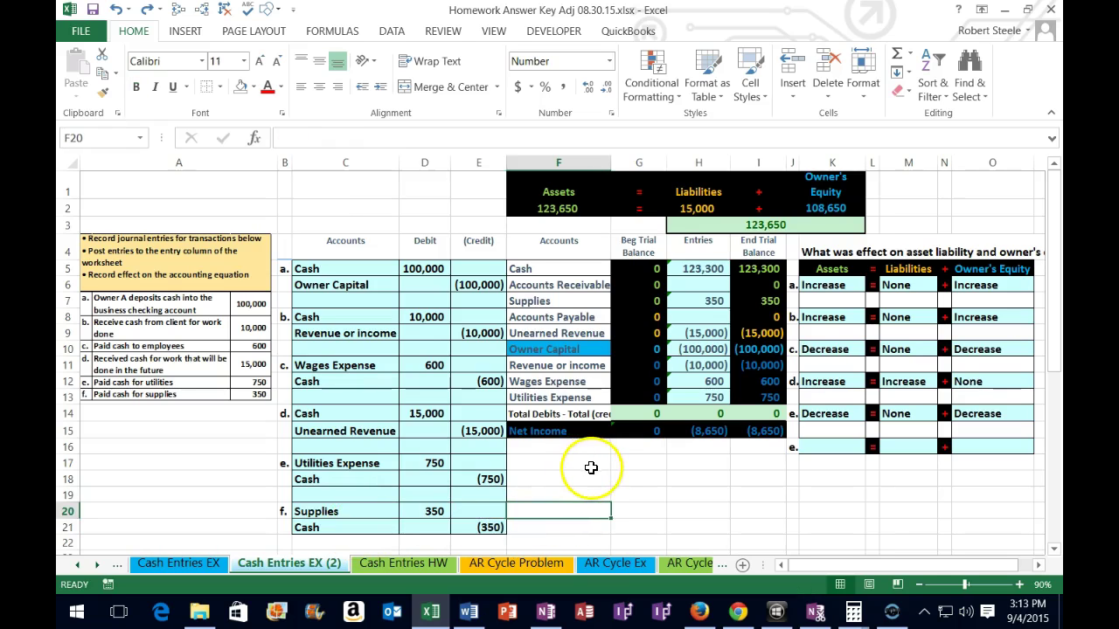
# Check the ending asset balances in I5:I7, and set entry f's effect on assets, liabilities and owner's equity to None in row 16
pyautogui.click(759, 300)
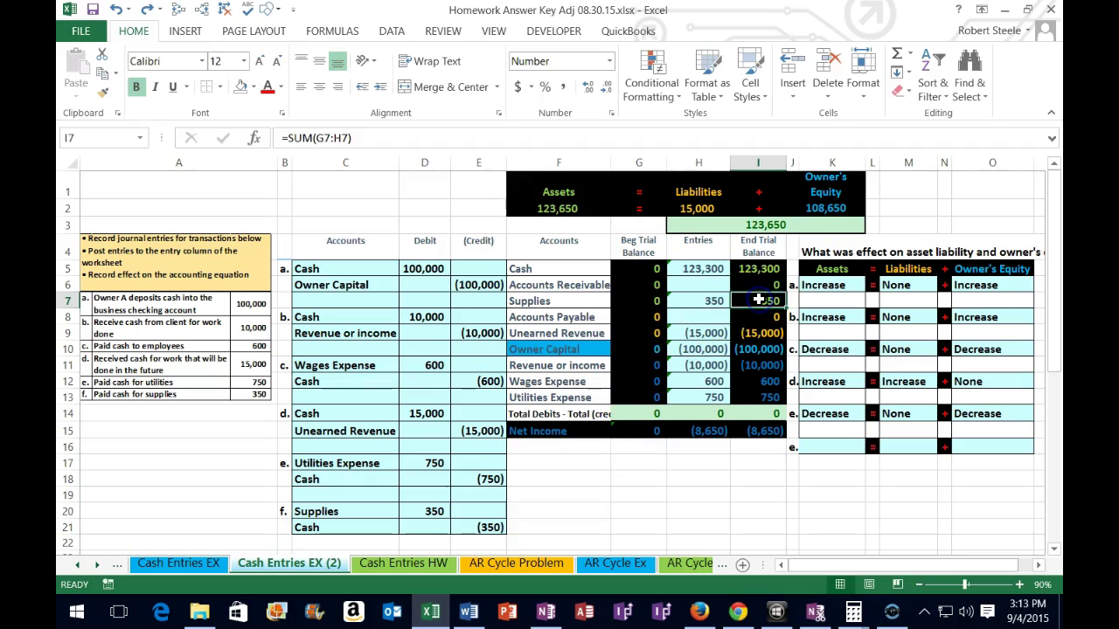
pyautogui.moveTo(759, 268); pyautogui.dragTo(764, 295)
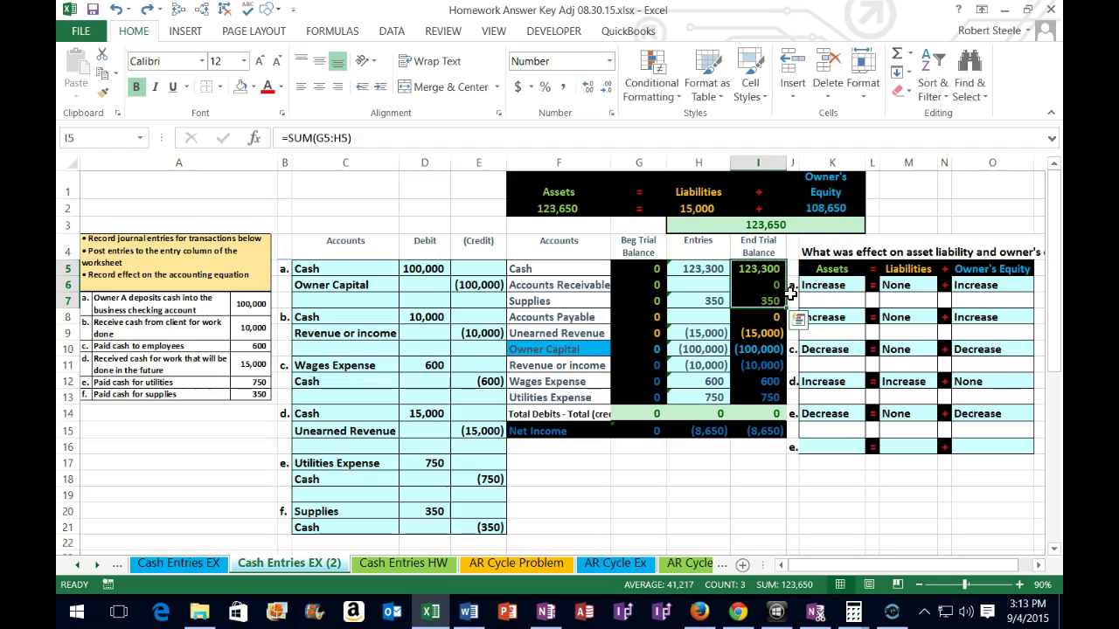
pyautogui.click(839, 446)
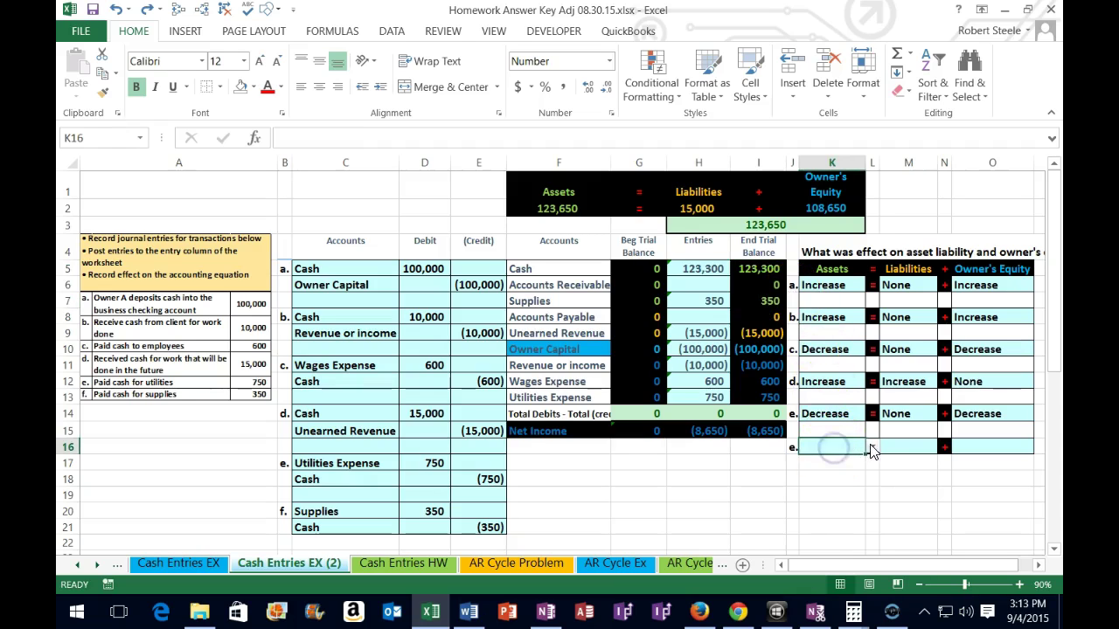
pyautogui.click(873, 446)
pyautogui.click(811, 461)
pyautogui.click(900, 446)
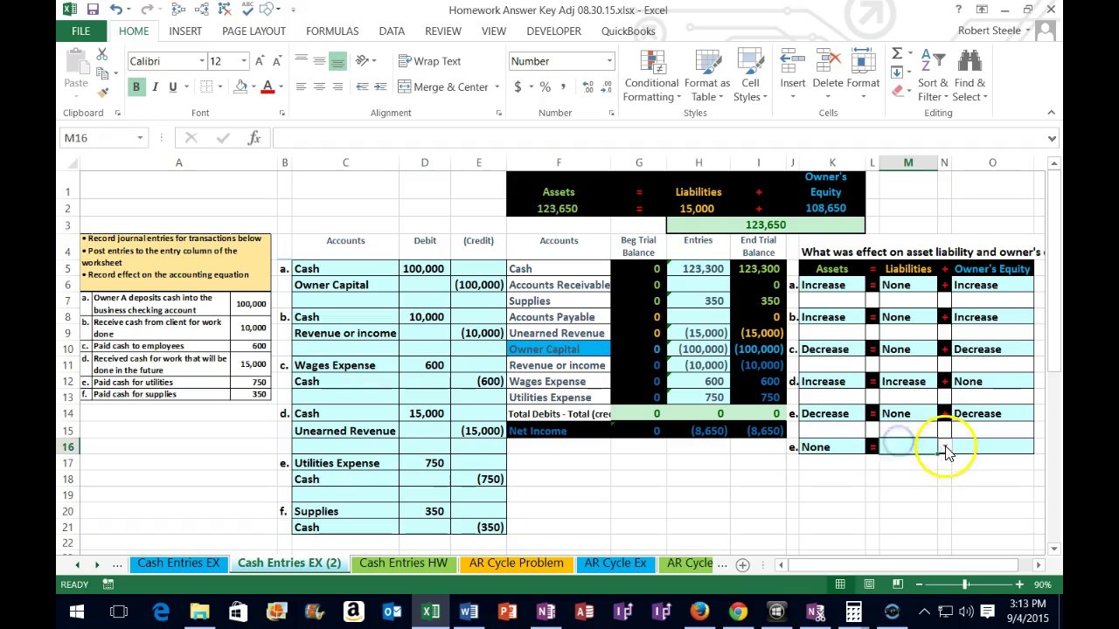
pyautogui.click(944, 446)
pyautogui.click(940, 460)
pyautogui.click(999, 446)
pyautogui.click(1038, 447)
pyautogui.click(1033, 460)
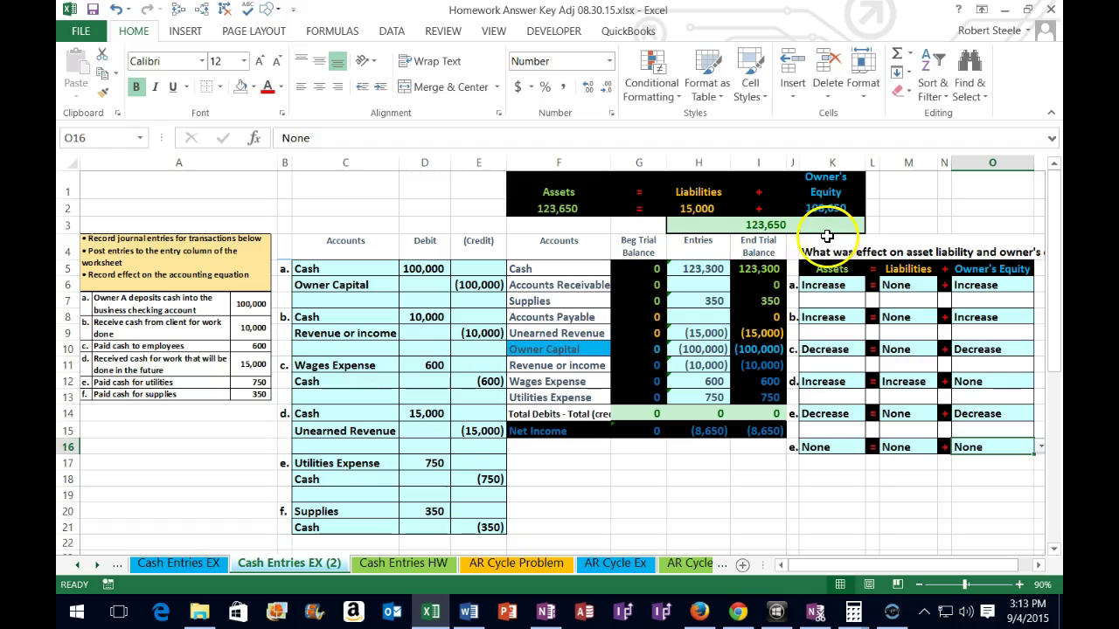
# Review the revenue and expense accounts in F11:I13, and inspect the net income formula in I15
pyautogui.moveTo(569, 368); pyautogui.dragTo(746, 397)
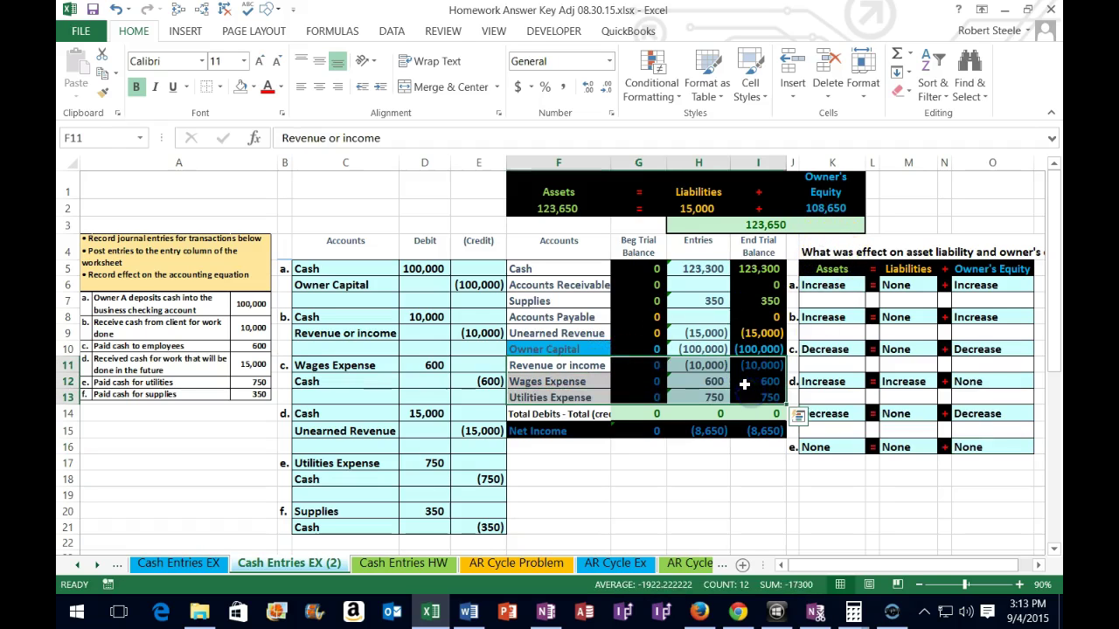
pyautogui.click(740, 481)
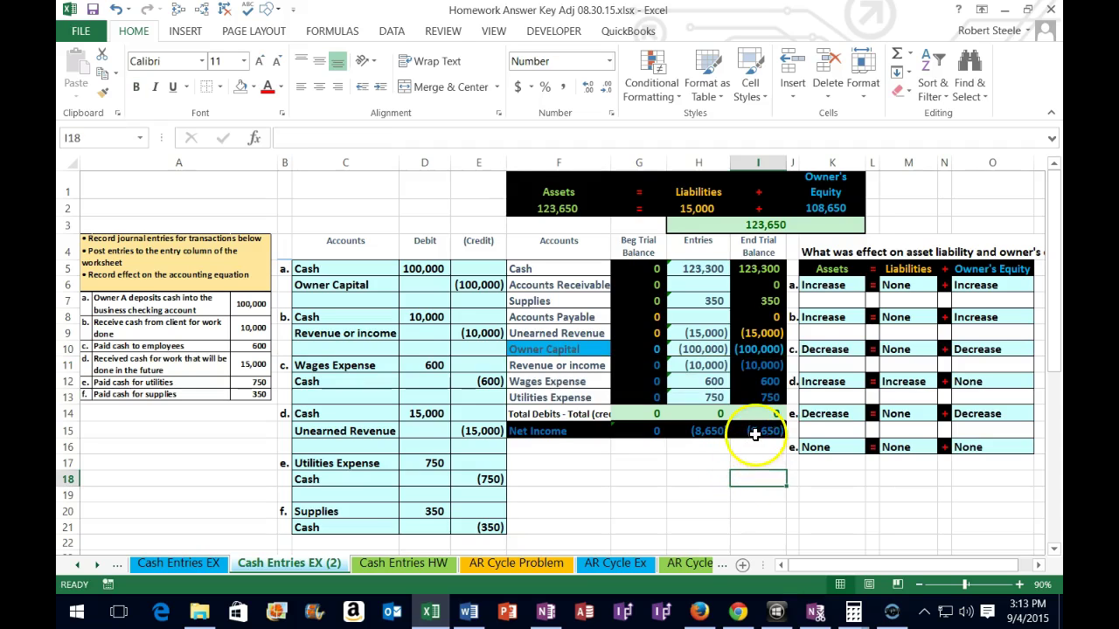
pyautogui.doubleClick(751, 430)
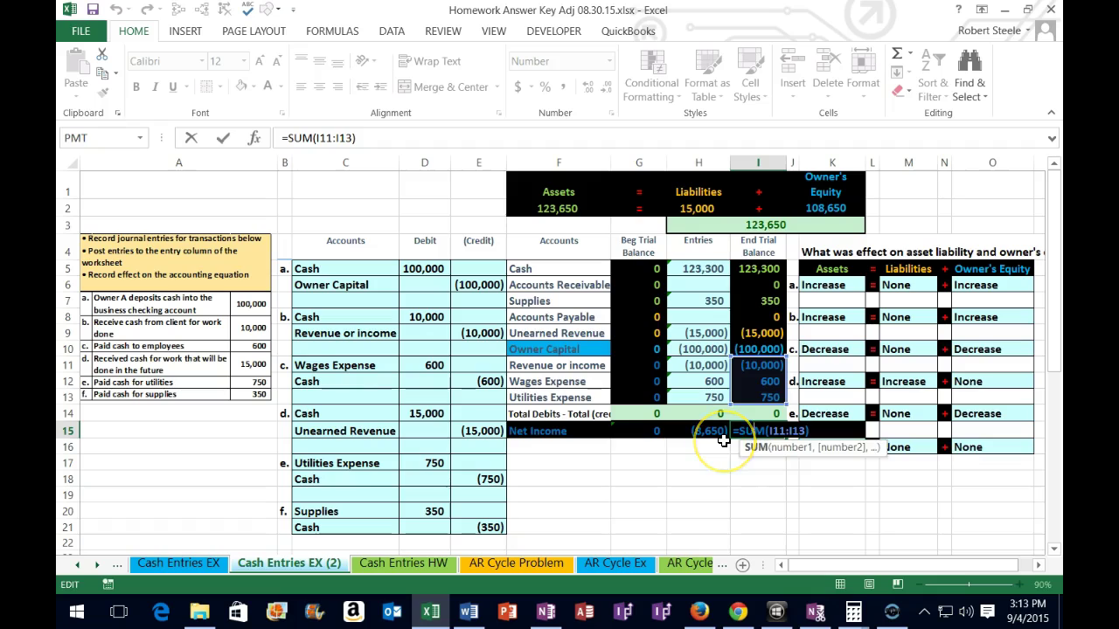
pyautogui.press('Return')
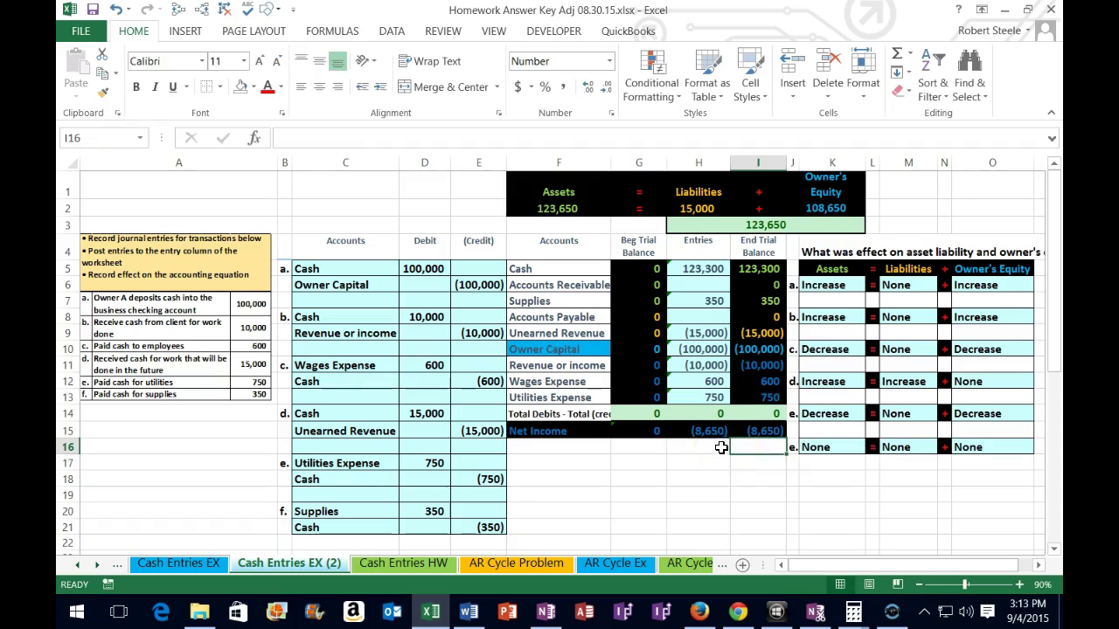